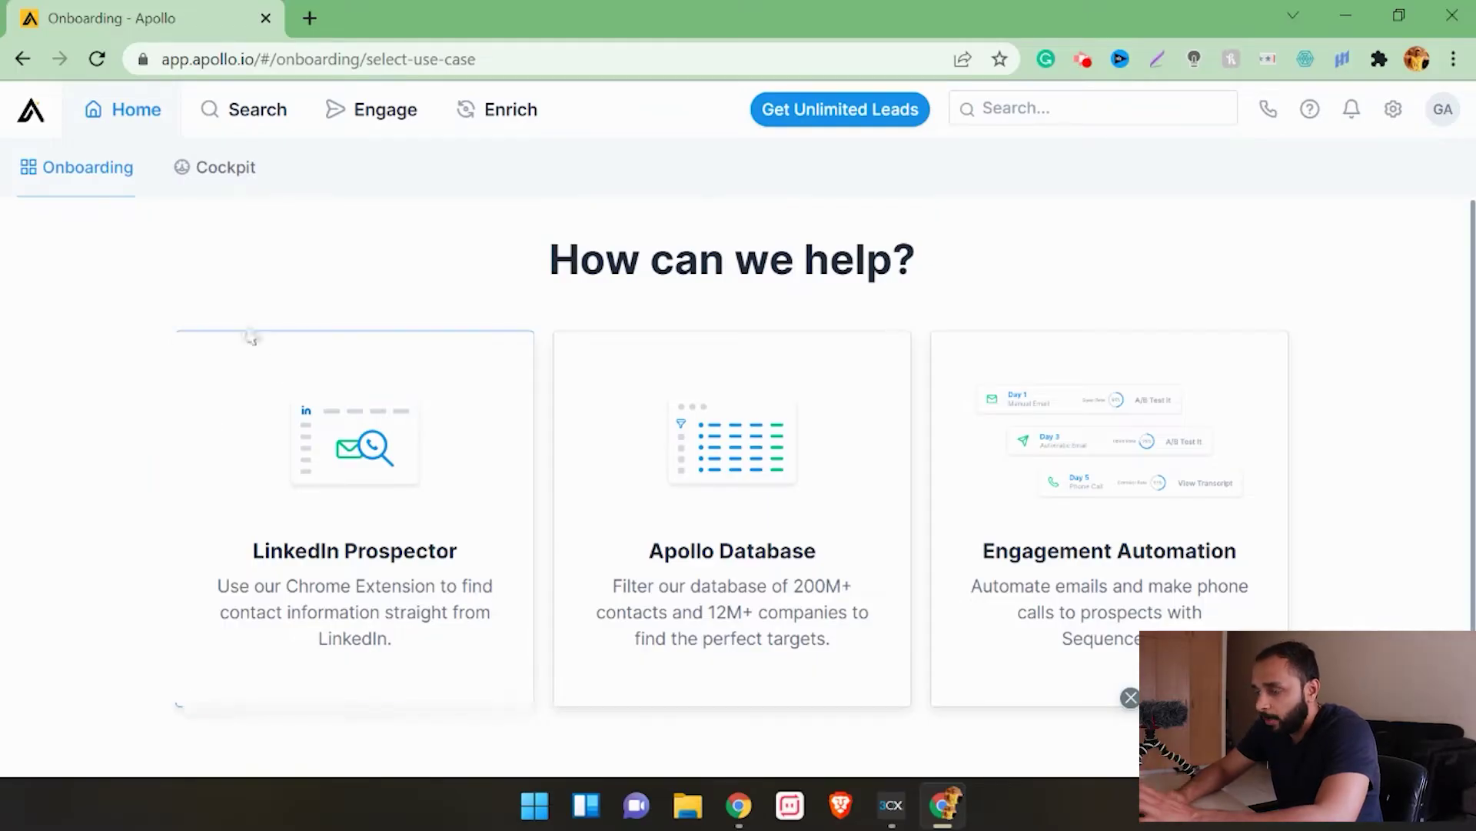
Step: Open the Apollo Companies search page
{"action": "mouse_move", "coordinate": [332, 127]}
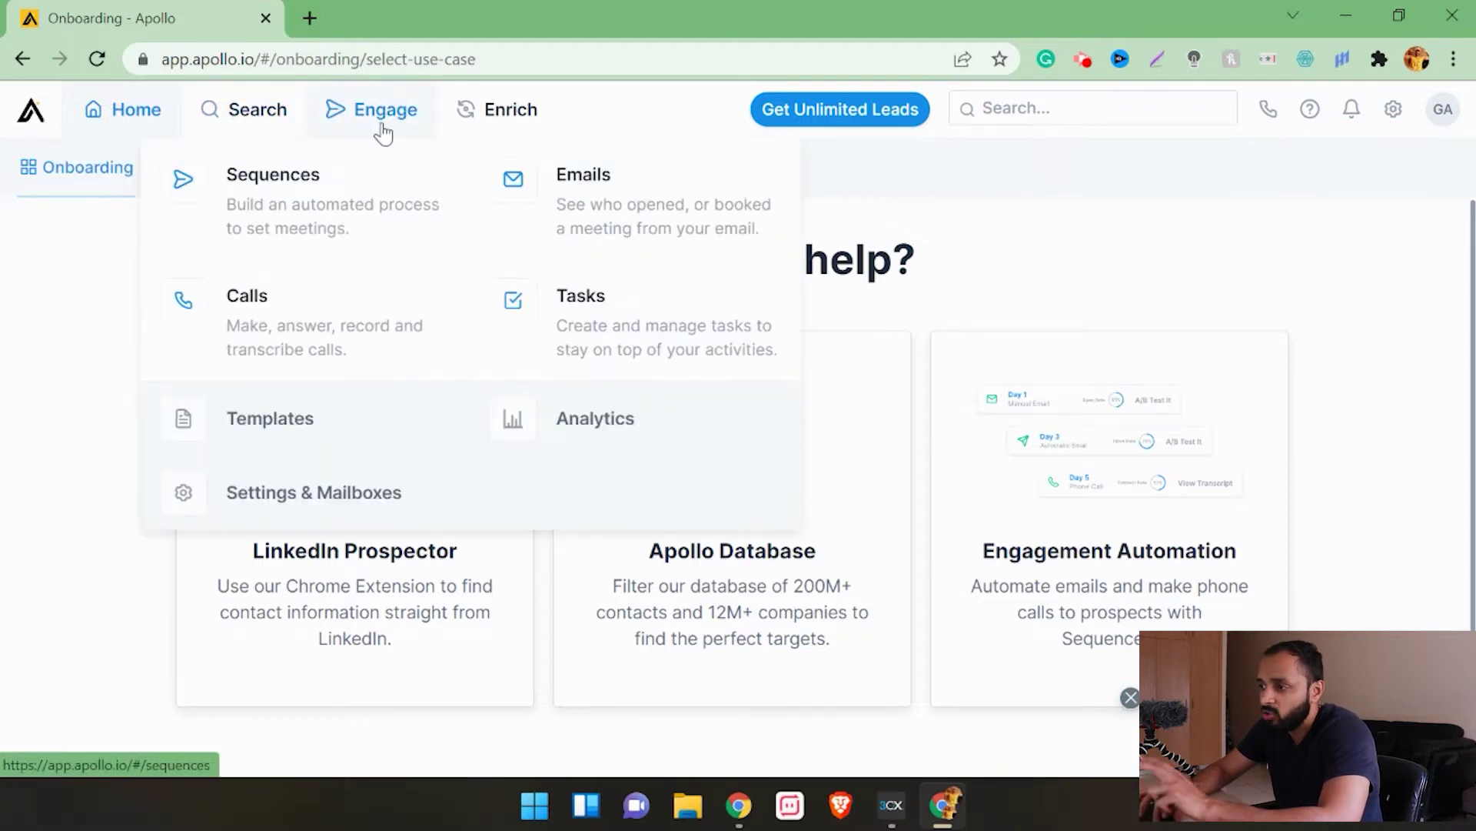
{"action": "mouse_move", "coordinate": [241, 126]}
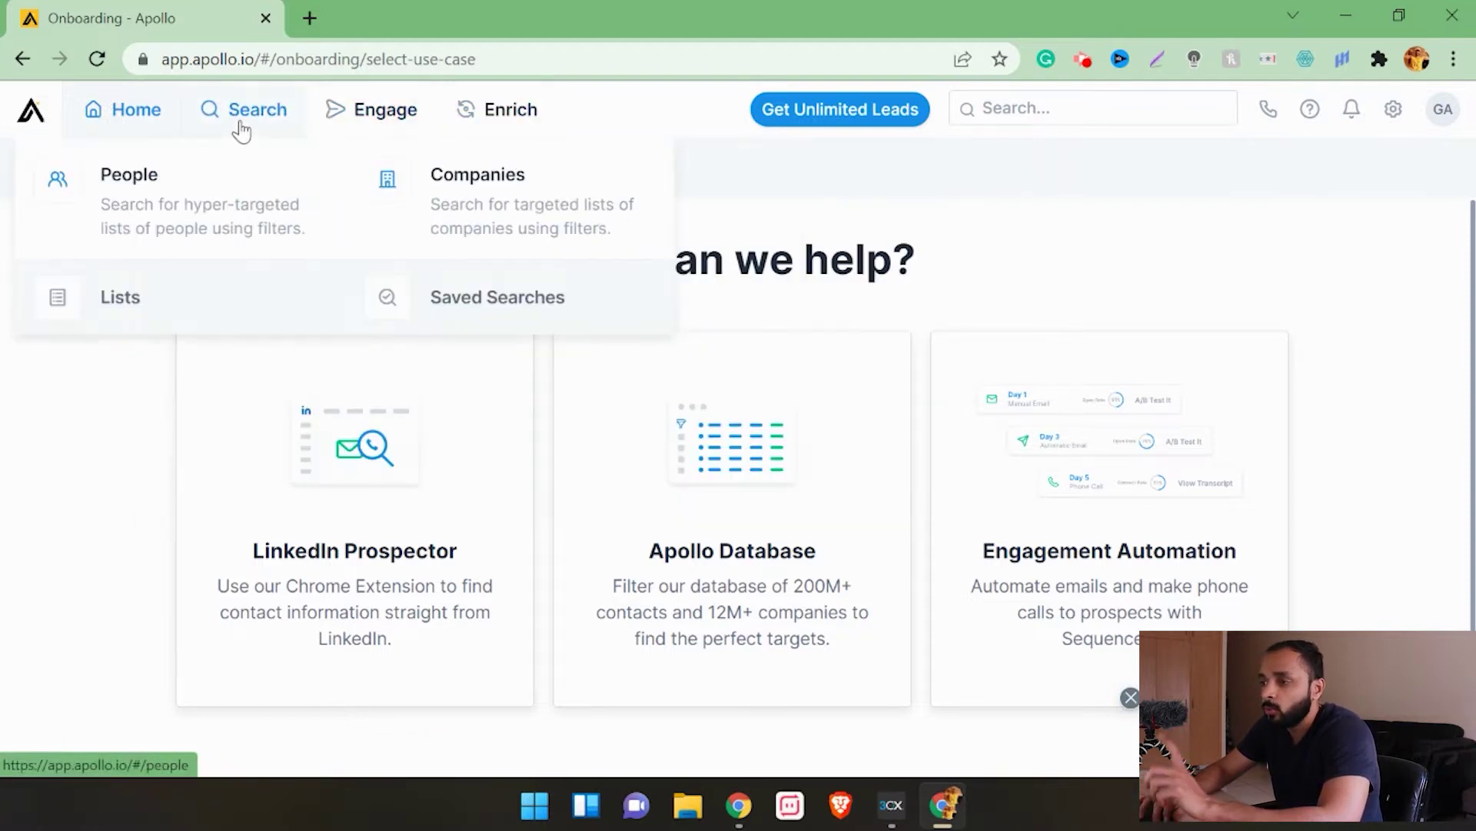
{"action": "left_click", "coordinate": [489, 205]}
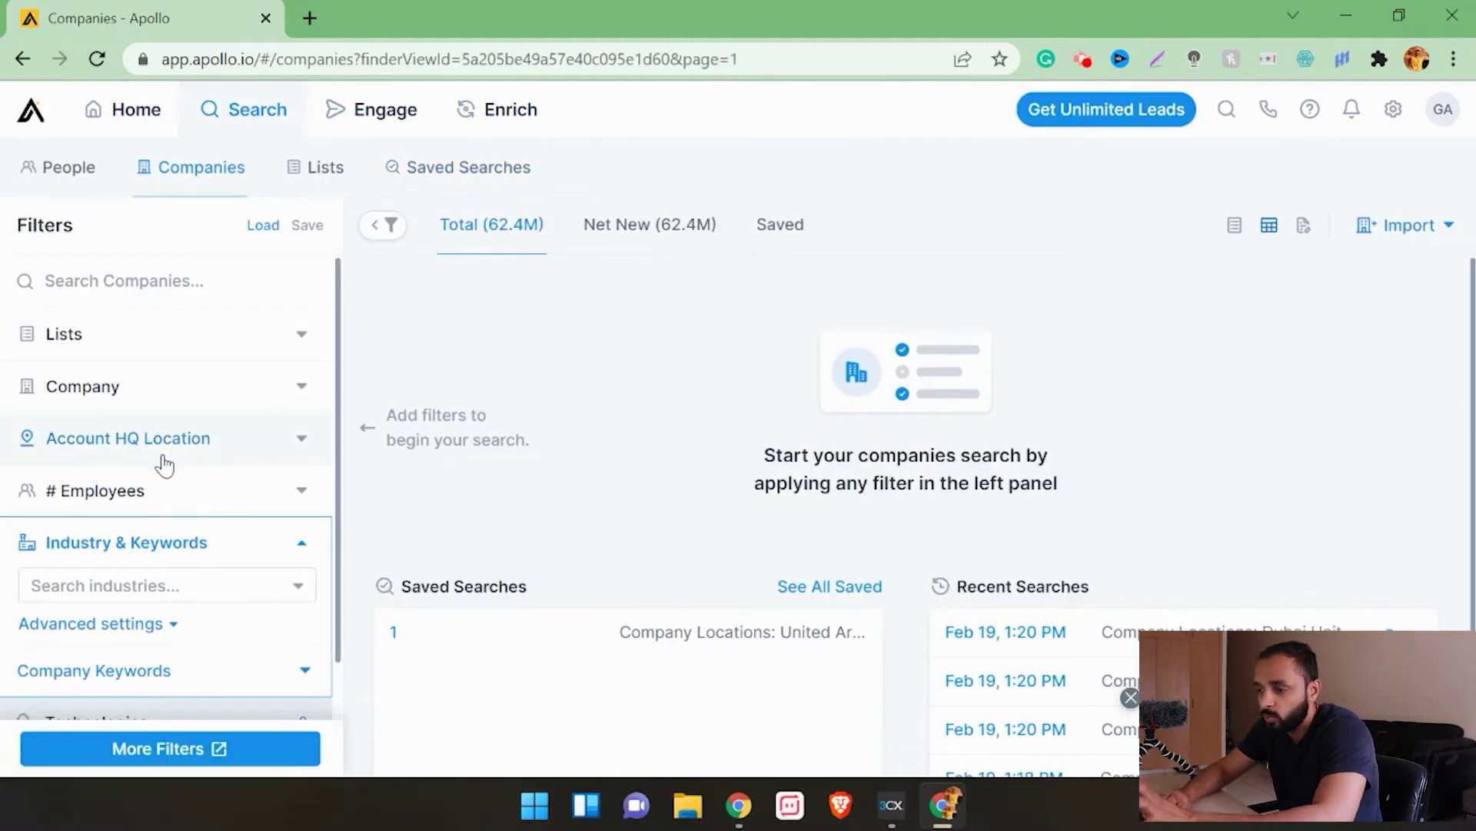
{"action": "scroll", "coordinate": [164, 466], "scroll_direction": "down", "scroll_amount": 3}
{"action": "scroll", "coordinate": [164, 465], "scroll_direction": "up", "scroll_amount": 3}
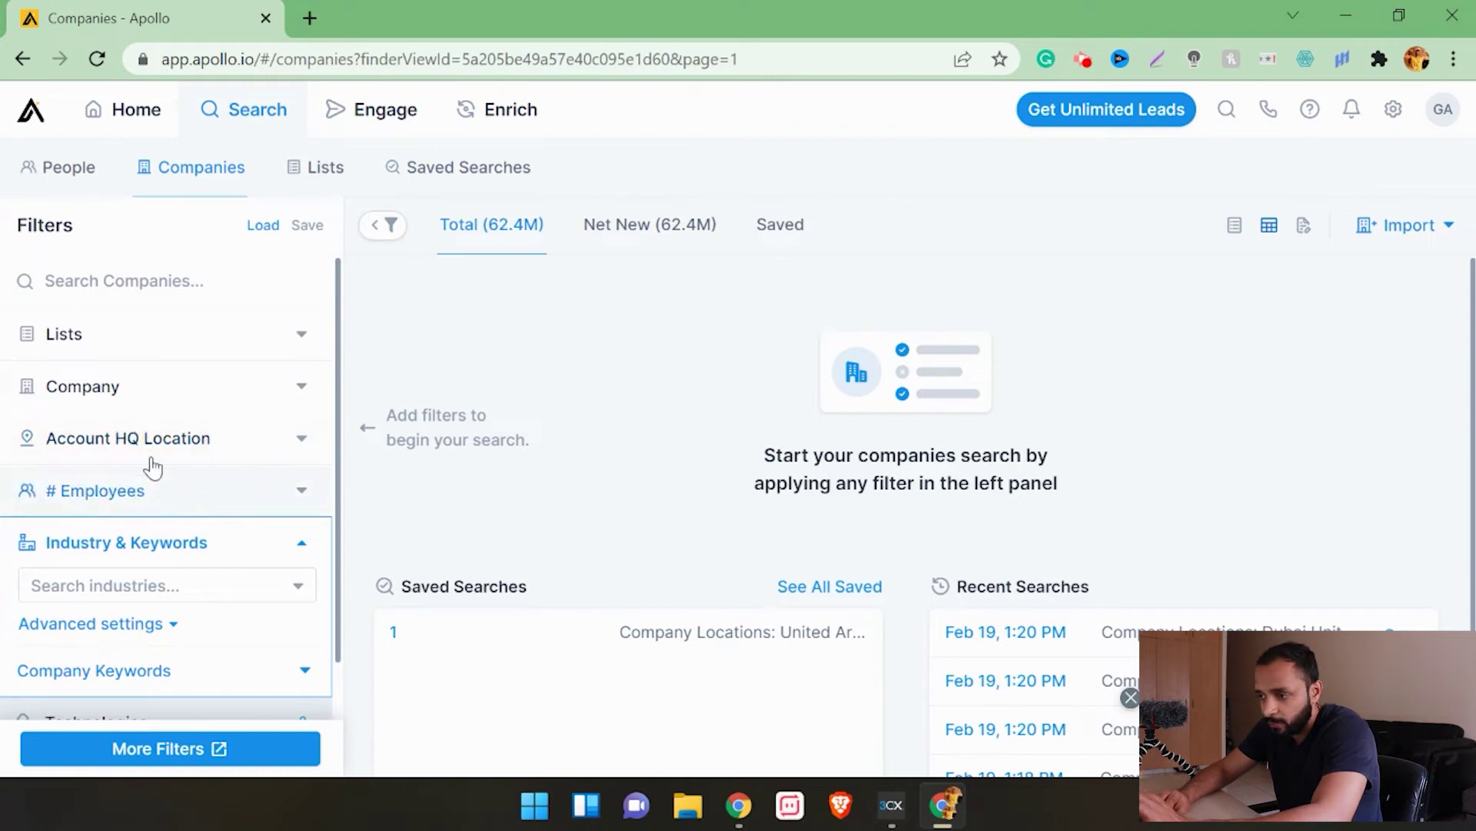
Step: Filter companies by Account HQ Location 'Dubai, United Arab Emirates', giving 80.9K results
{"action": "left_click", "coordinate": [159, 454]}
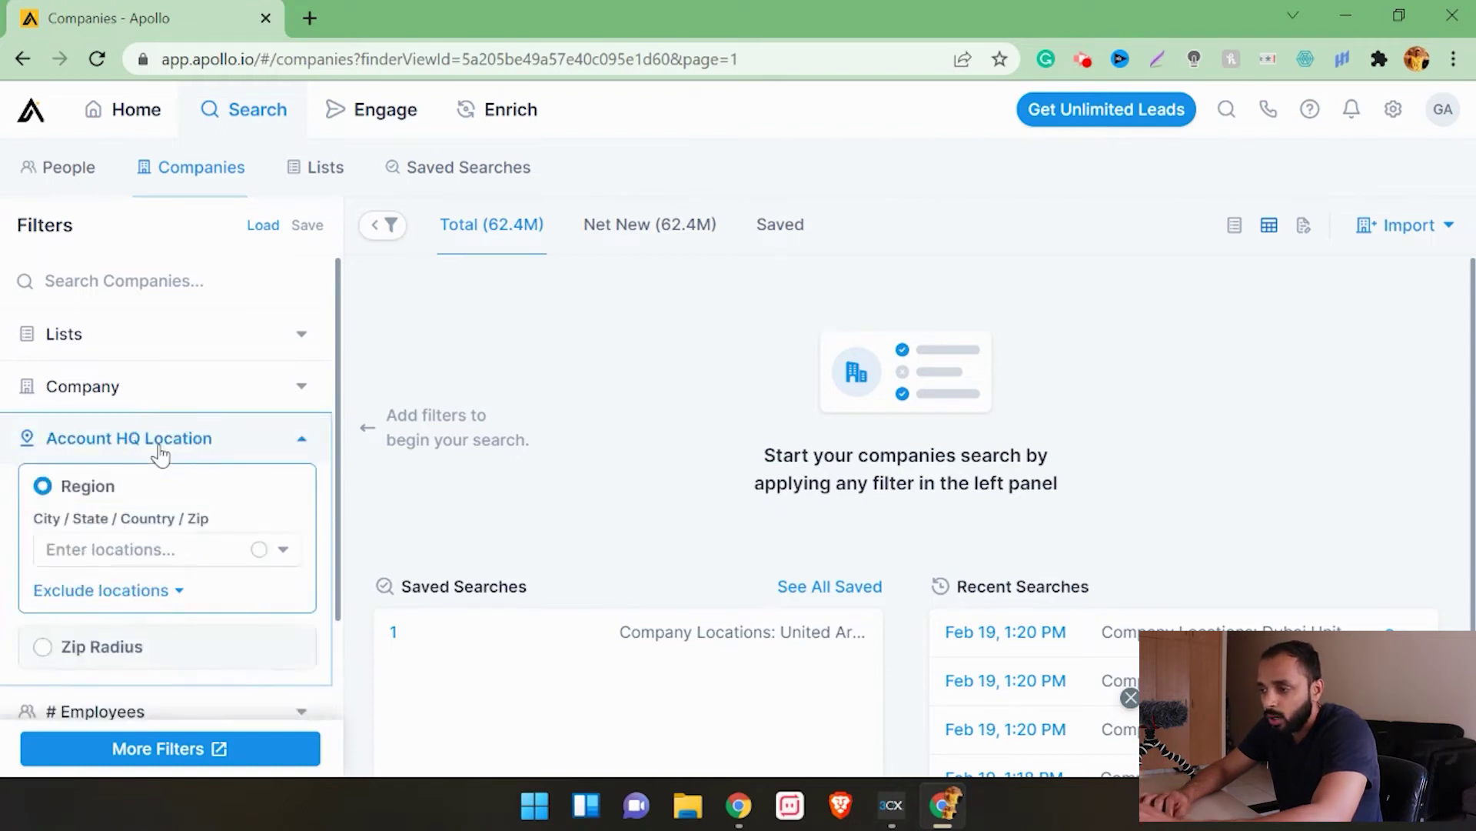
{"action": "left_click", "coordinate": [114, 543]}
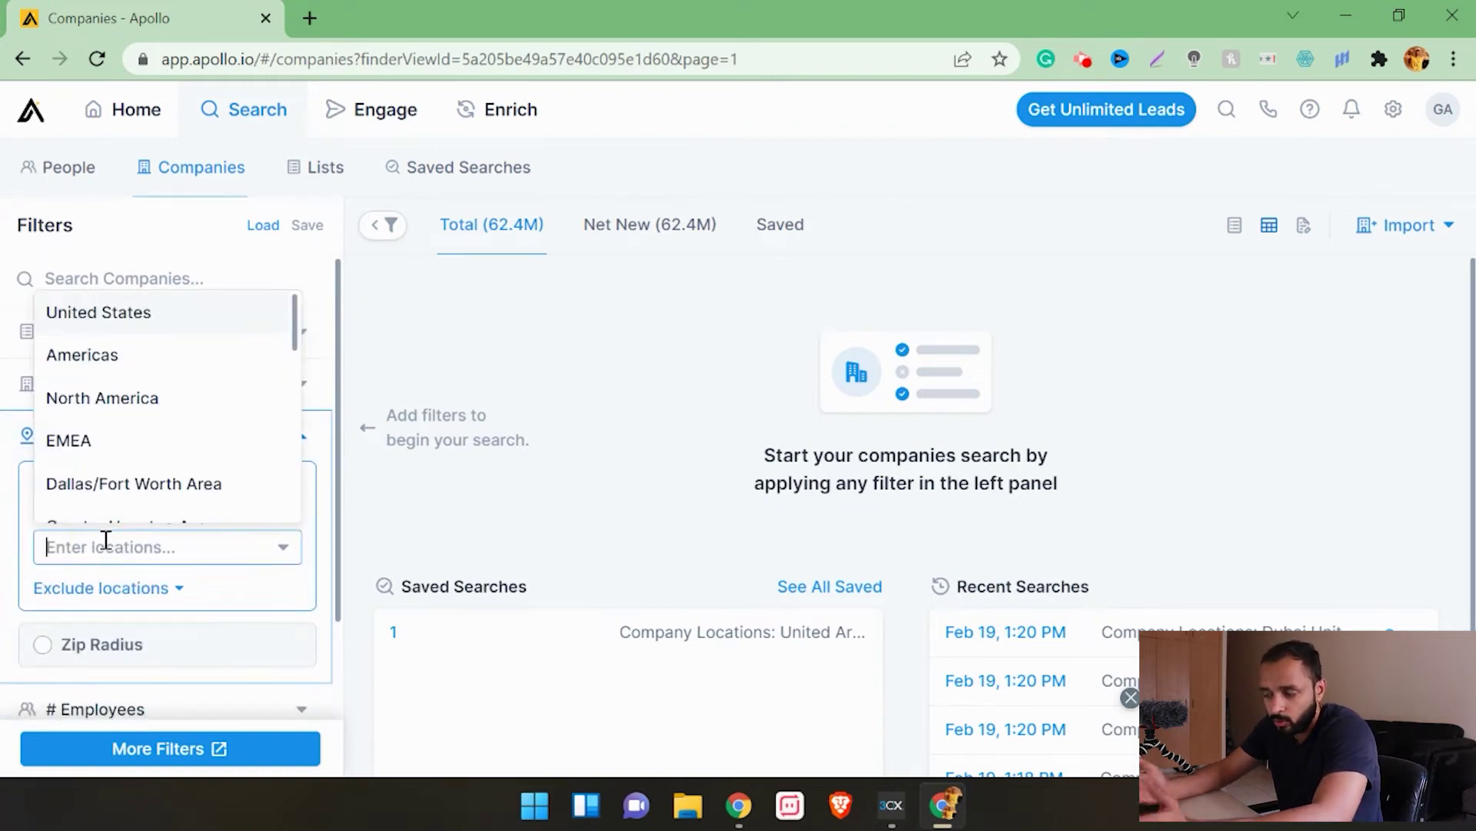
{"action": "type", "text": "dubai"}
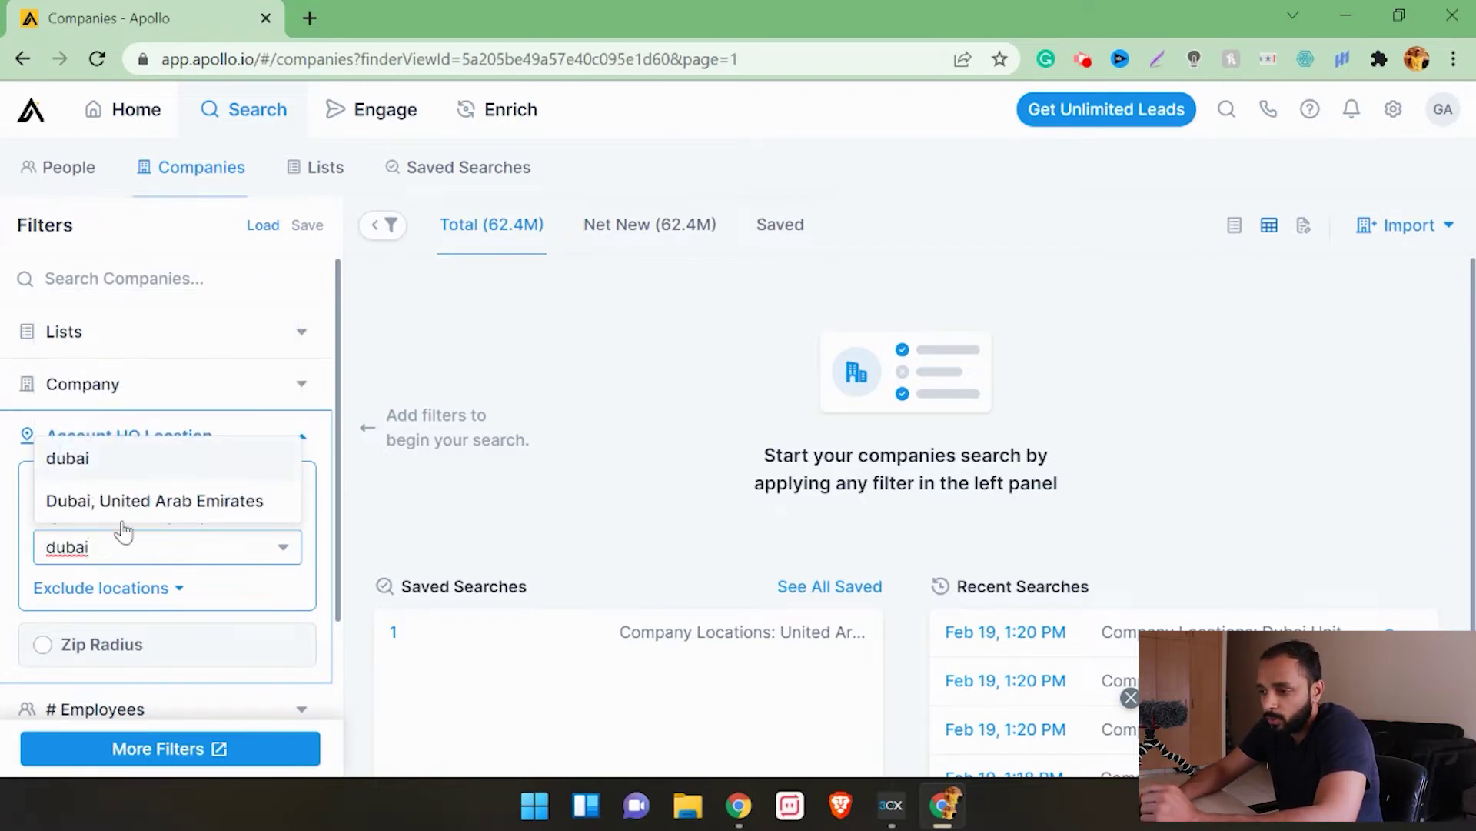
{"action": "left_click", "coordinate": [132, 501]}
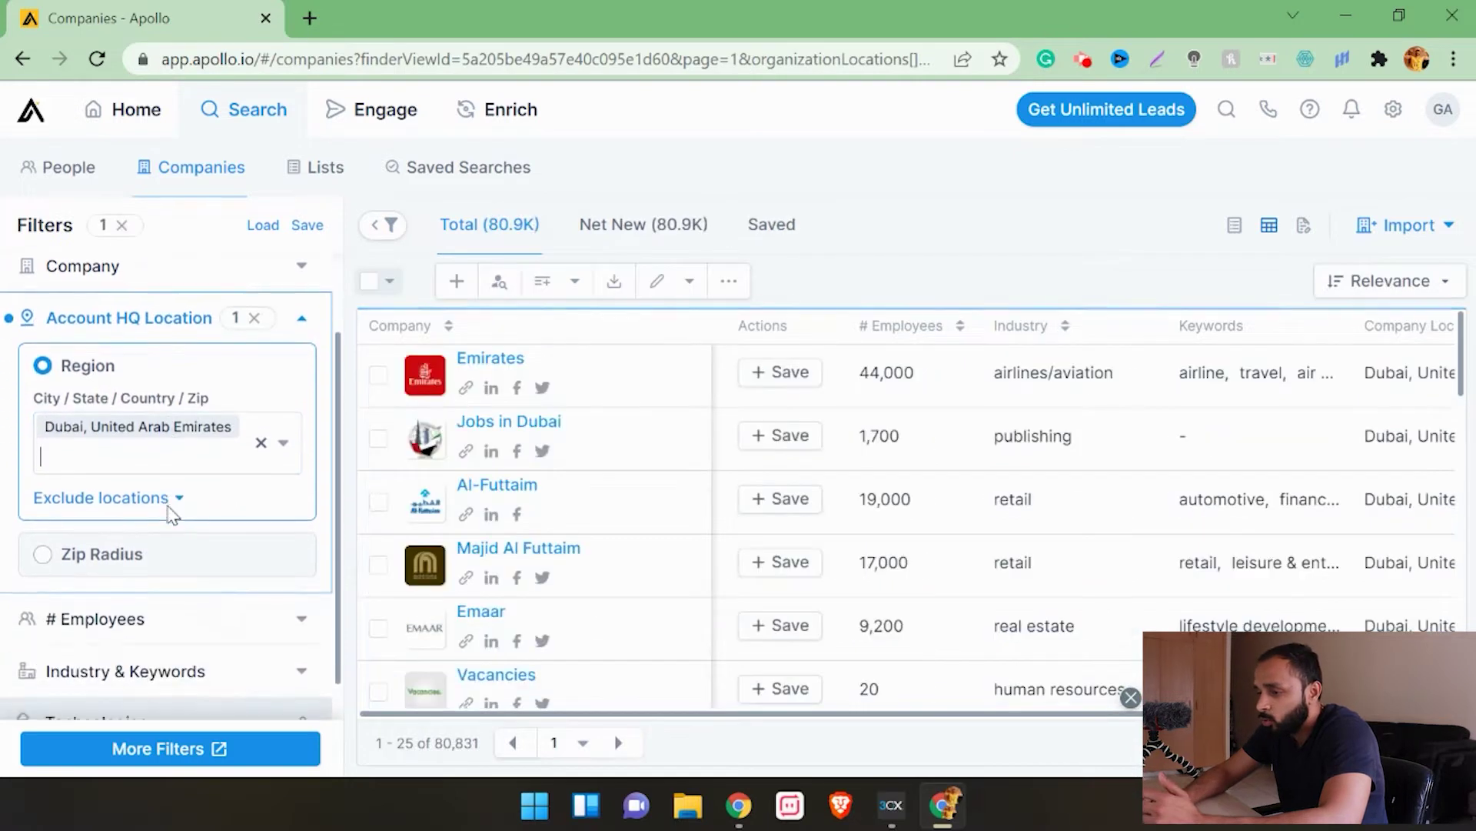
Step: Add the computer & network security industry filter, leaving 241 Dubai companies like Help AG
{"action": "scroll", "coordinate": [164, 511], "scroll_direction": "down", "scroll_amount": 2}
{"action": "scroll", "coordinate": [166, 504], "scroll_direction": "down", "scroll_amount": 1}
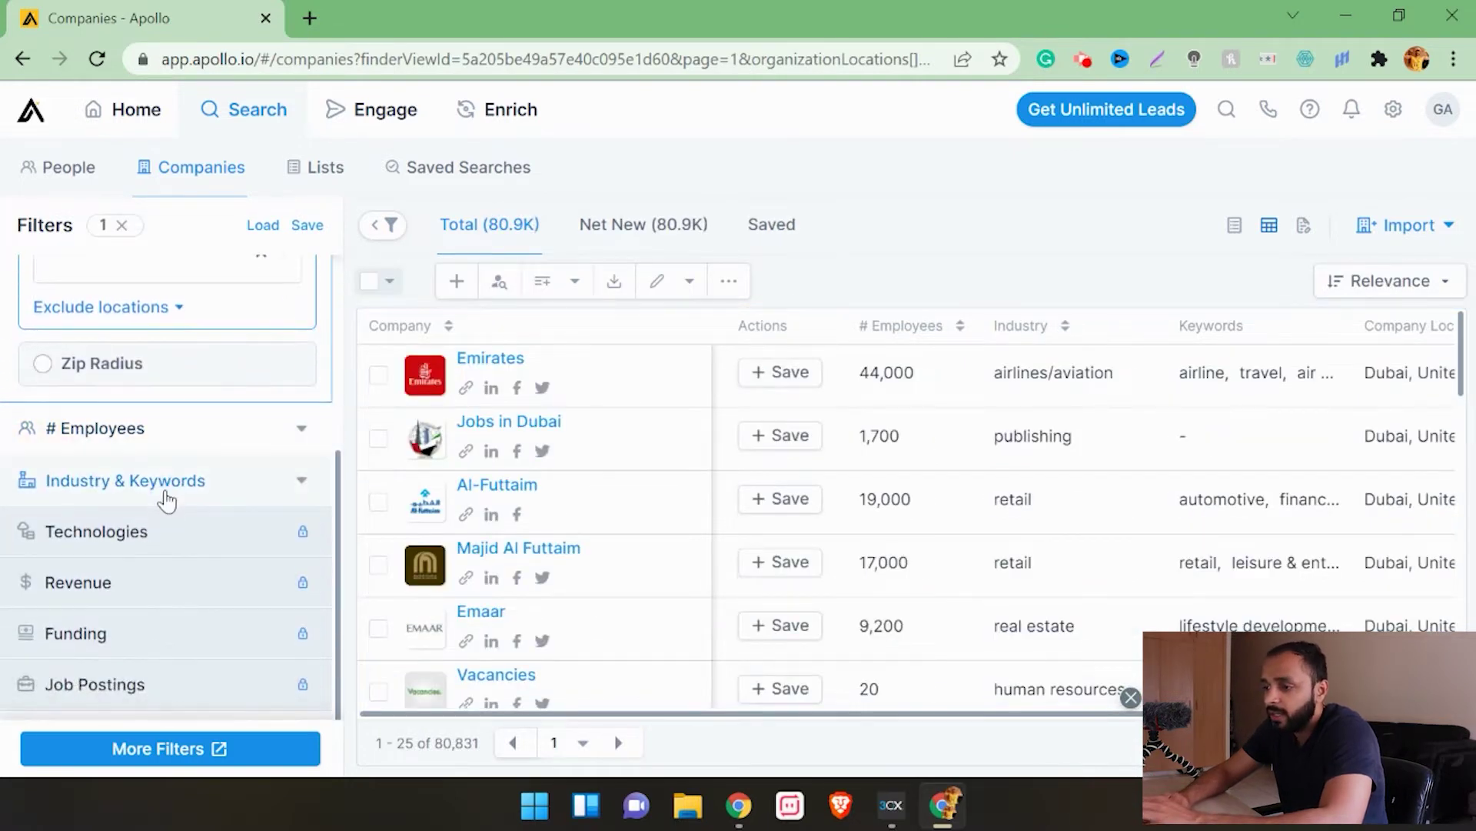
{"action": "left_click", "coordinate": [166, 500]}
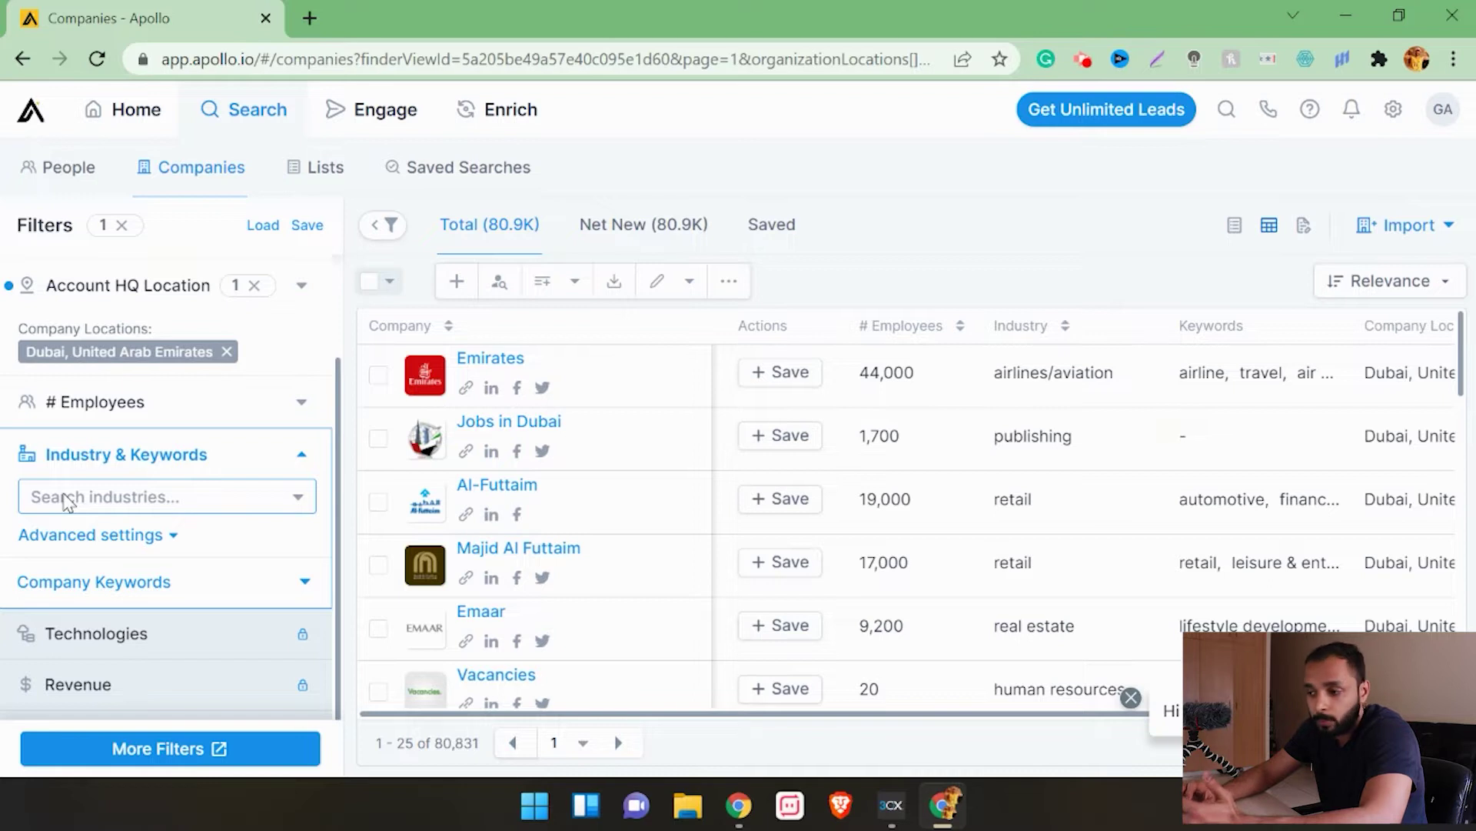
{"action": "left_click", "coordinate": [67, 497]}
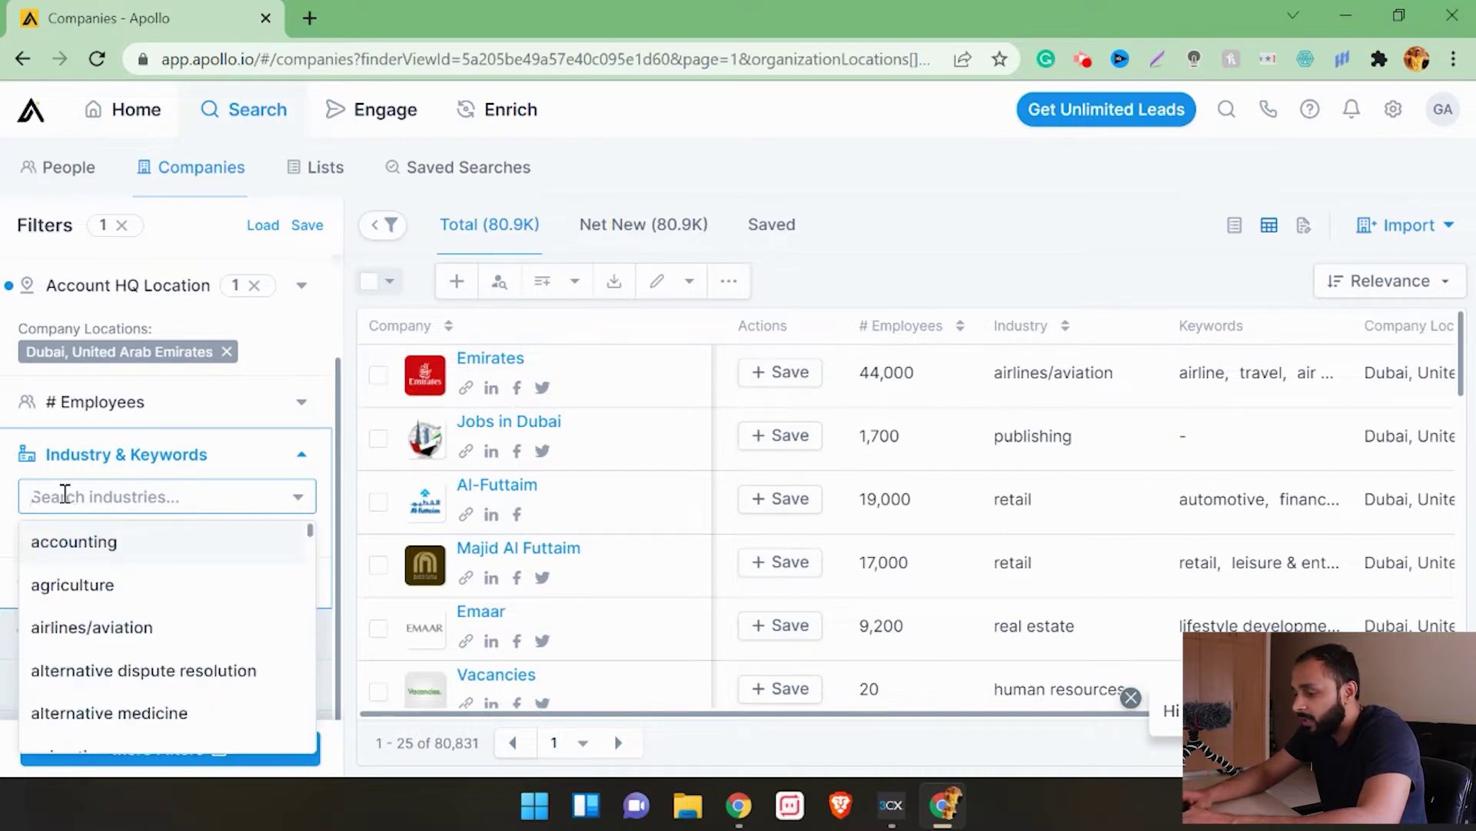
{"action": "type", "text": "computer"}
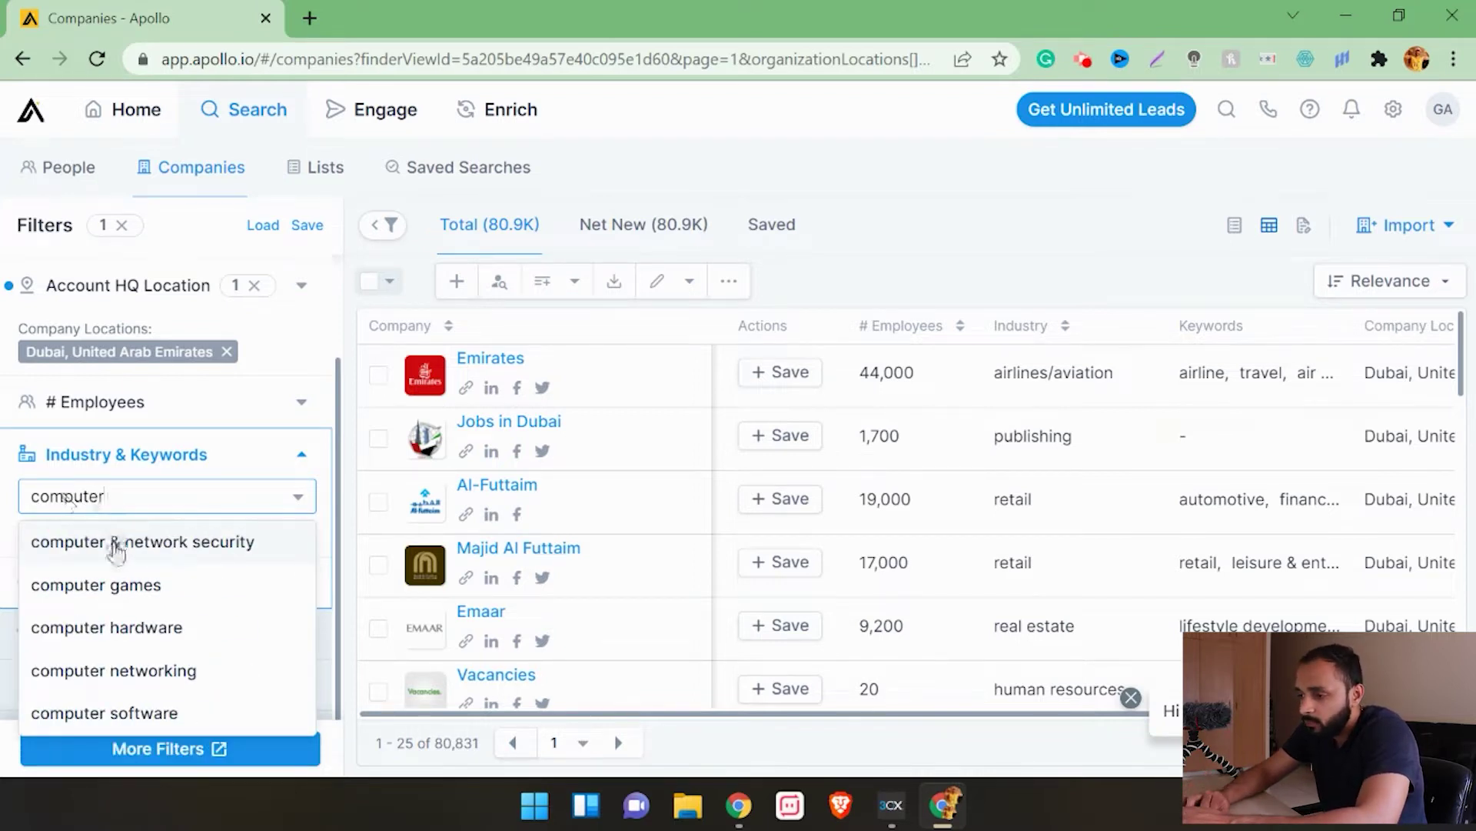
{"action": "left_click", "coordinate": [117, 549]}
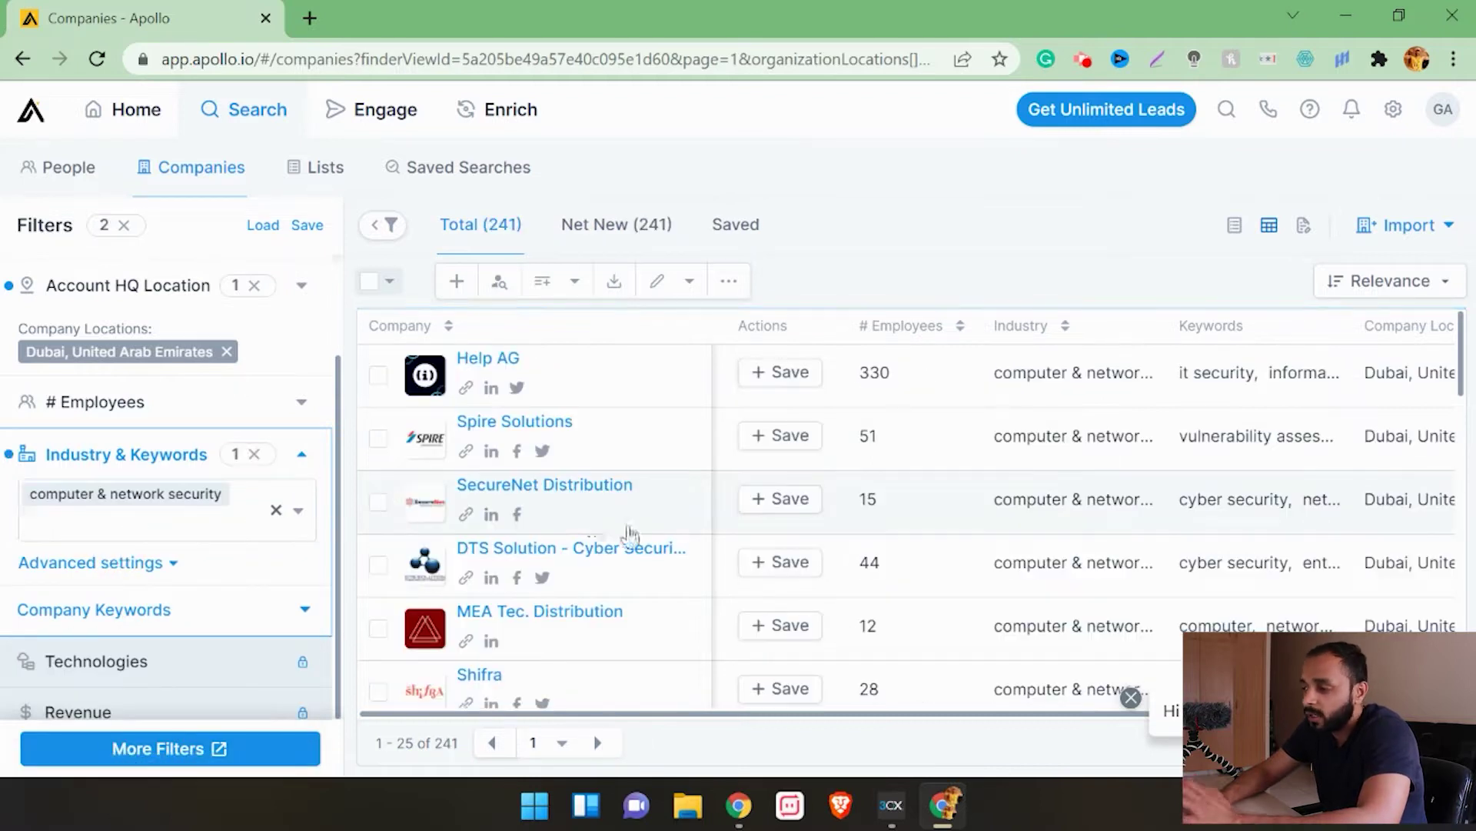
{"action": "scroll", "coordinate": [629, 533], "scroll_direction": "down", "scroll_amount": 5}
{"action": "scroll", "coordinate": [629, 536], "scroll_direction": "up", "scroll_amount": 3}
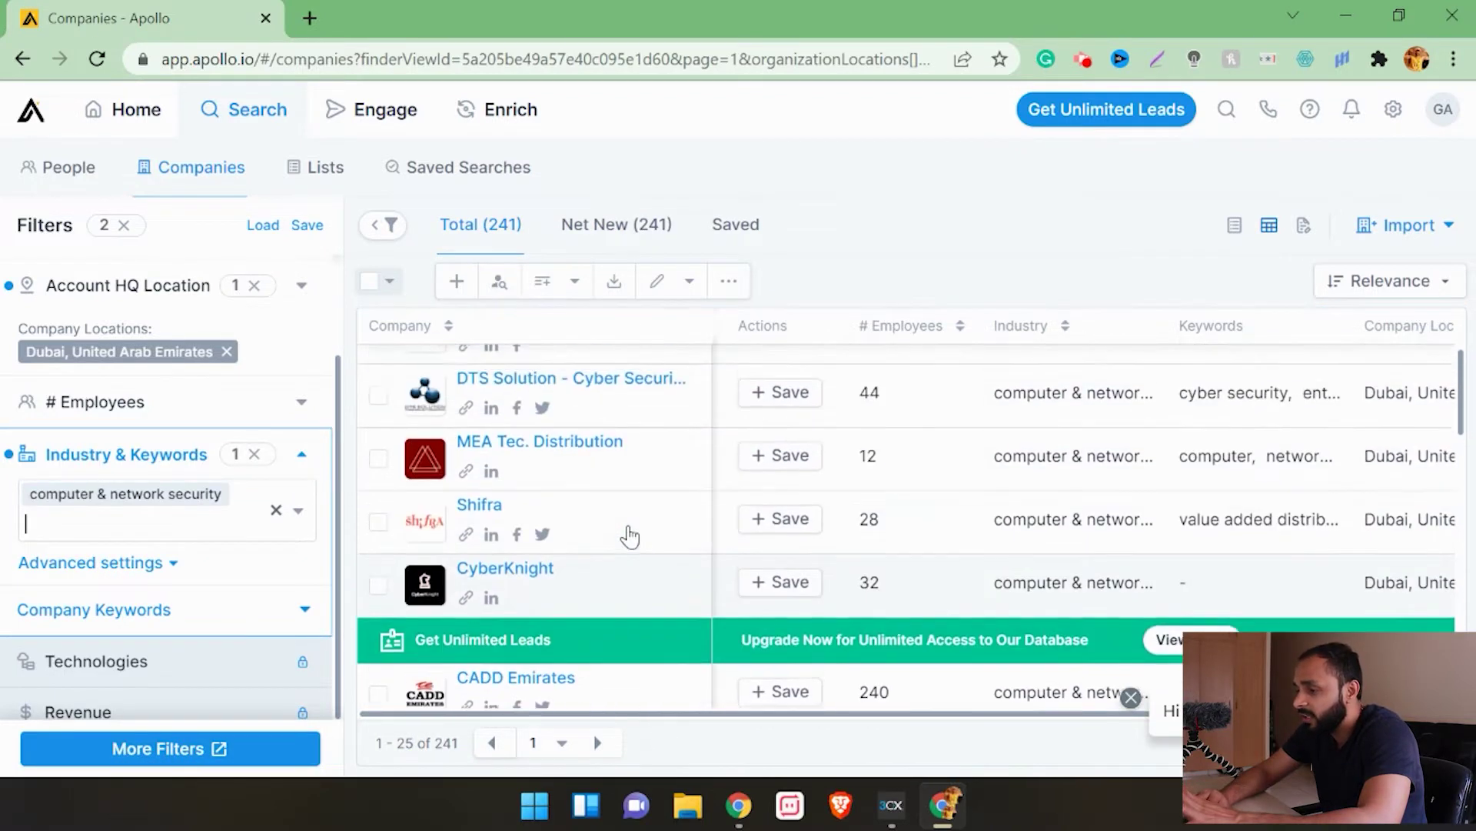
{"action": "scroll", "coordinate": [629, 536], "scroll_direction": "up", "scroll_amount": 3}
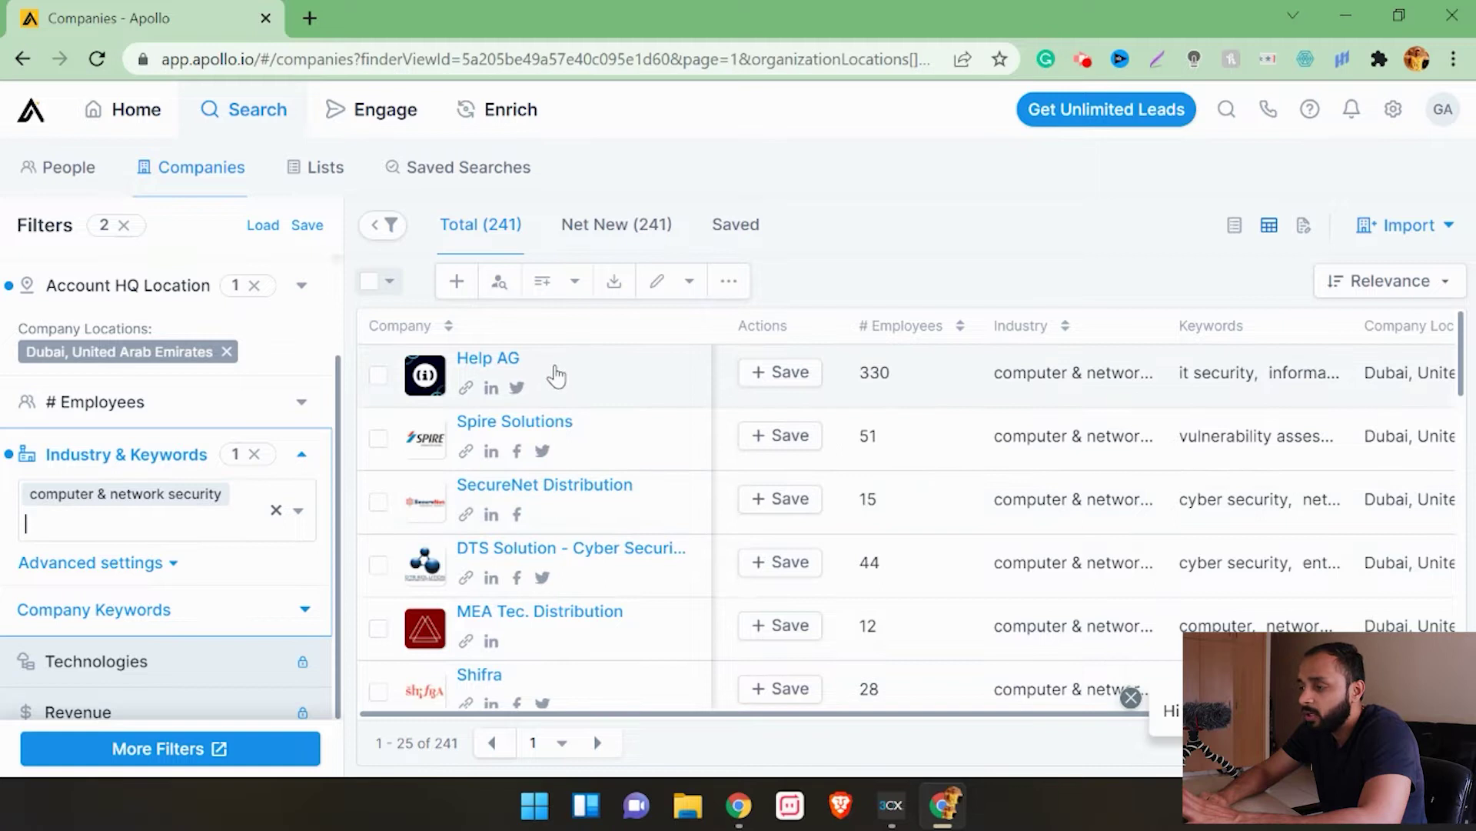
{"action": "left_click", "coordinate": [555, 371]}
{"action": "left_click", "coordinate": [472, 362]}
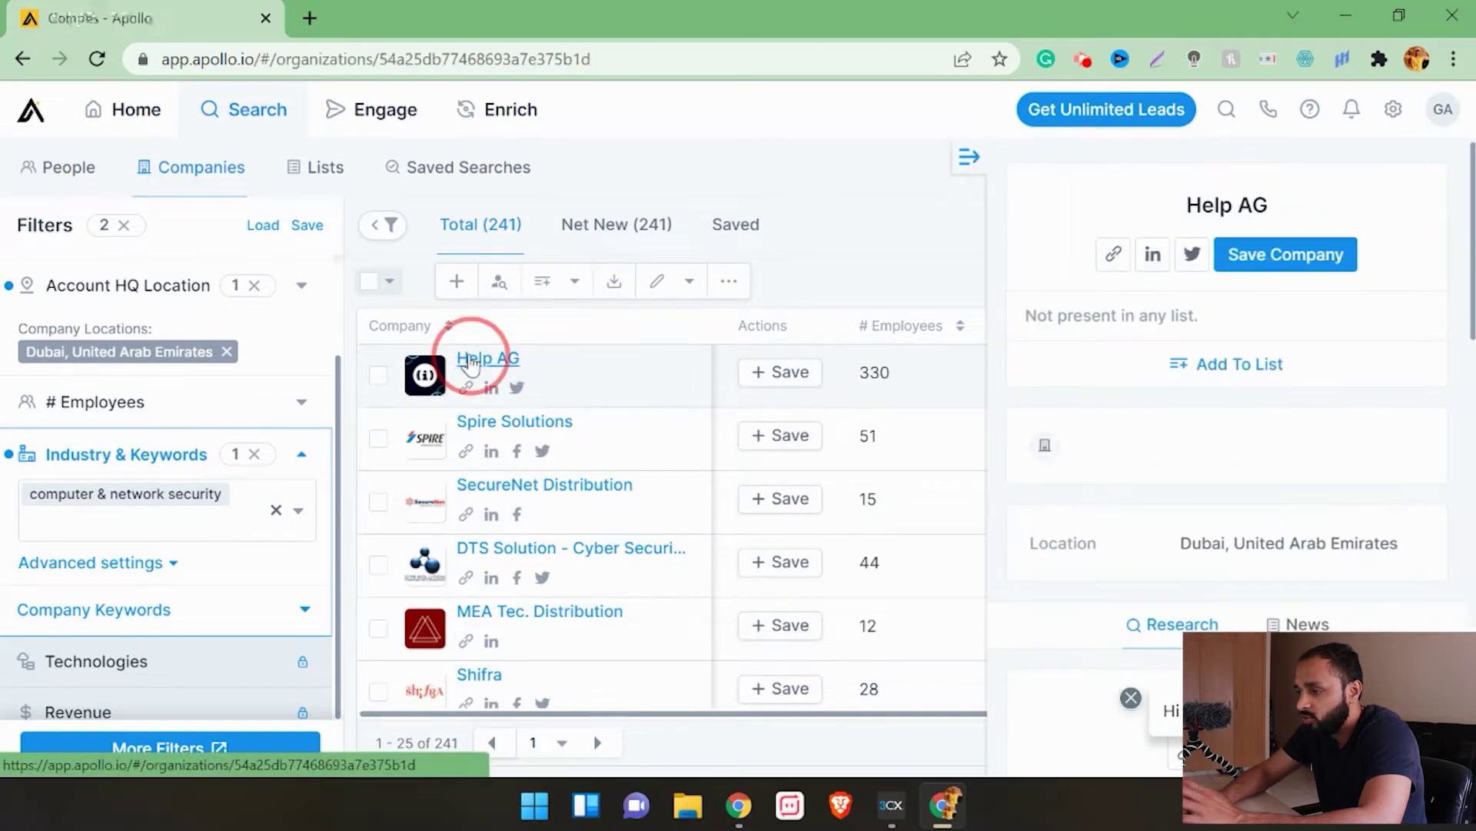
{"action": "scroll", "coordinate": [329, 467], "scroll_direction": "down", "scroll_amount": 4}
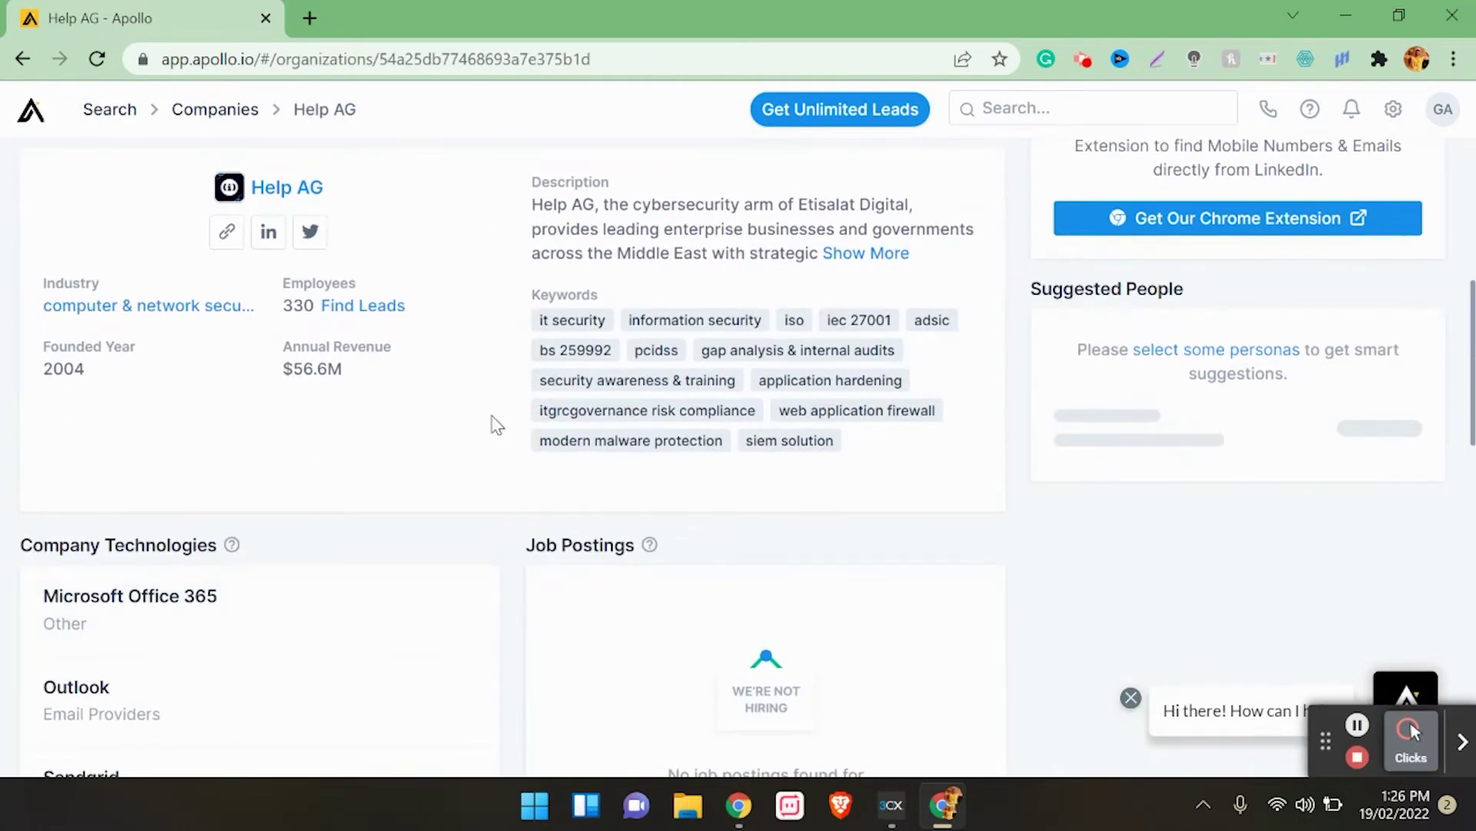
{"action": "scroll", "coordinate": [497, 425], "scroll_direction": "down", "scroll_amount": 8}
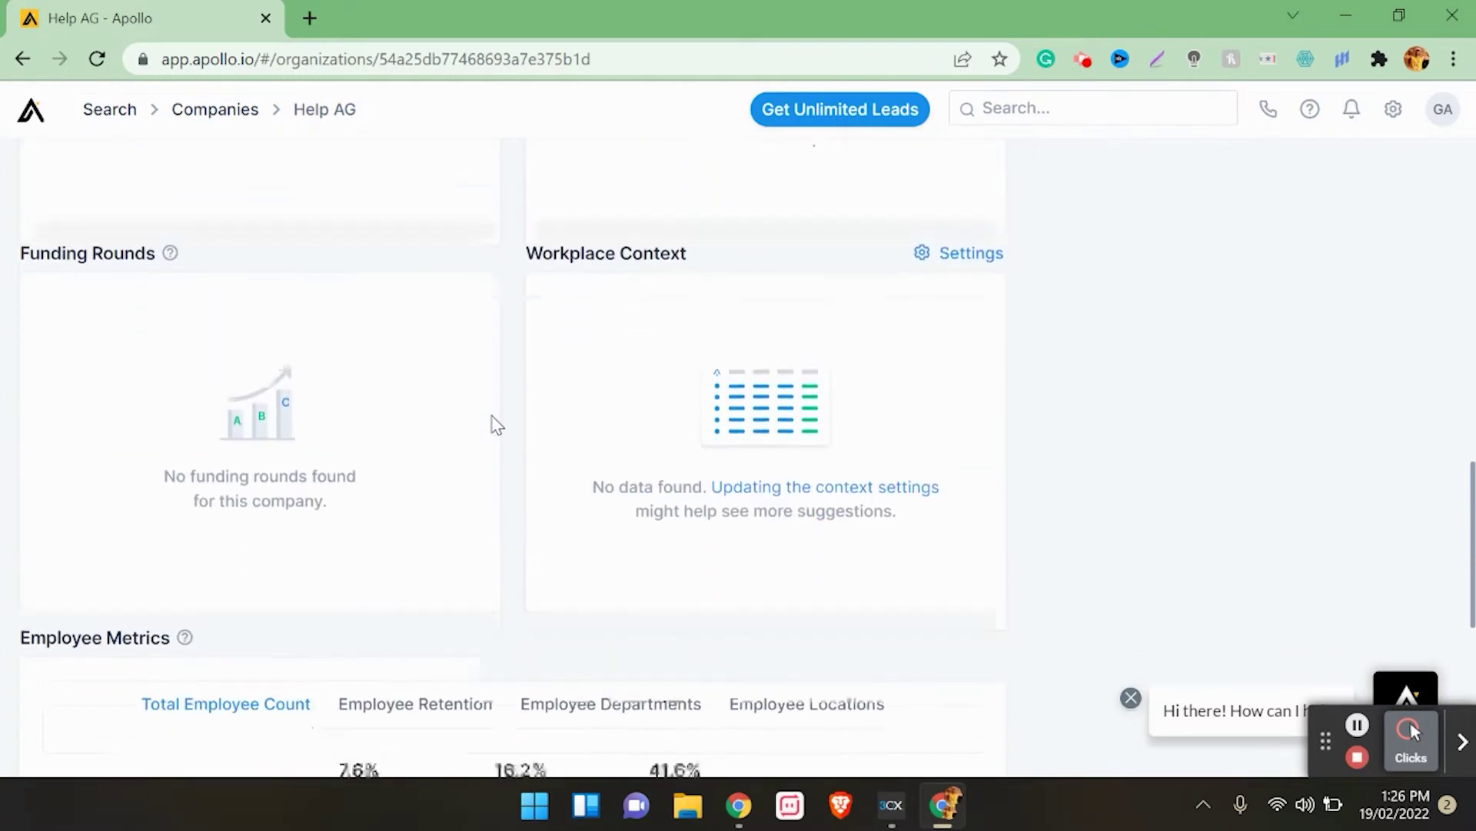
{"action": "scroll", "coordinate": [496, 426], "scroll_direction": "down", "scroll_amount": 2}
{"action": "right_click", "coordinate": [497, 425]}
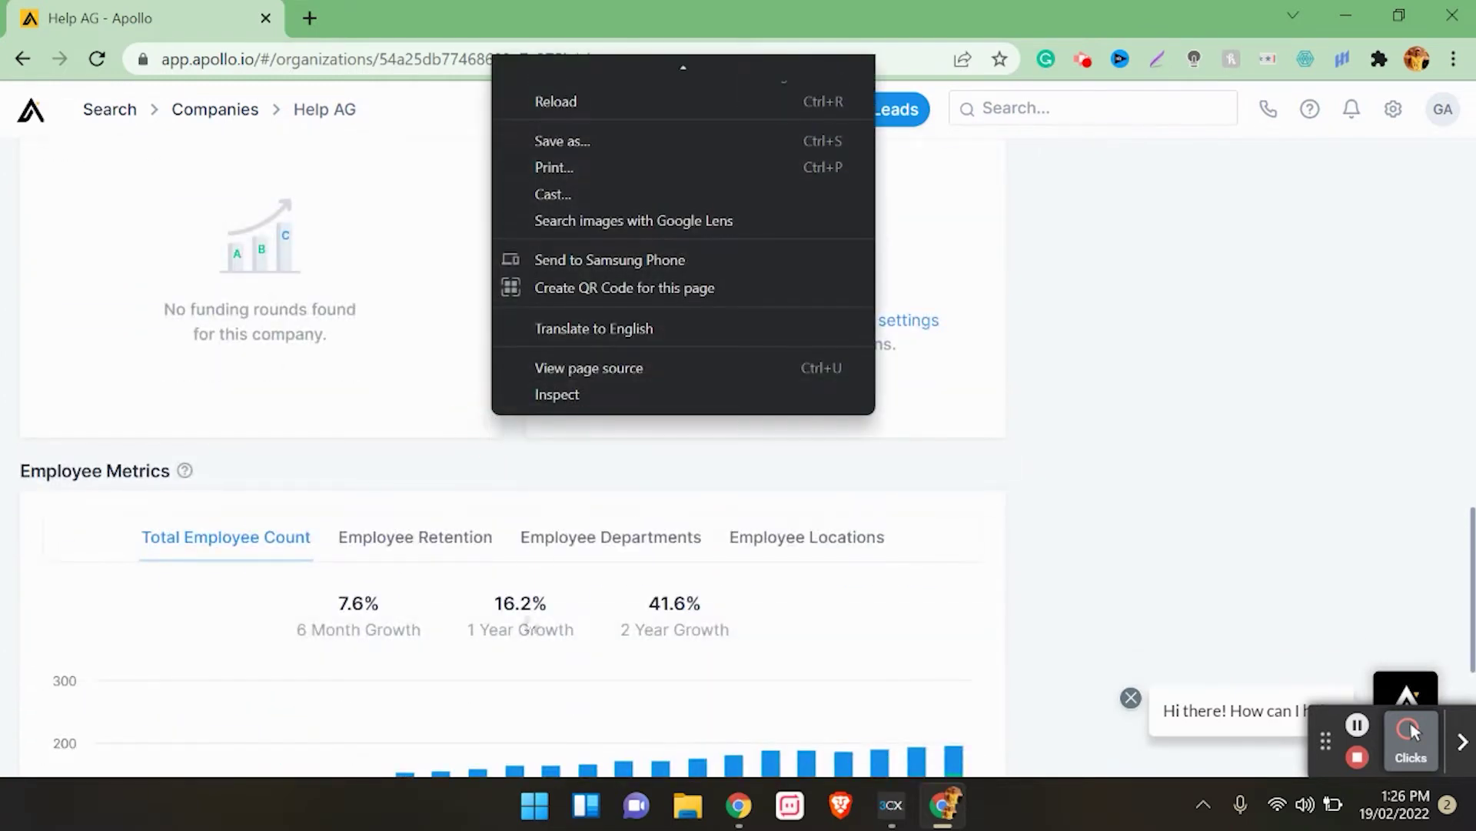
{"action": "scroll", "coordinate": [416, 472], "scroll_direction": "up", "scroll_amount": 10}
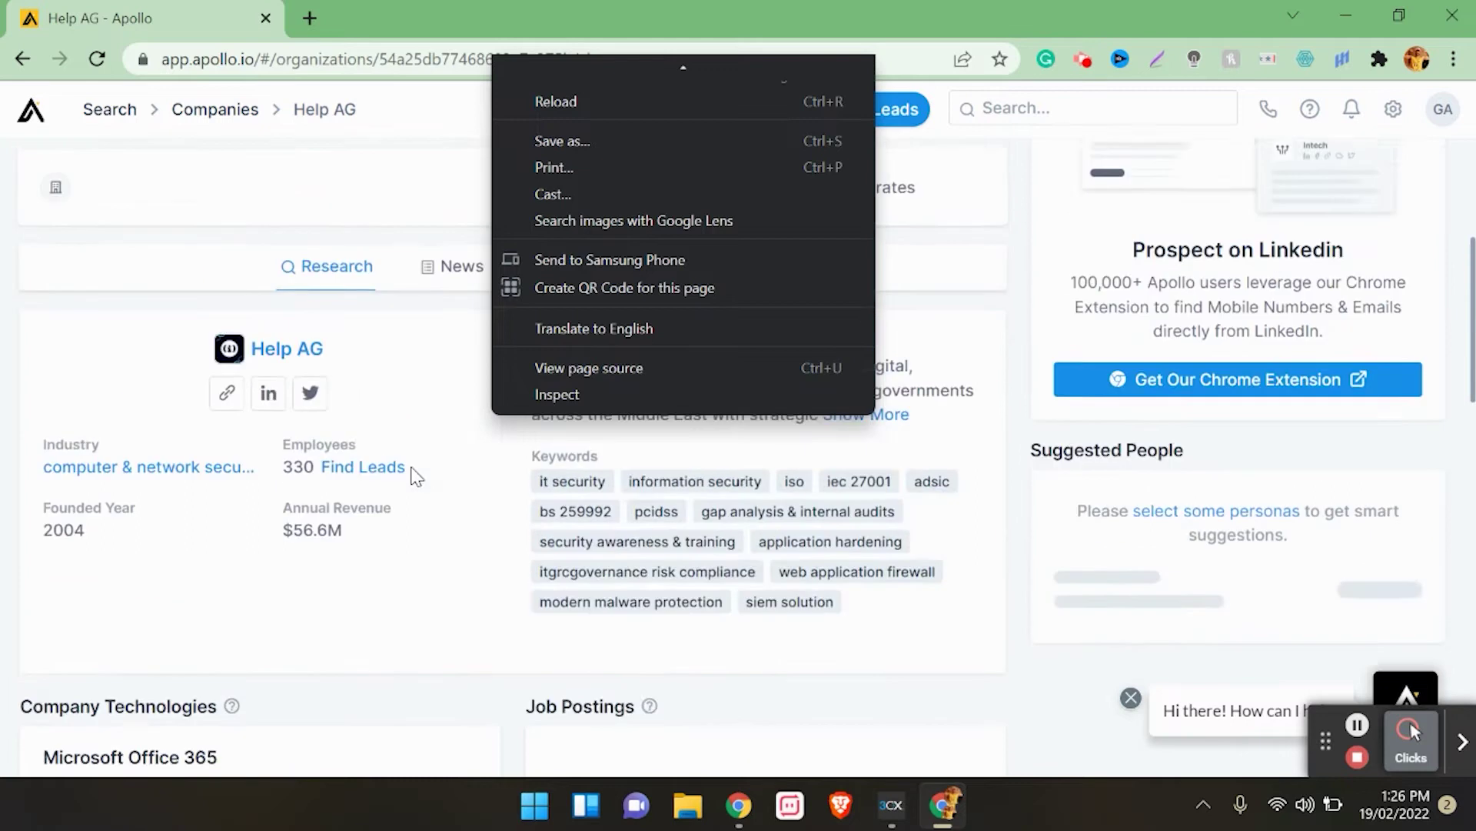
{"action": "left_click", "coordinate": [22, 59]}
{"action": "left_click", "coordinate": [22, 60]}
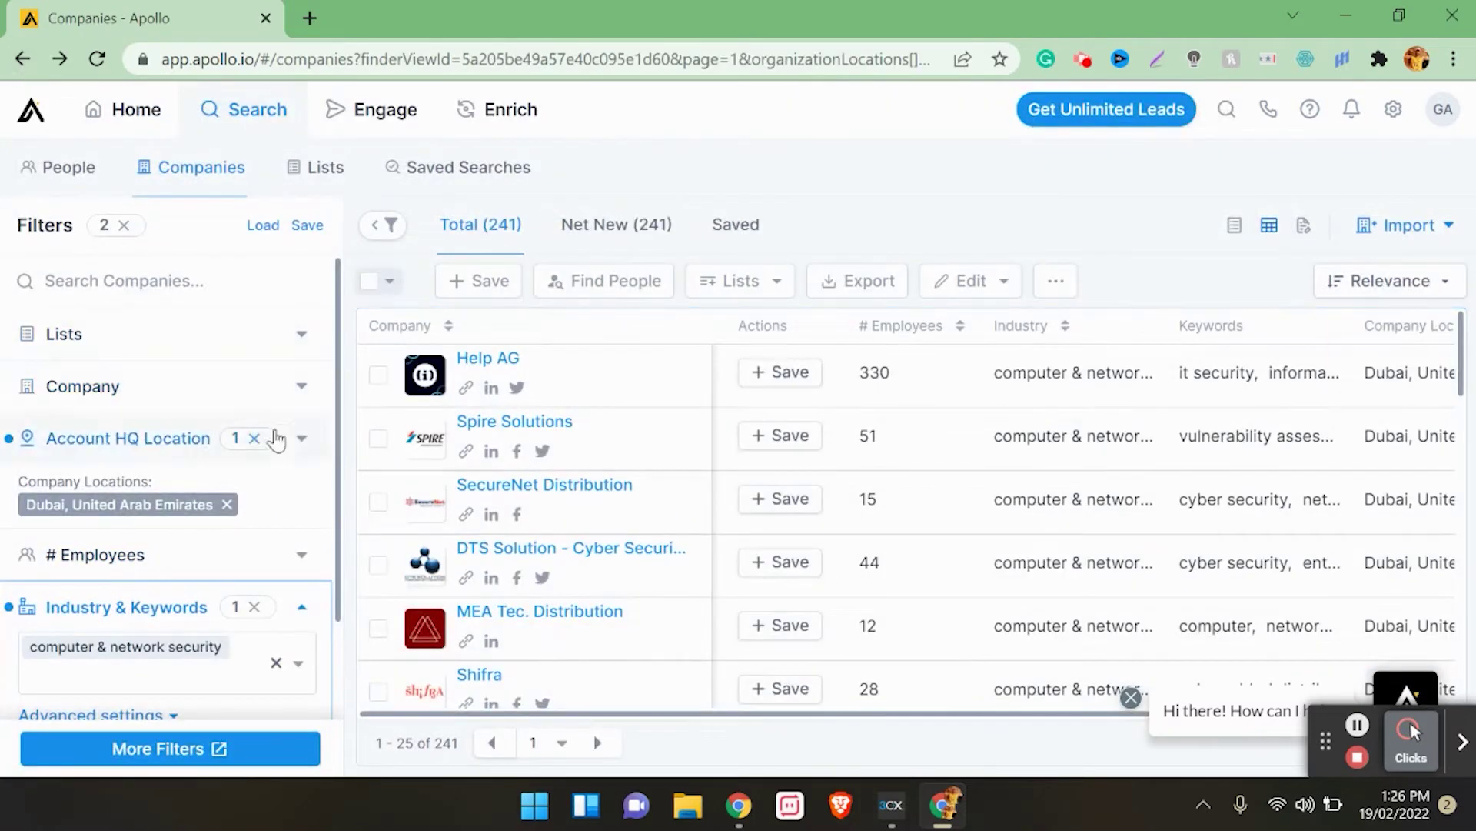
Step: Remove the Dubai HQ location and computer & network security industry filters
{"action": "left_click", "coordinate": [254, 440]}
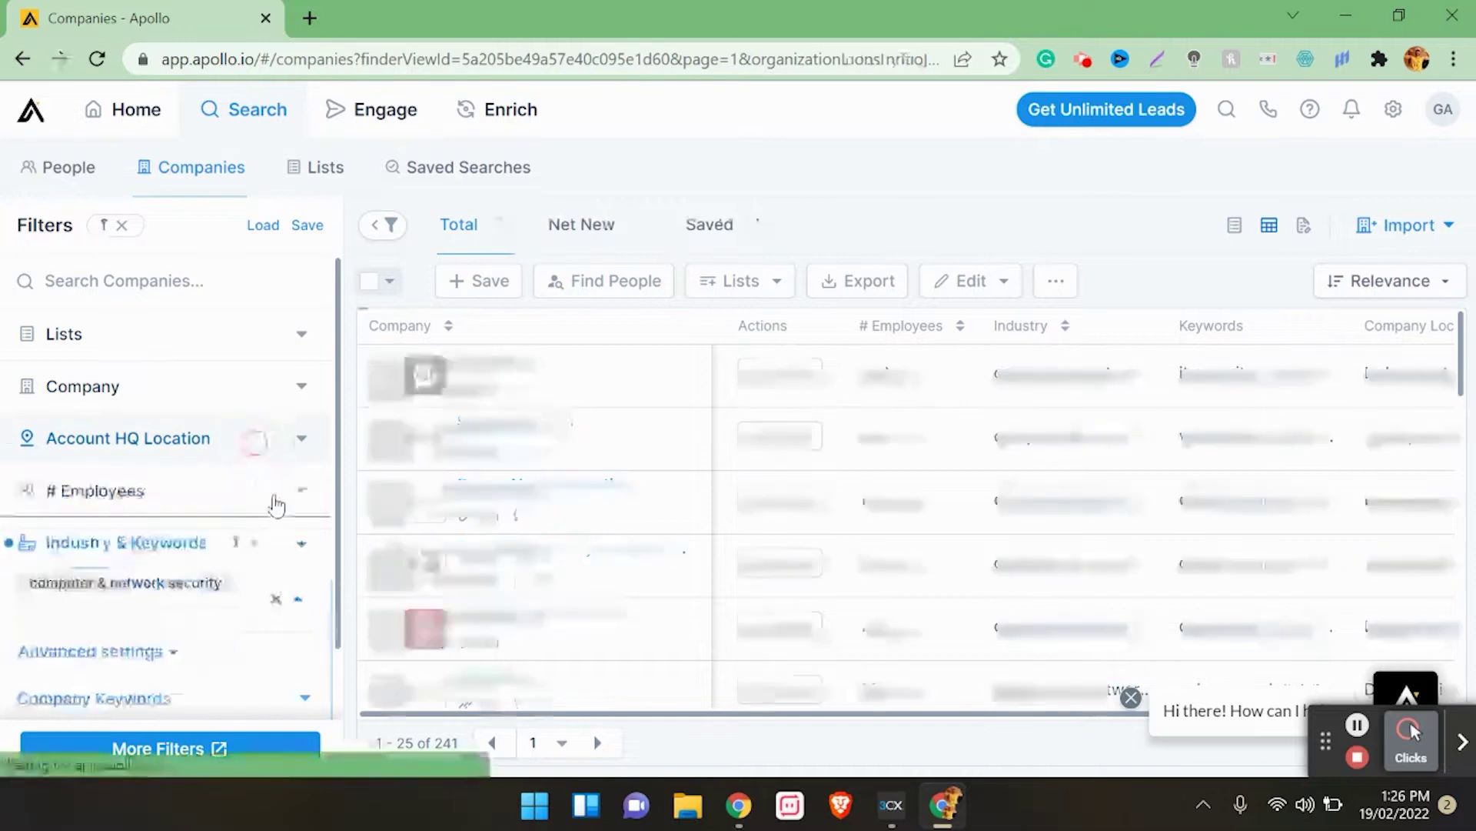
{"action": "left_click", "coordinate": [275, 598]}
{"action": "left_click", "coordinate": [122, 226]}
Step: Search the company name 'kit' and pick Kitopi from the suggestions
{"action": "left_click", "coordinate": [115, 282]}
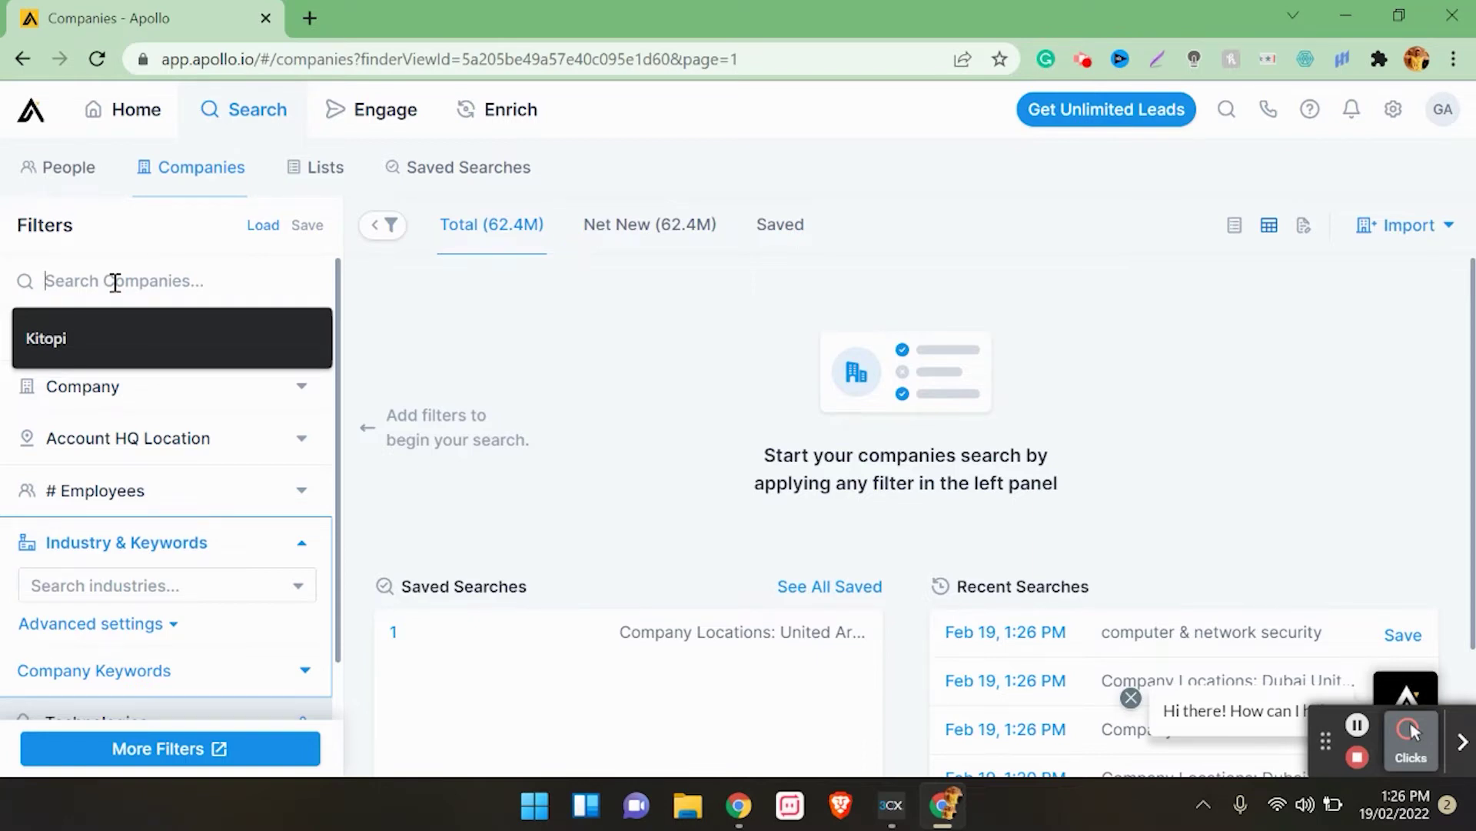
{"action": "type", "text": "kitop"}
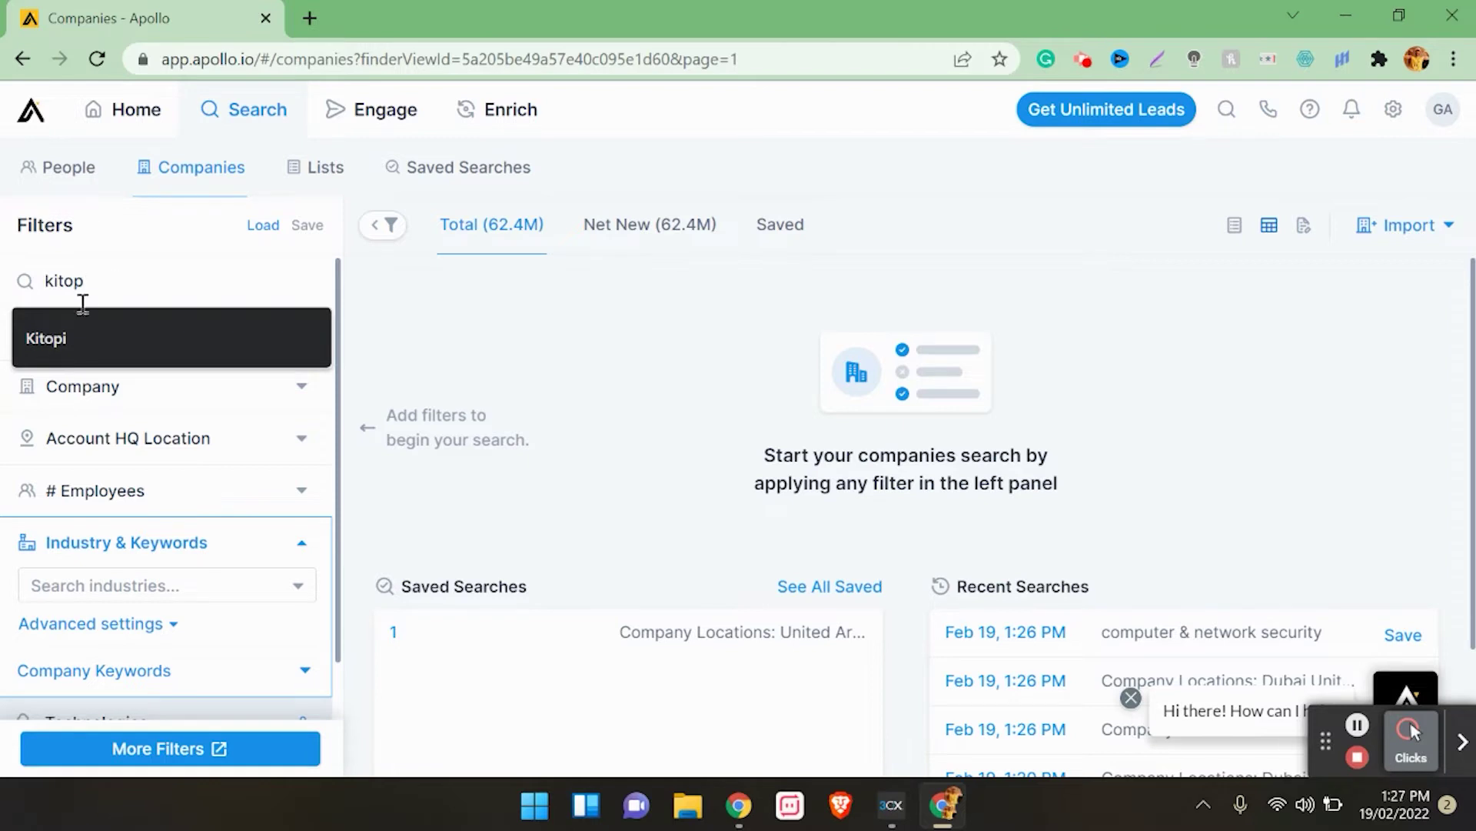
{"action": "left_click", "coordinate": [44, 340]}
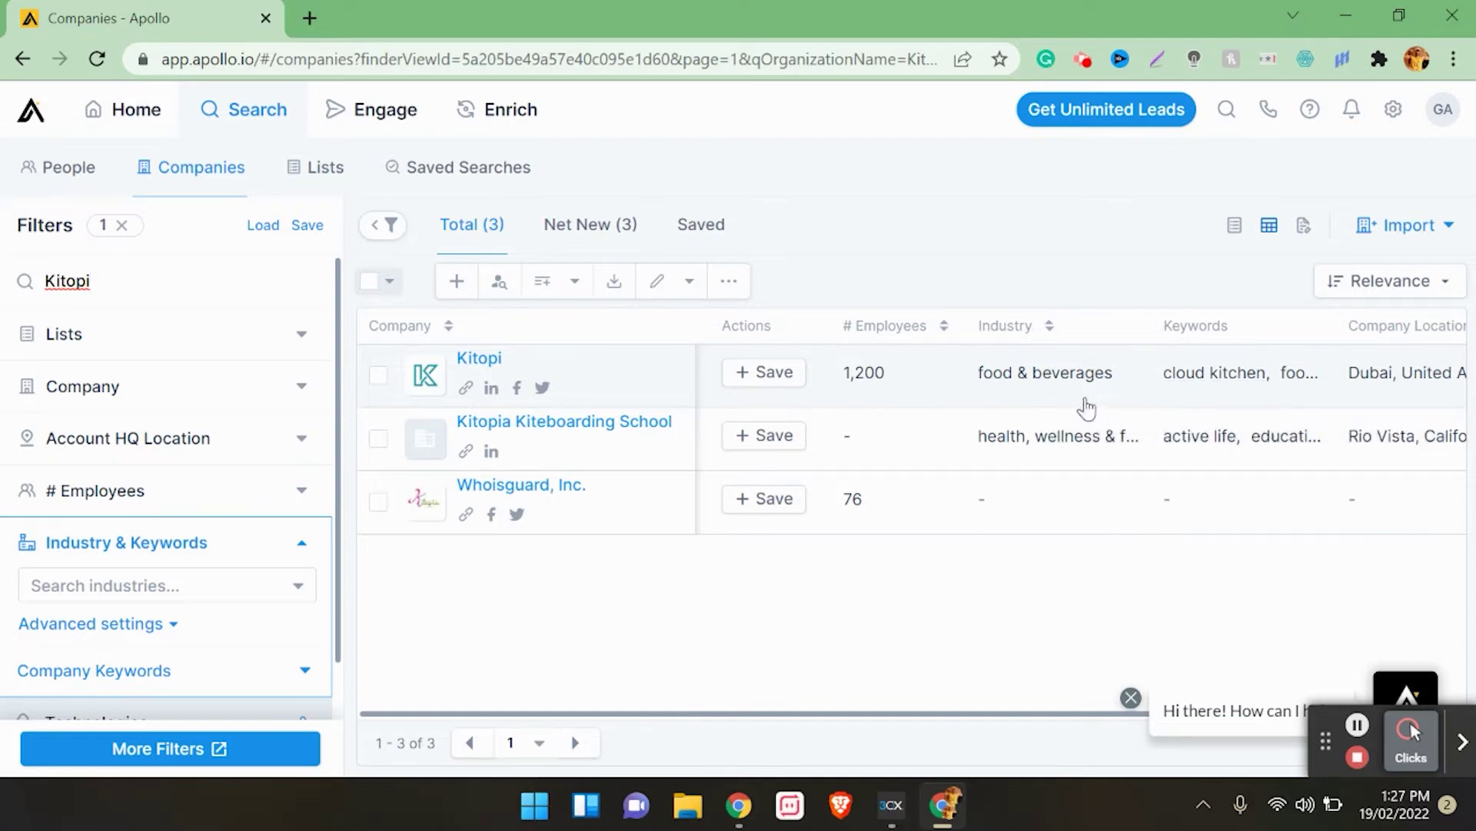
{"action": "left_click", "coordinate": [482, 359]}
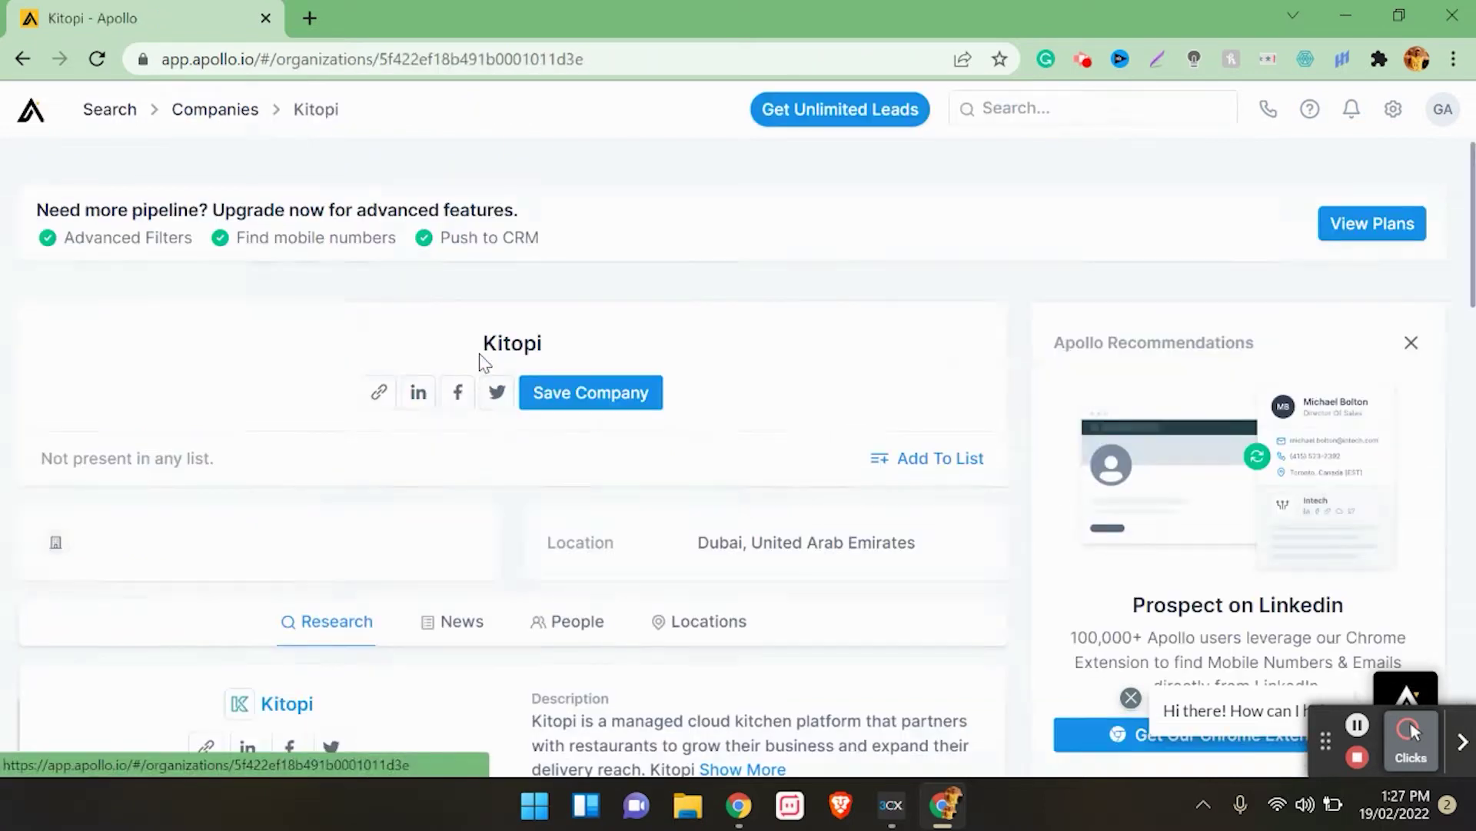
{"action": "scroll", "coordinate": [379, 440], "scroll_direction": "down", "scroll_amount": 3}
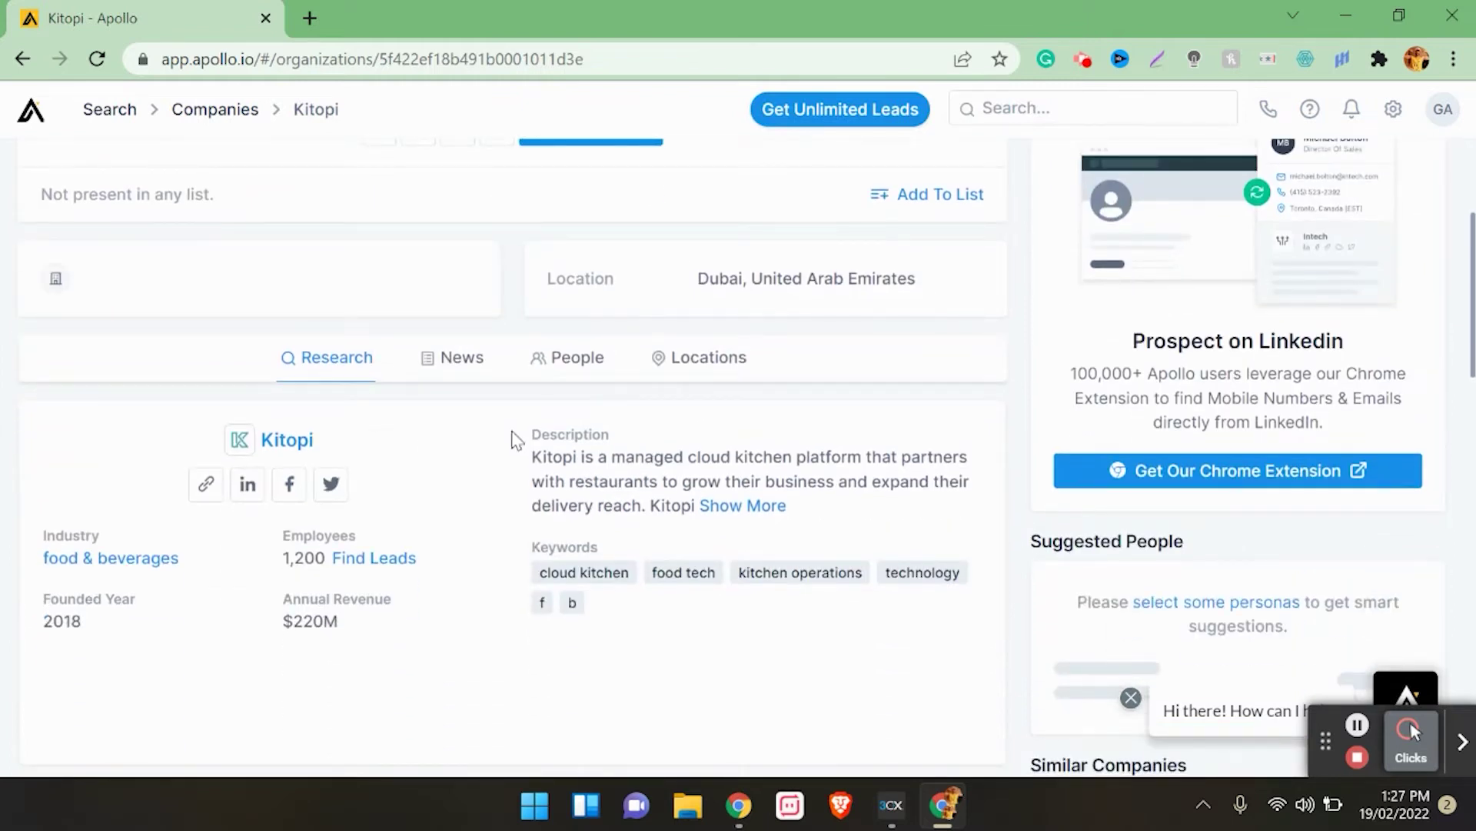
{"action": "left_click", "coordinate": [740, 505]}
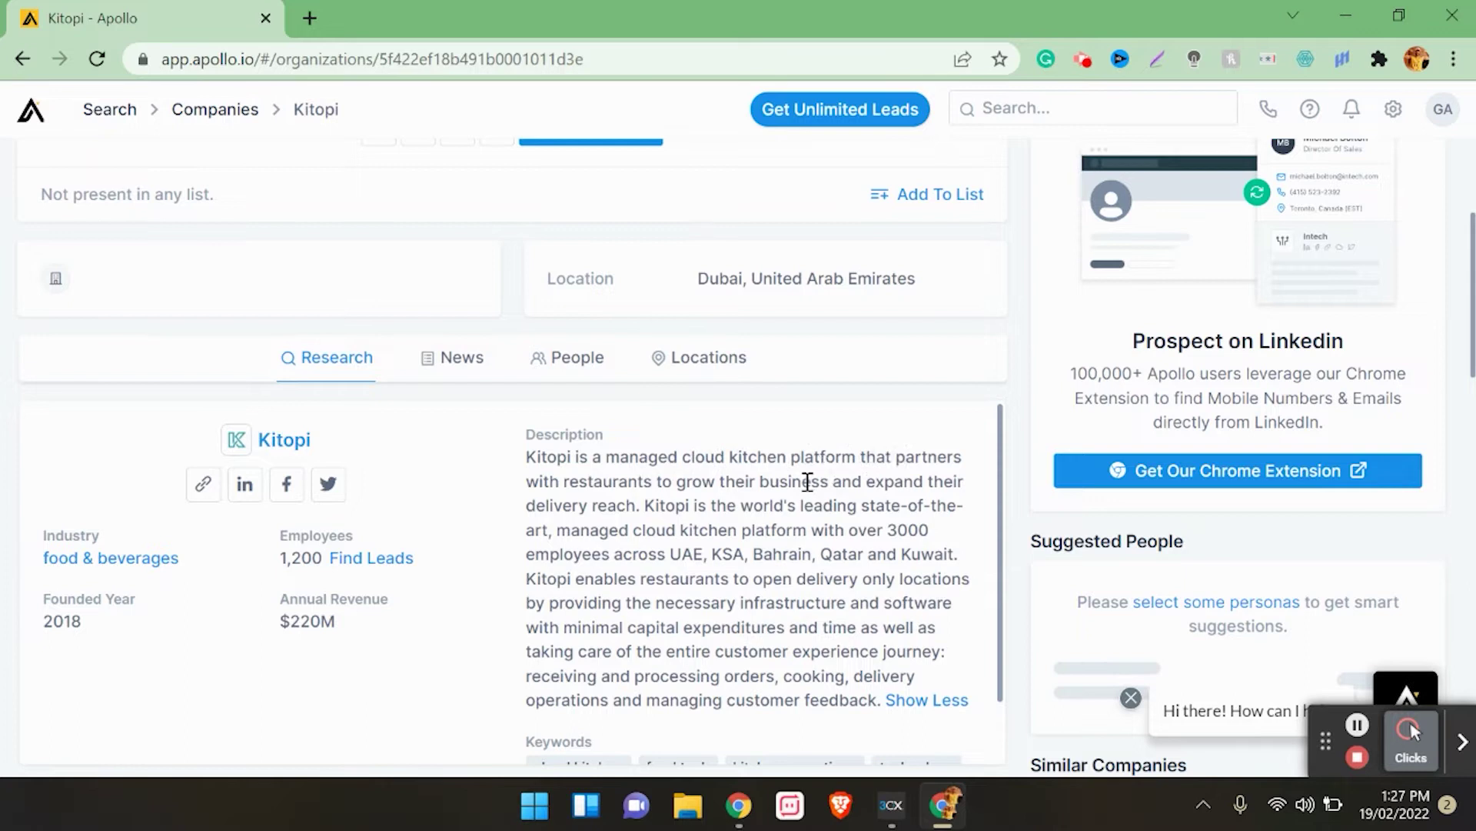
{"action": "scroll", "coordinate": [807, 482], "scroll_direction": "down", "scroll_amount": 1}
{"action": "scroll", "coordinate": [769, 517], "scroll_direction": "up", "scroll_amount": 1}
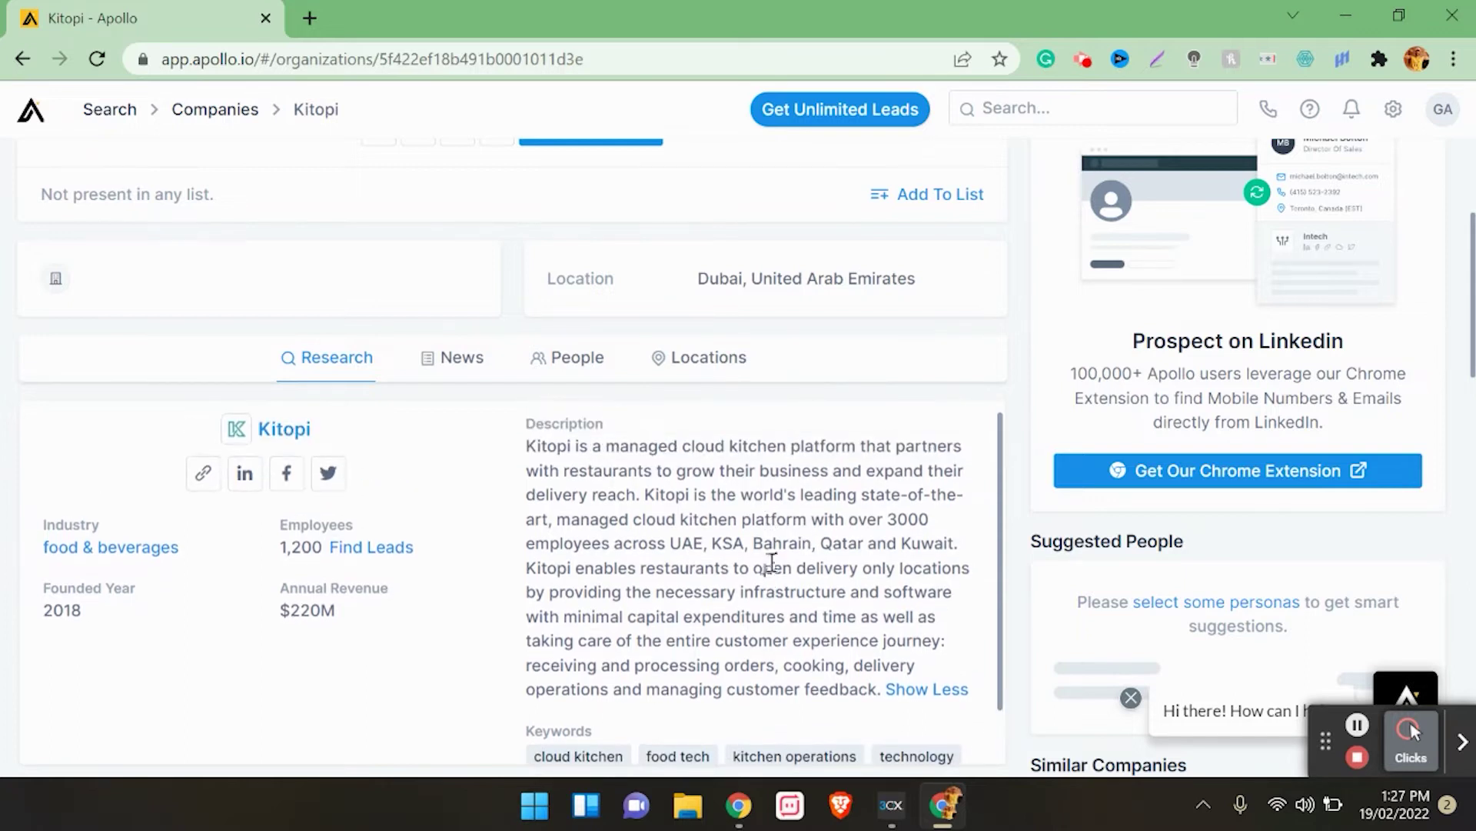
{"action": "scroll", "coordinate": [770, 562], "scroll_direction": "down", "scroll_amount": 1}
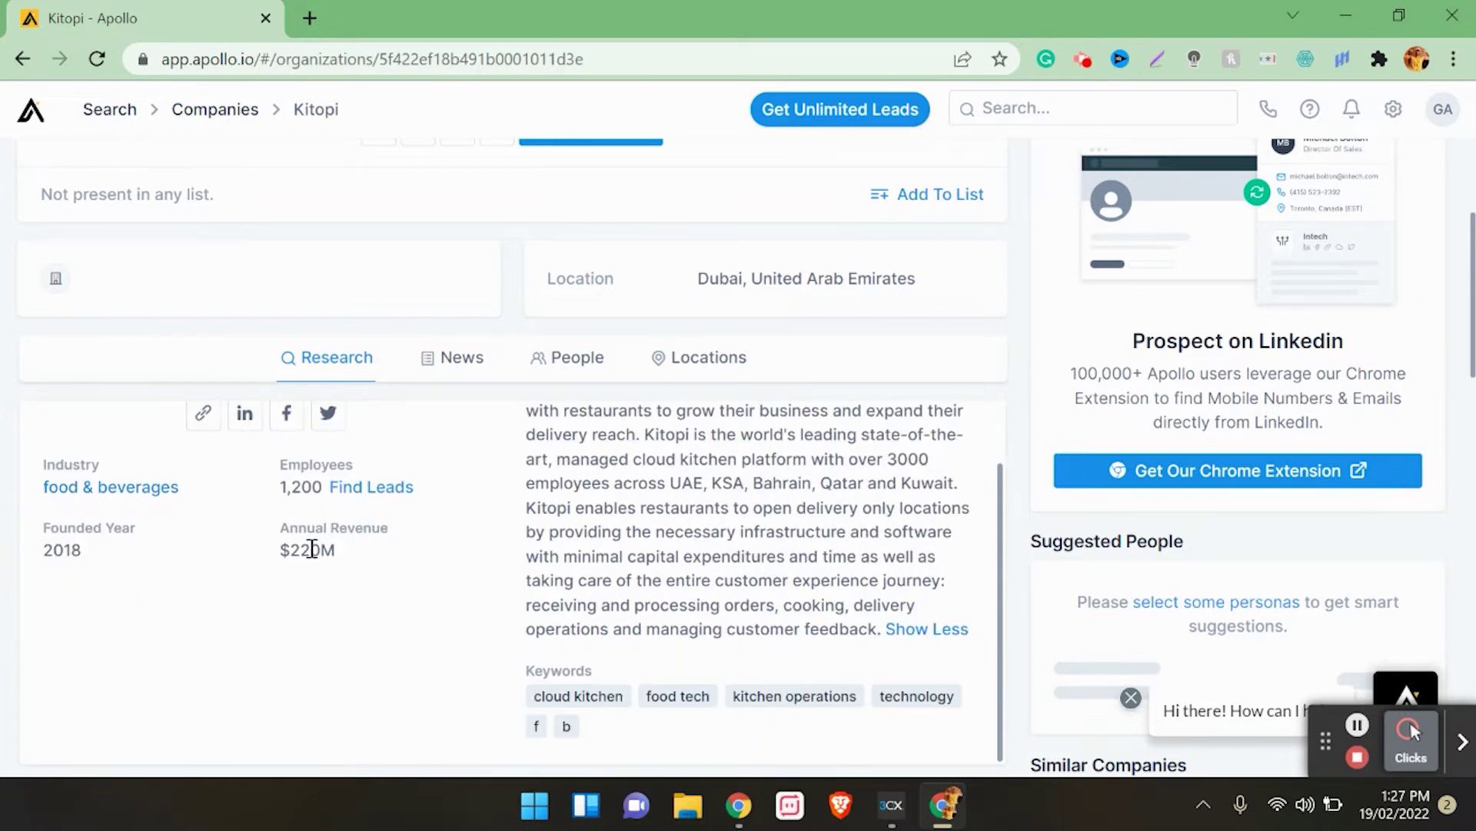
{"action": "left_click_drag", "start_coordinate": [344, 557], "coordinate": [279, 560]}
{"action": "double_click", "coordinate": [62, 549]}
Step: Review Kitopi's technologies (highlighting Gmail), funding rounds and employee metrics, then return to the top
{"action": "scroll", "coordinate": [713, 520], "scroll_direction": "down", "scroll_amount": 5}
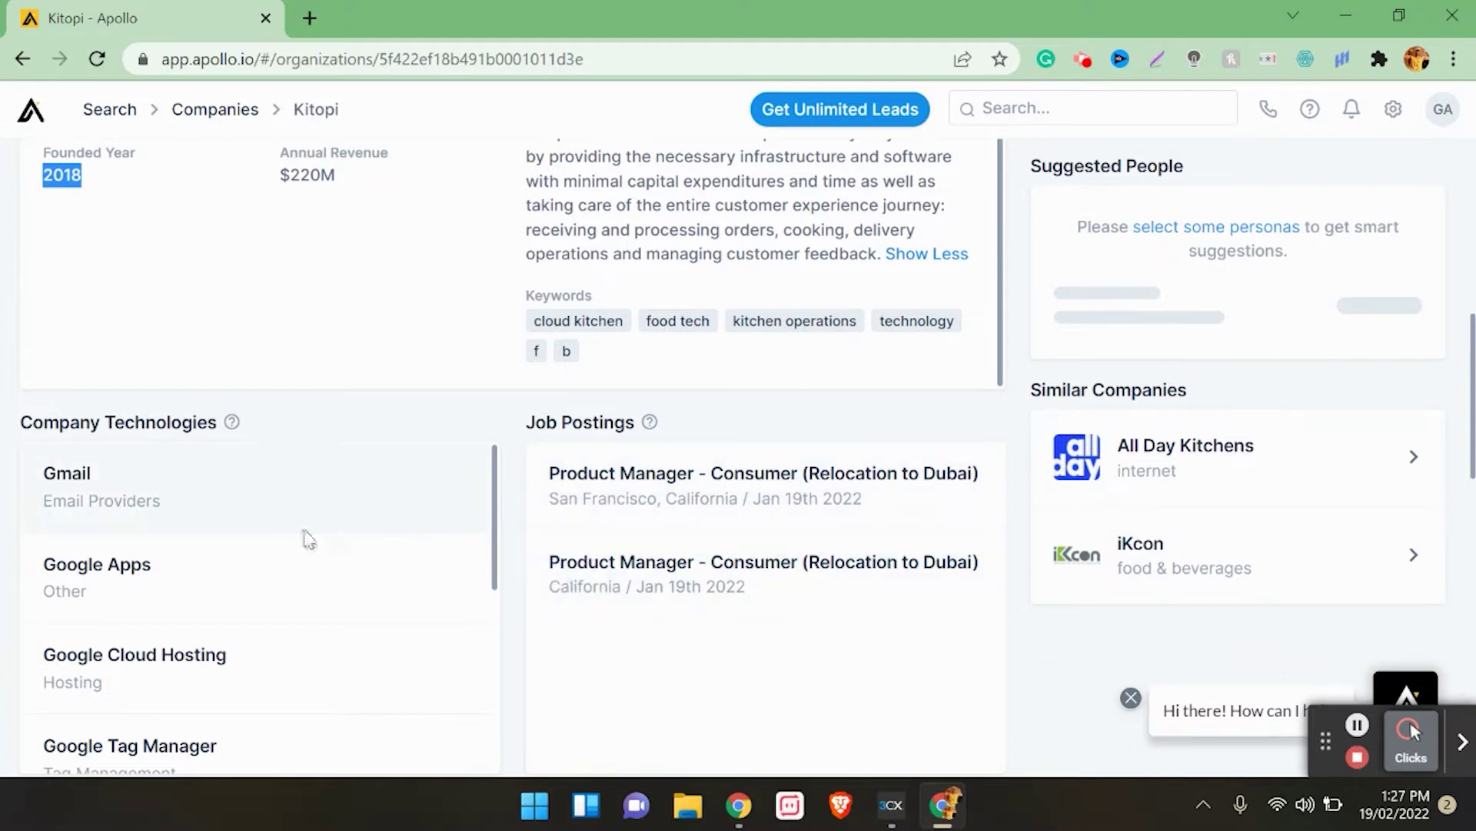
{"action": "scroll", "coordinate": [306, 537], "scroll_direction": "down", "scroll_amount": 2}
{"action": "scroll", "coordinate": [282, 706], "scroll_direction": "up", "scroll_amount": 2}
{"action": "left_click_drag", "start_coordinate": [160, 502], "coordinate": [81, 500]}
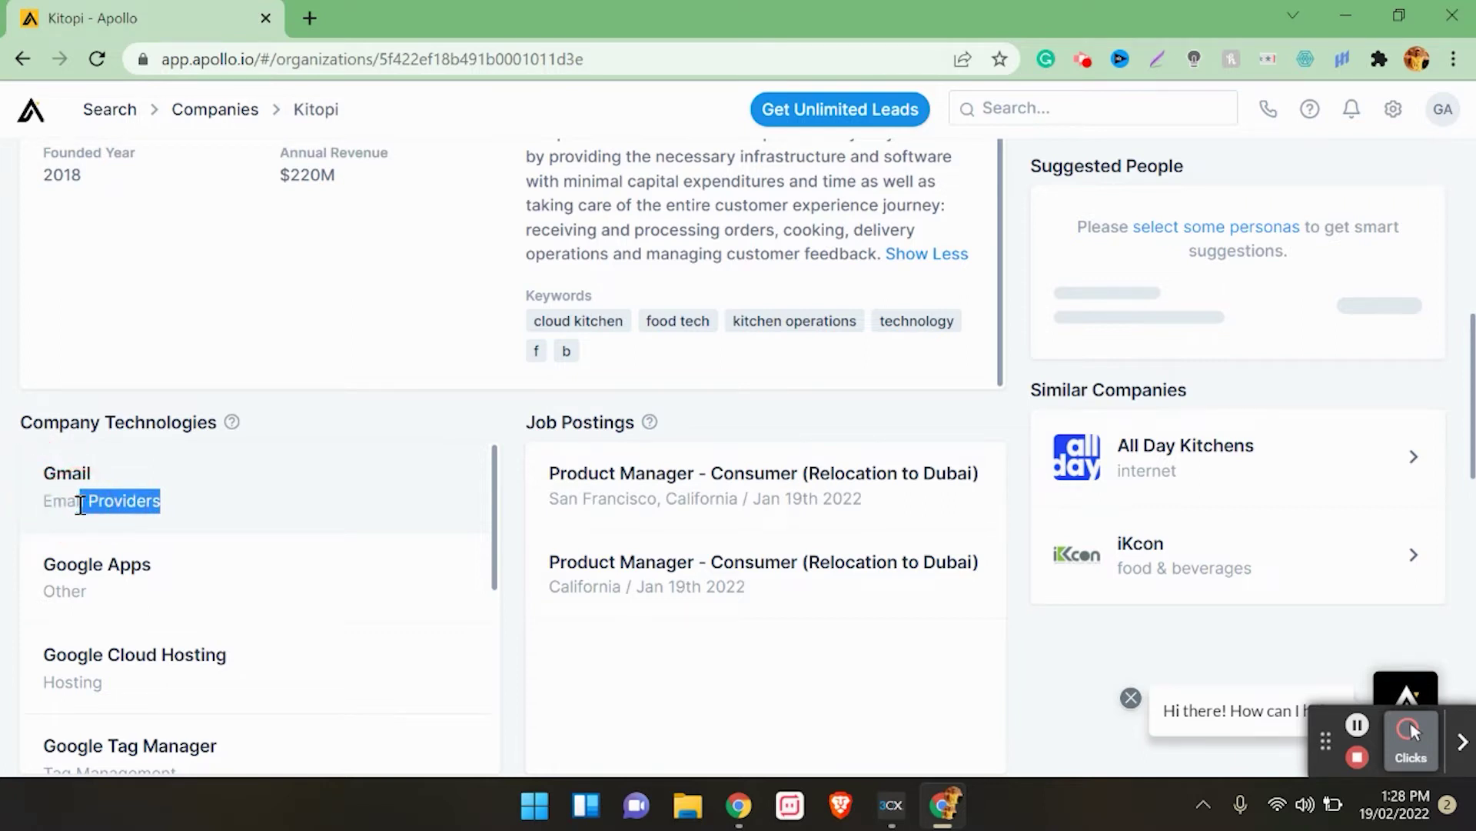
{"action": "scroll", "coordinate": [500, 660], "scroll_direction": "down", "scroll_amount": 4}
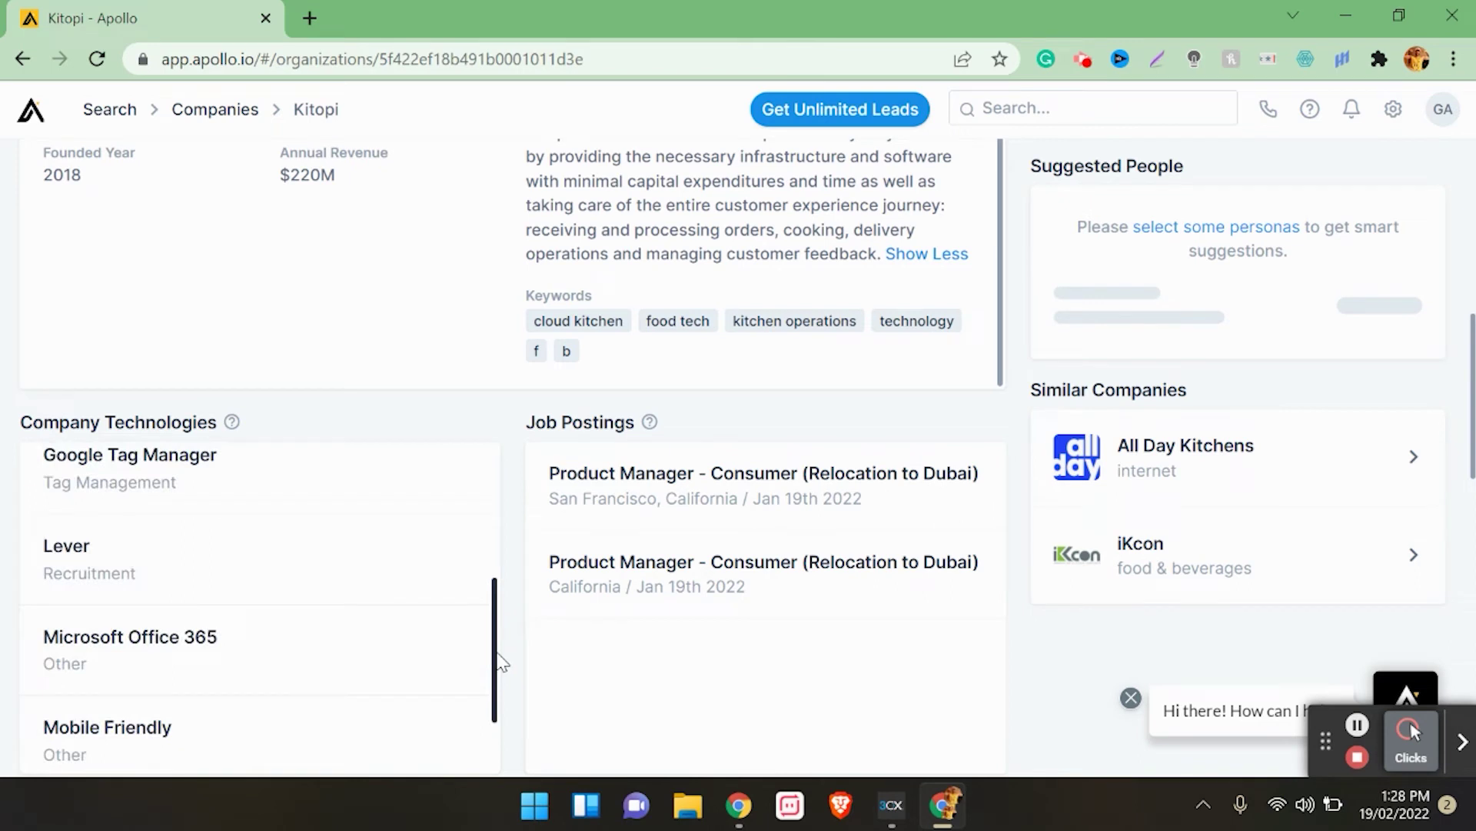
{"action": "scroll", "coordinate": [511, 659], "scroll_direction": "down", "scroll_amount": 3}
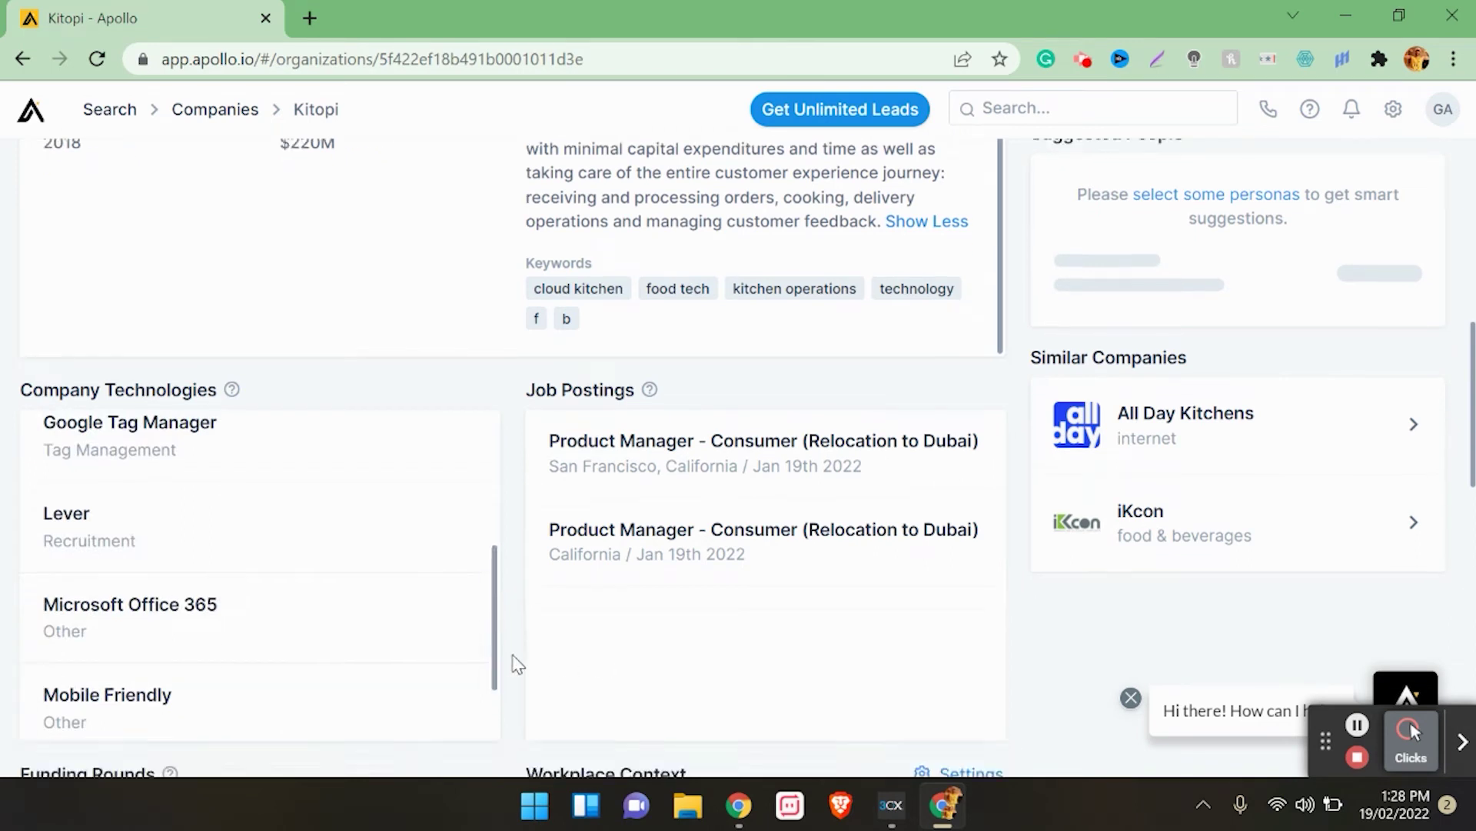
{"action": "scroll", "coordinate": [515, 663], "scroll_direction": "down", "scroll_amount": 2}
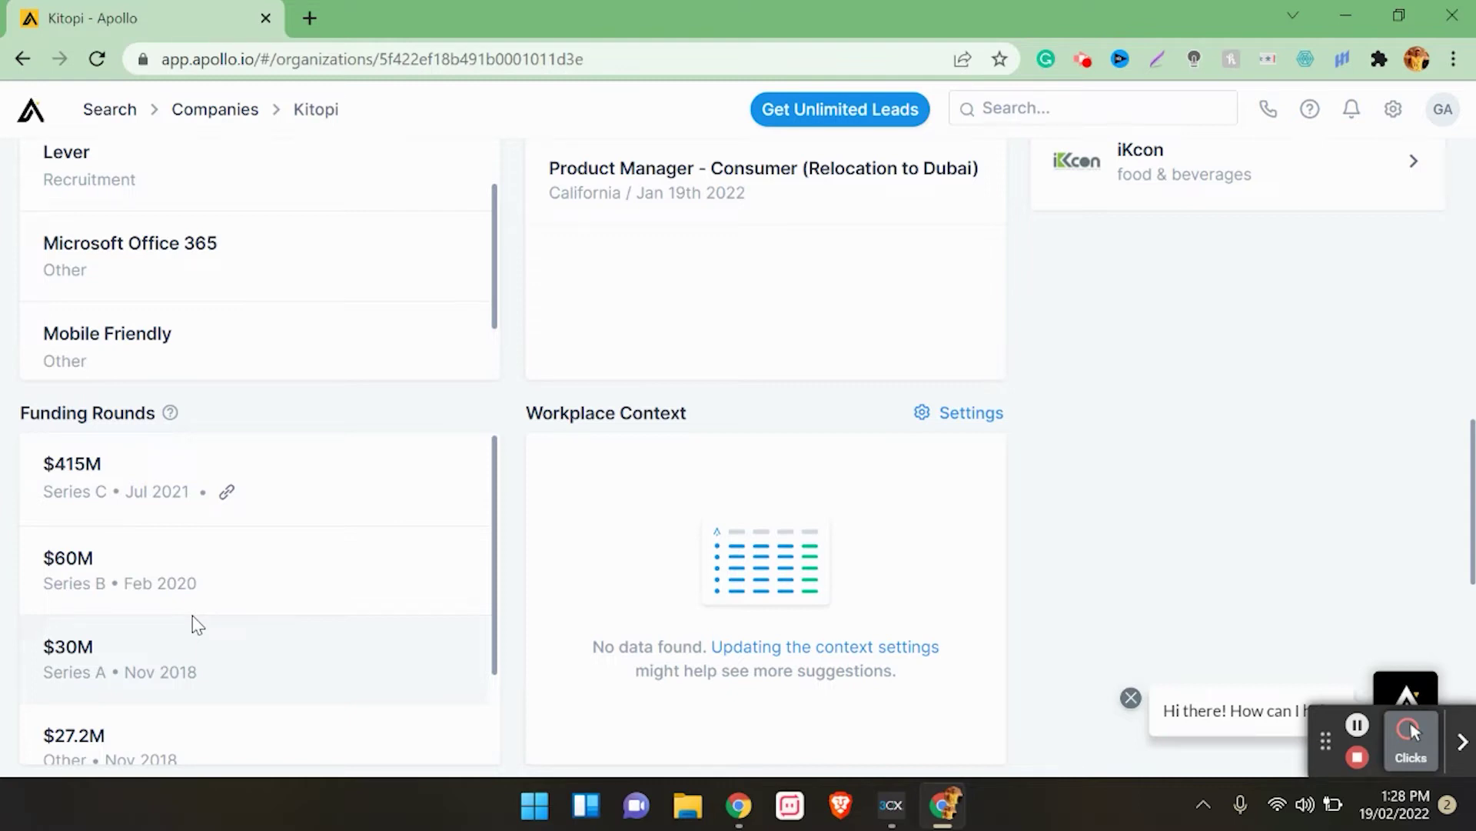
{"action": "scroll", "coordinate": [197, 625], "scroll_direction": "down", "scroll_amount": 1}
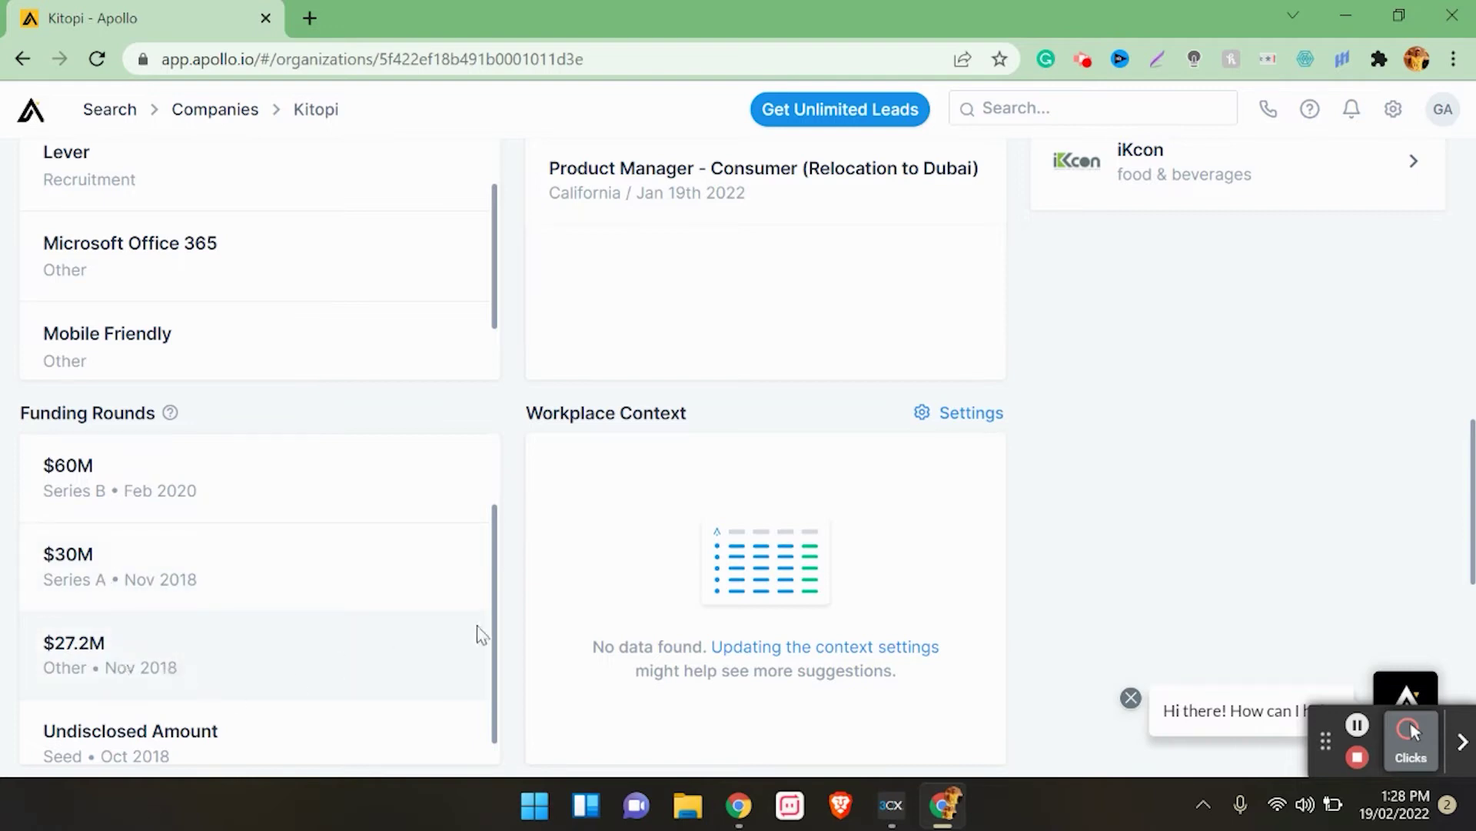
{"action": "scroll", "coordinate": [494, 619], "scroll_direction": "down", "scroll_amount": 1}
{"action": "scroll", "coordinate": [1146, 555], "scroll_direction": "down", "scroll_amount": 7}
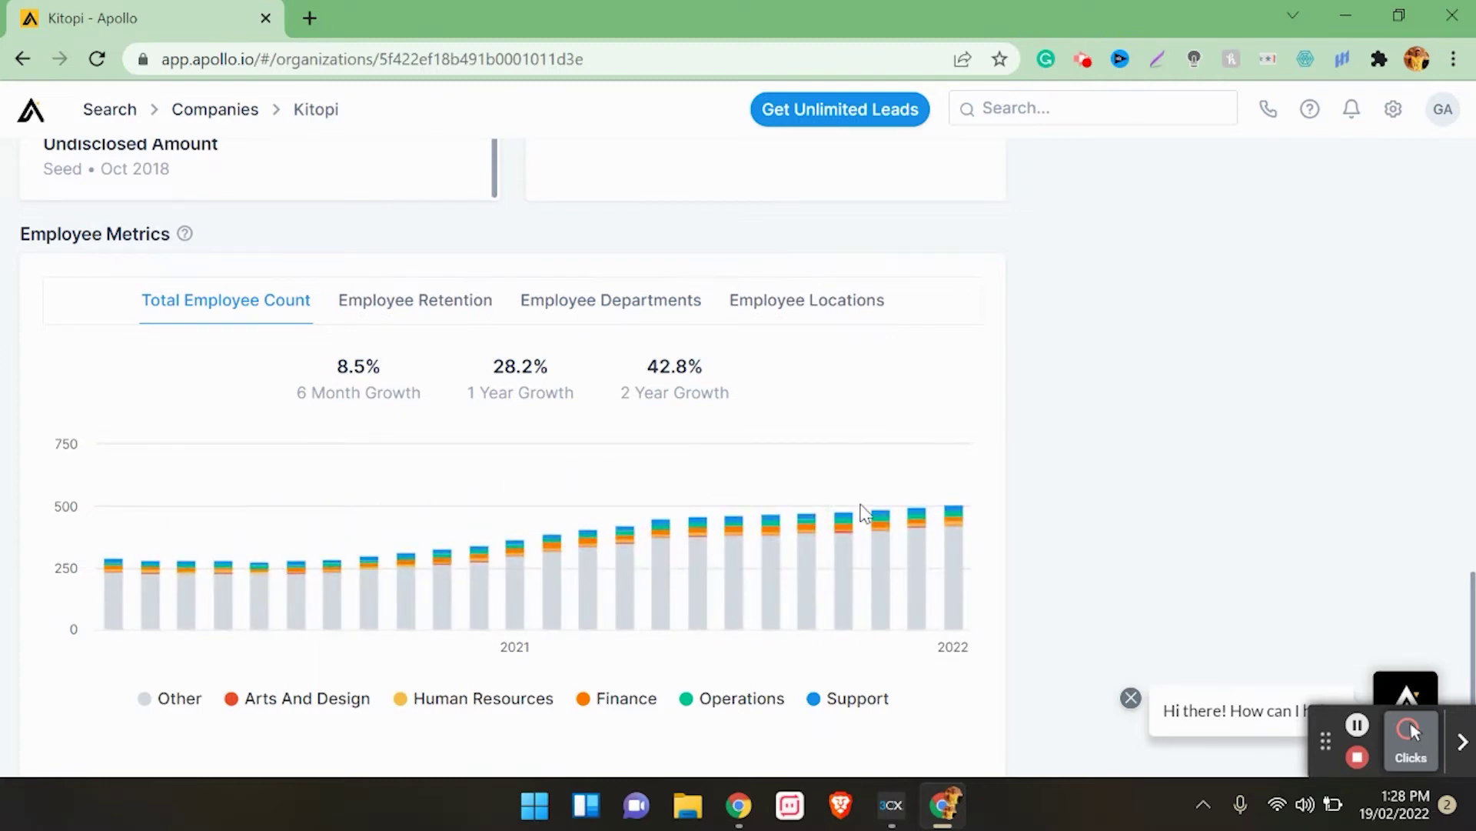
{"action": "scroll", "coordinate": [865, 513], "scroll_direction": "up", "scroll_amount": 6}
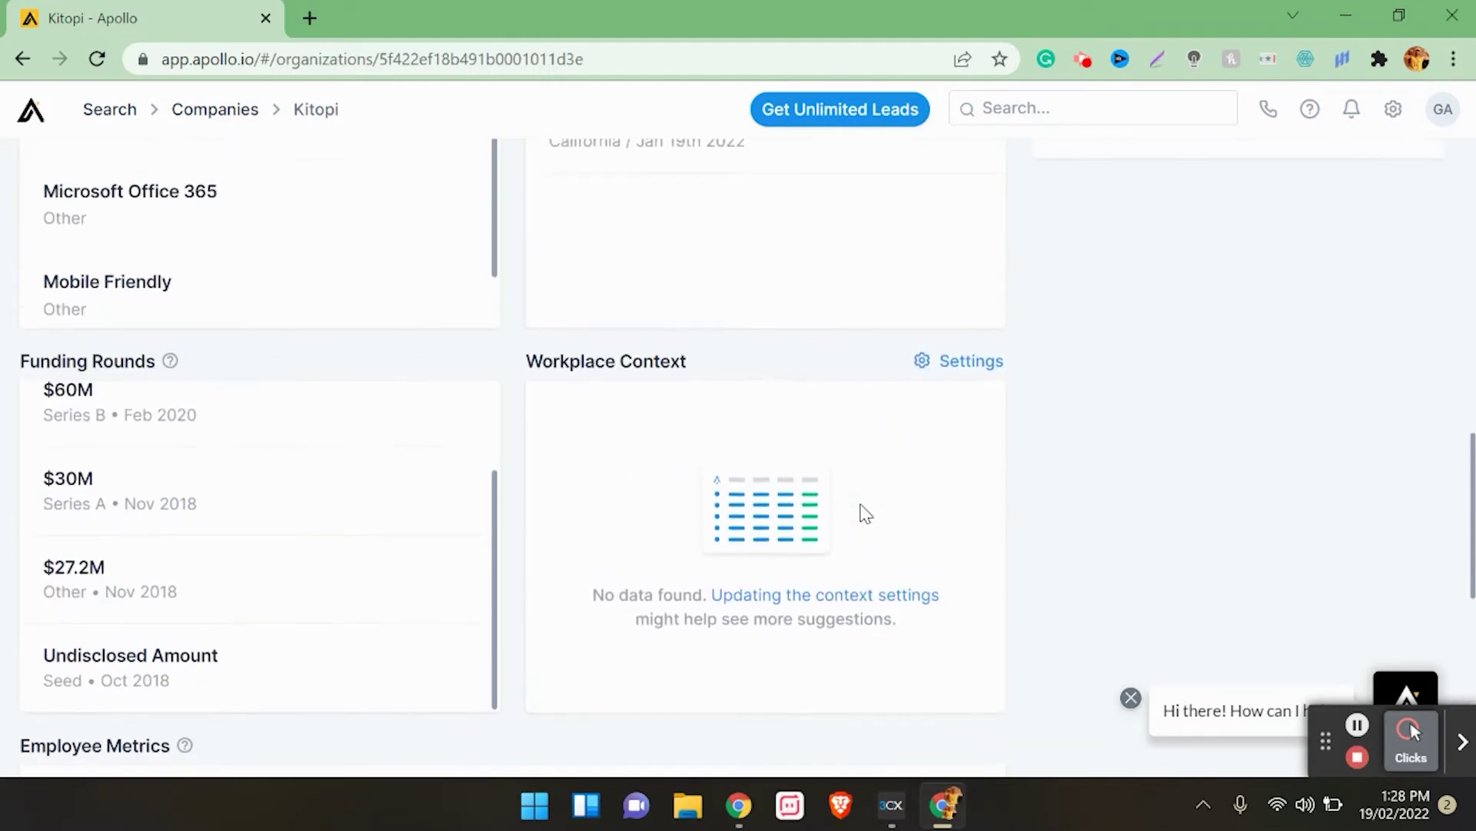
{"action": "scroll", "coordinate": [866, 513], "scroll_direction": "up", "scroll_amount": 12}
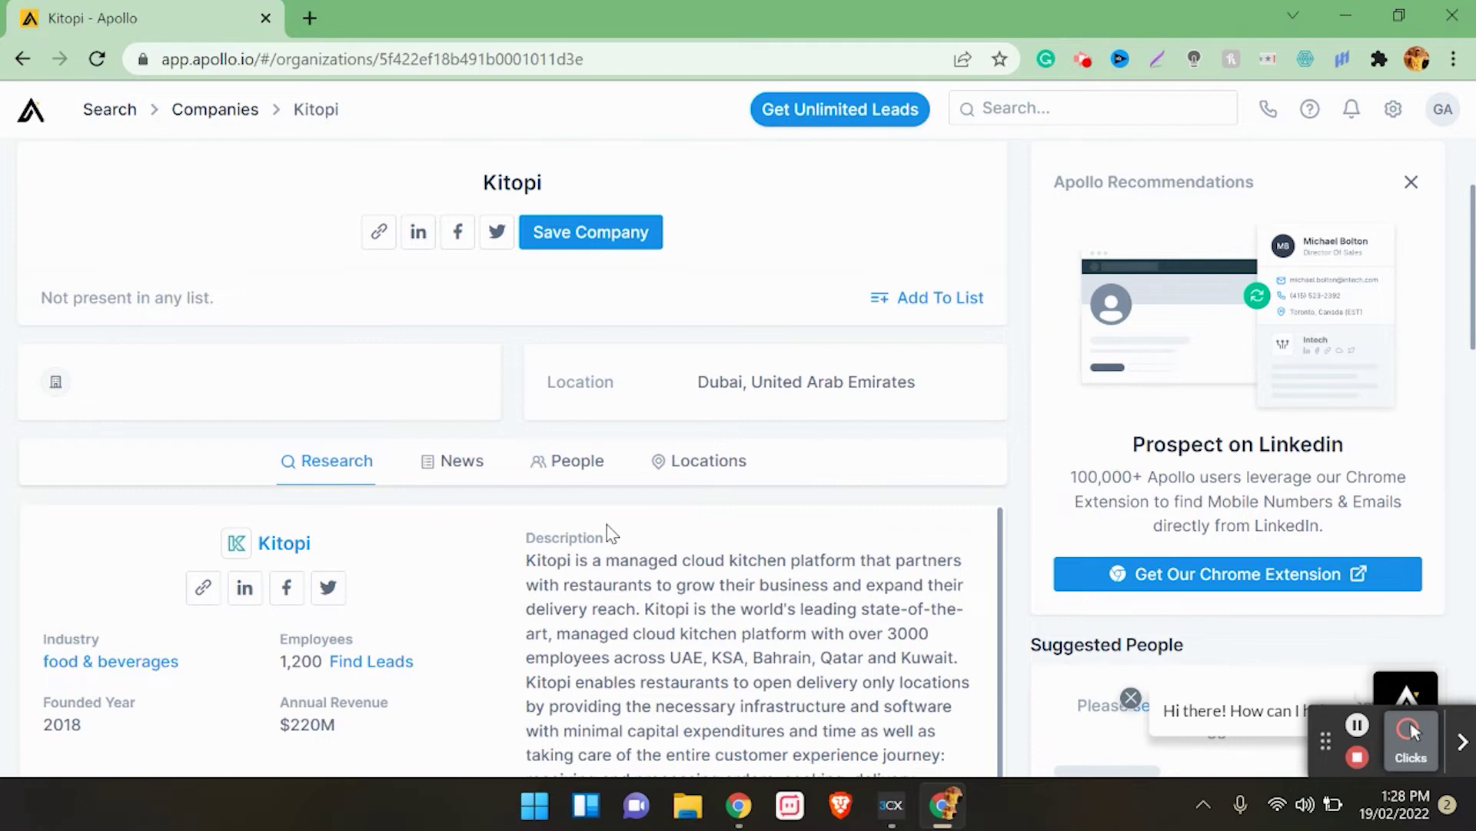
Step: Open Kitopi's own website and LinkedIn company page in new tabs from the Research panel
{"action": "scroll", "coordinate": [588, 558], "scroll_direction": "down", "scroll_amount": 1}
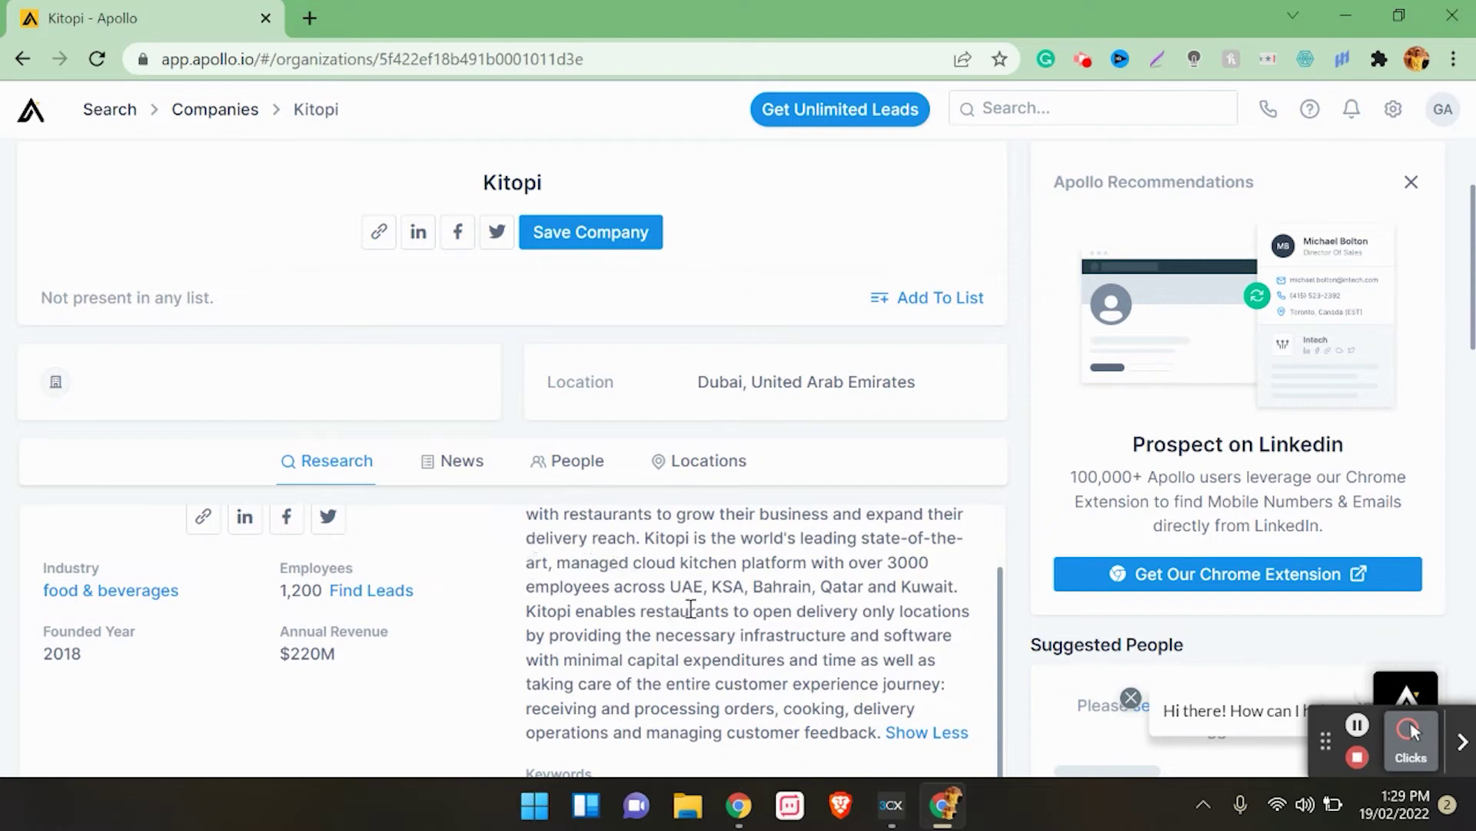
{"action": "scroll", "coordinate": [744, 607], "scroll_direction": "down", "scroll_amount": 2}
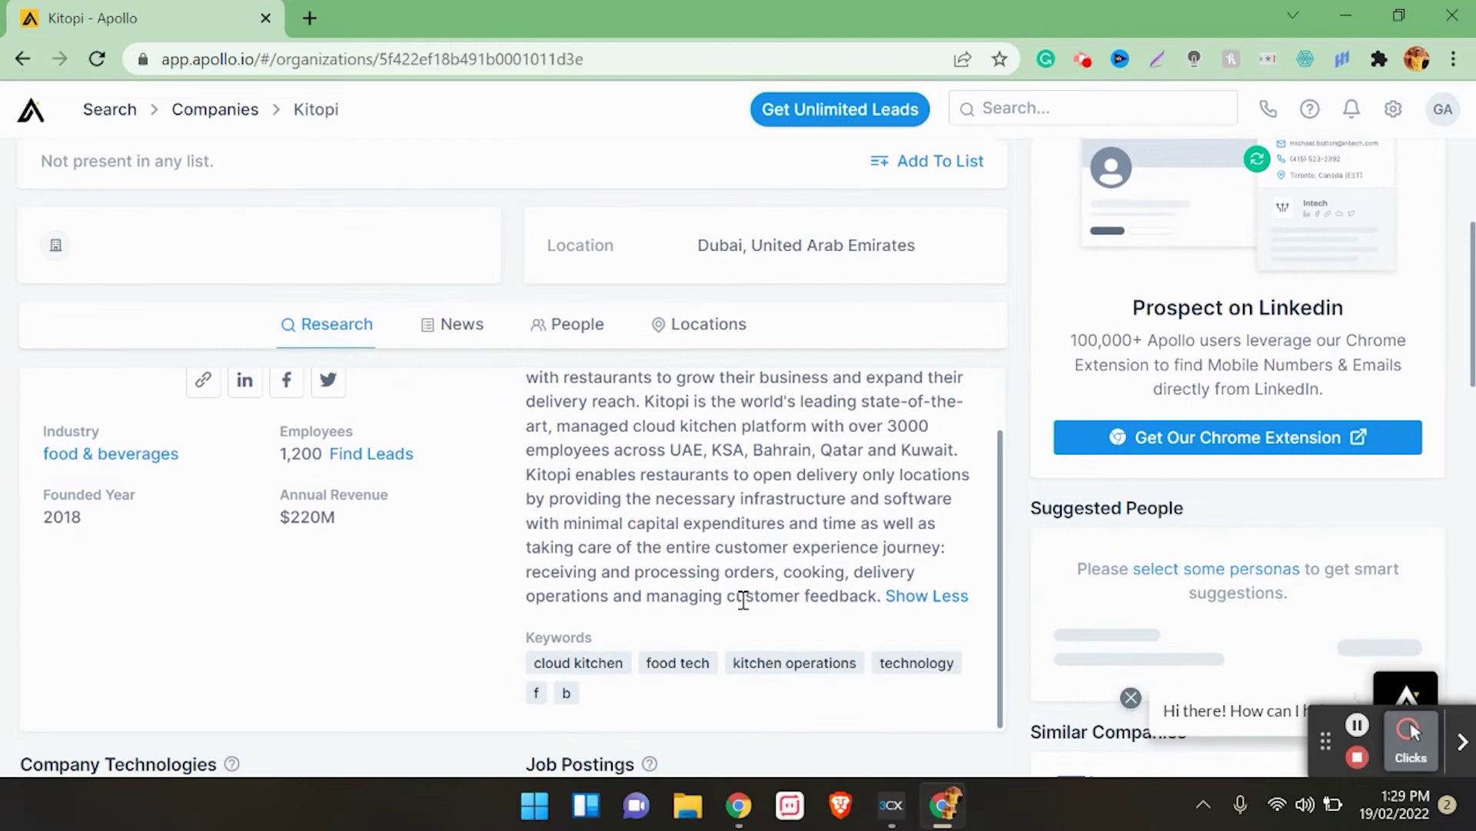
{"action": "scroll", "coordinate": [744, 600], "scroll_direction": "up", "scroll_amount": 1}
{"action": "scroll", "coordinate": [744, 600], "scroll_direction": "up", "scroll_amount": 2}
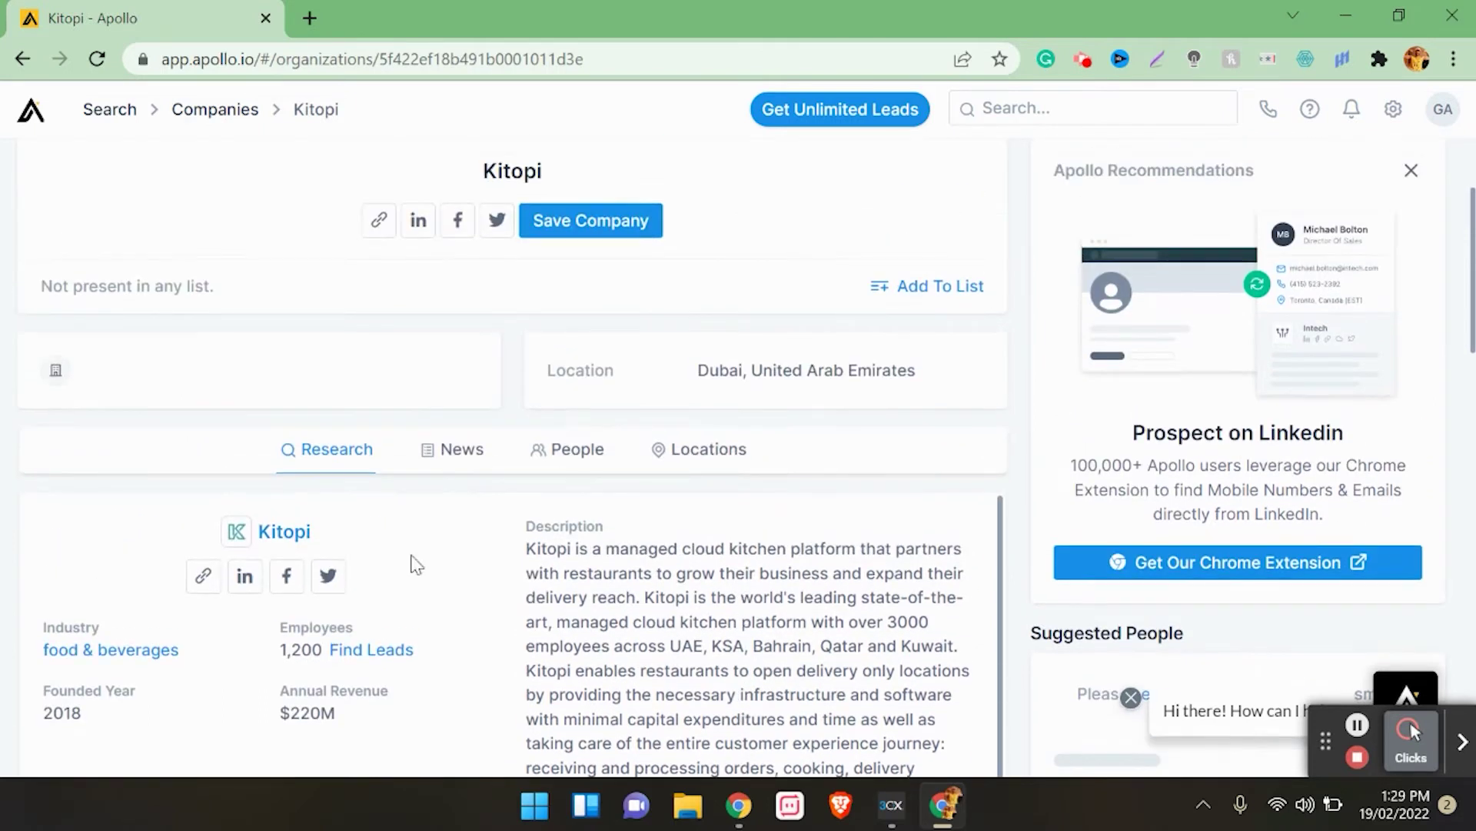
{"action": "left_click", "coordinate": [203, 579]}
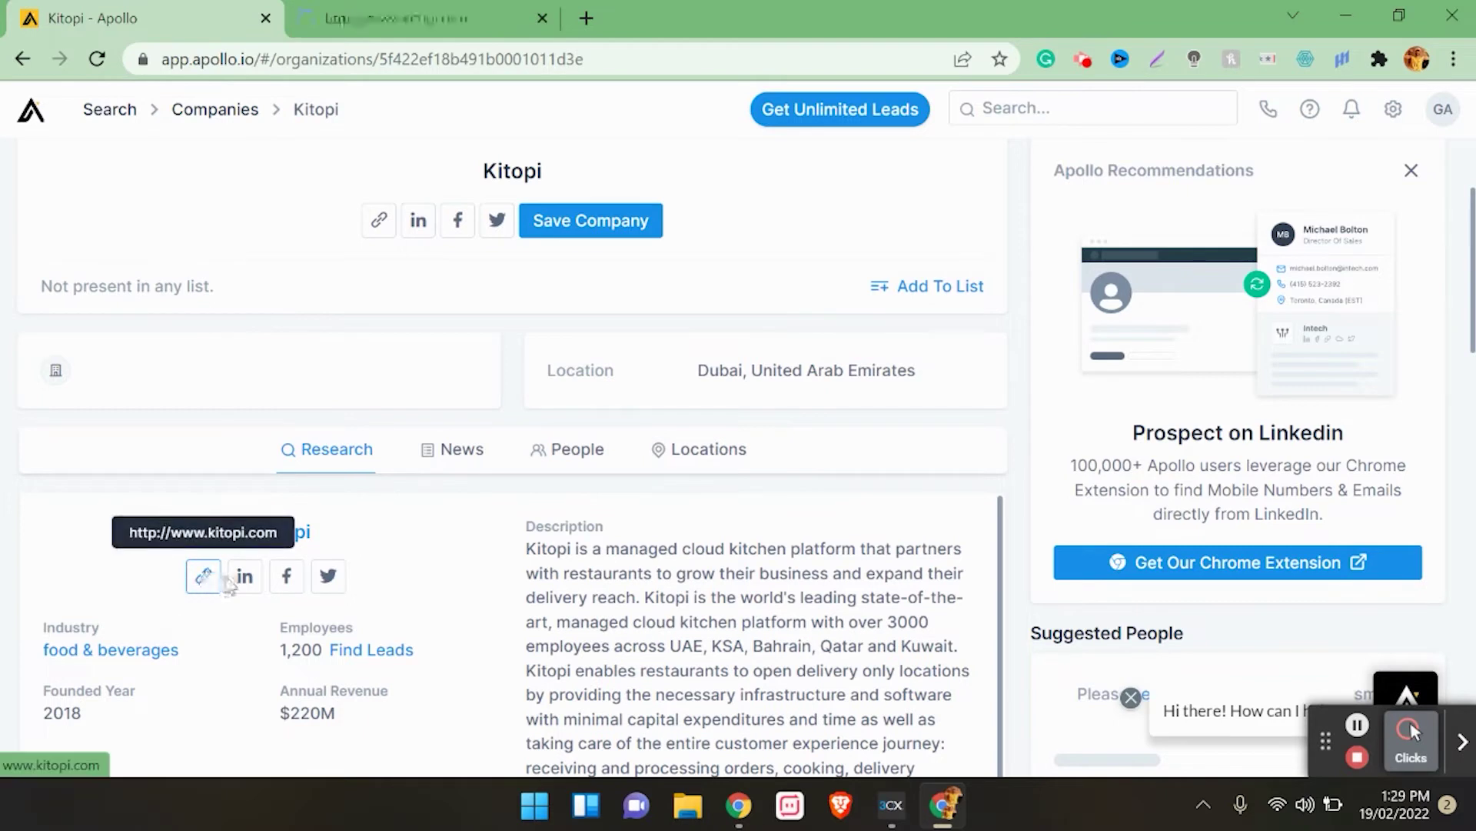
{"action": "left_click", "coordinate": [245, 577]}
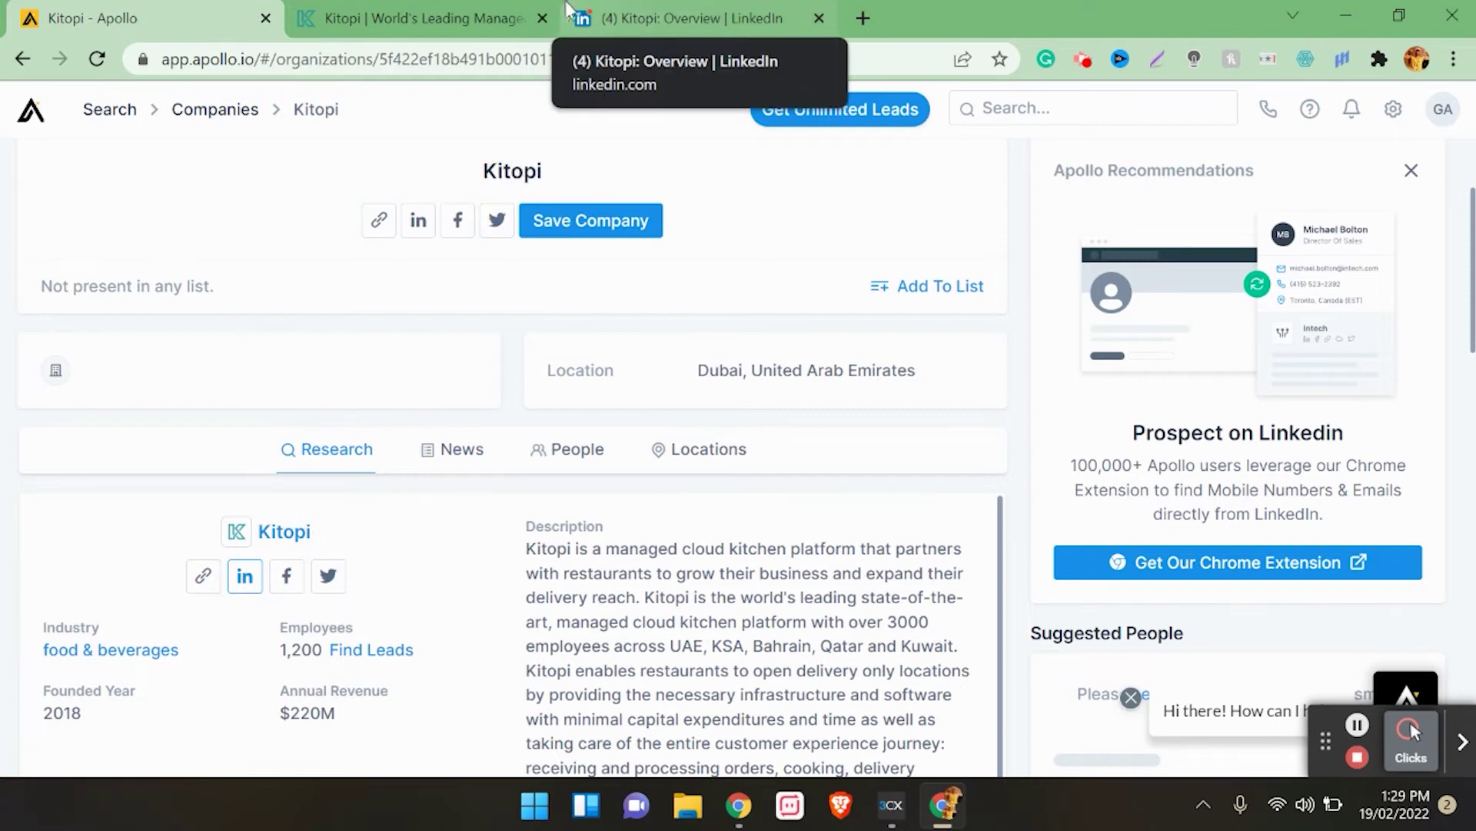
Step: Follow Kitopi on LinkedIn and browse its company page
{"action": "left_click", "coordinate": [646, 9]}
{"action": "scroll", "coordinate": [287, 393], "scroll_direction": "down", "scroll_amount": 1}
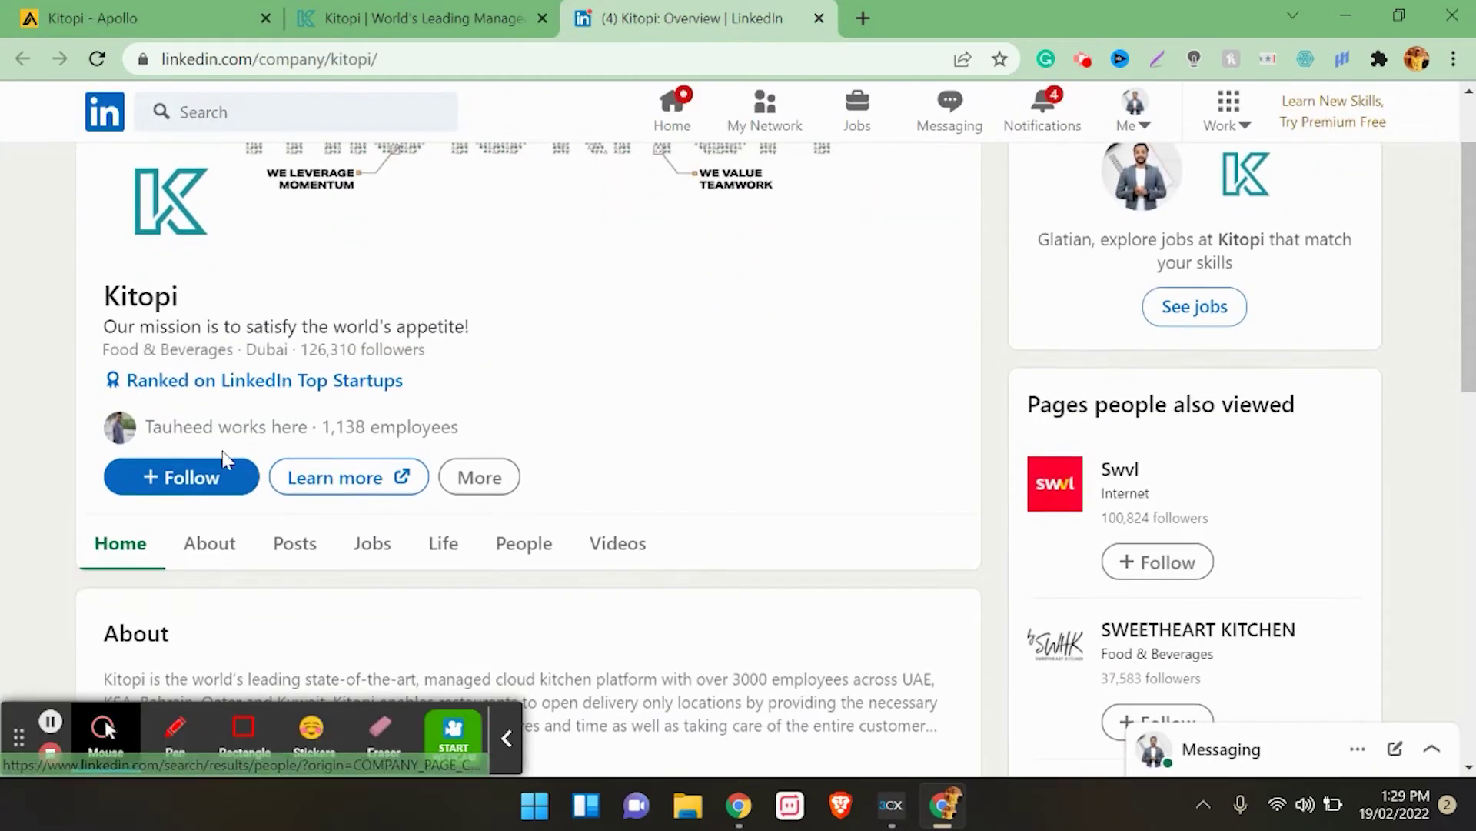
{"action": "left_click", "coordinate": [183, 481]}
{"action": "scroll", "coordinate": [289, 484], "scroll_direction": "down", "scroll_amount": 2}
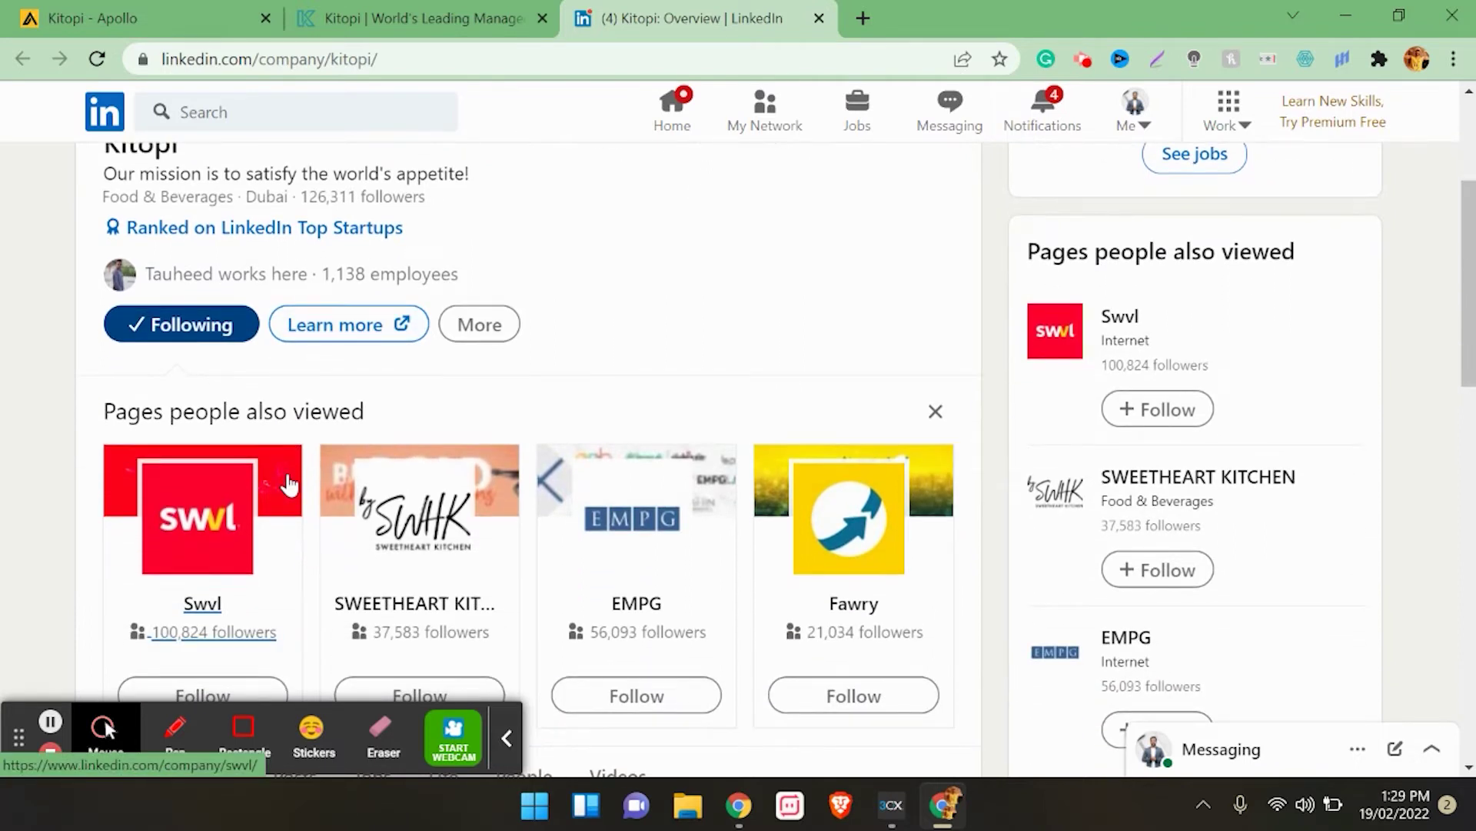
{"action": "scroll", "coordinate": [323, 637], "scroll_direction": "down", "scroll_amount": 2}
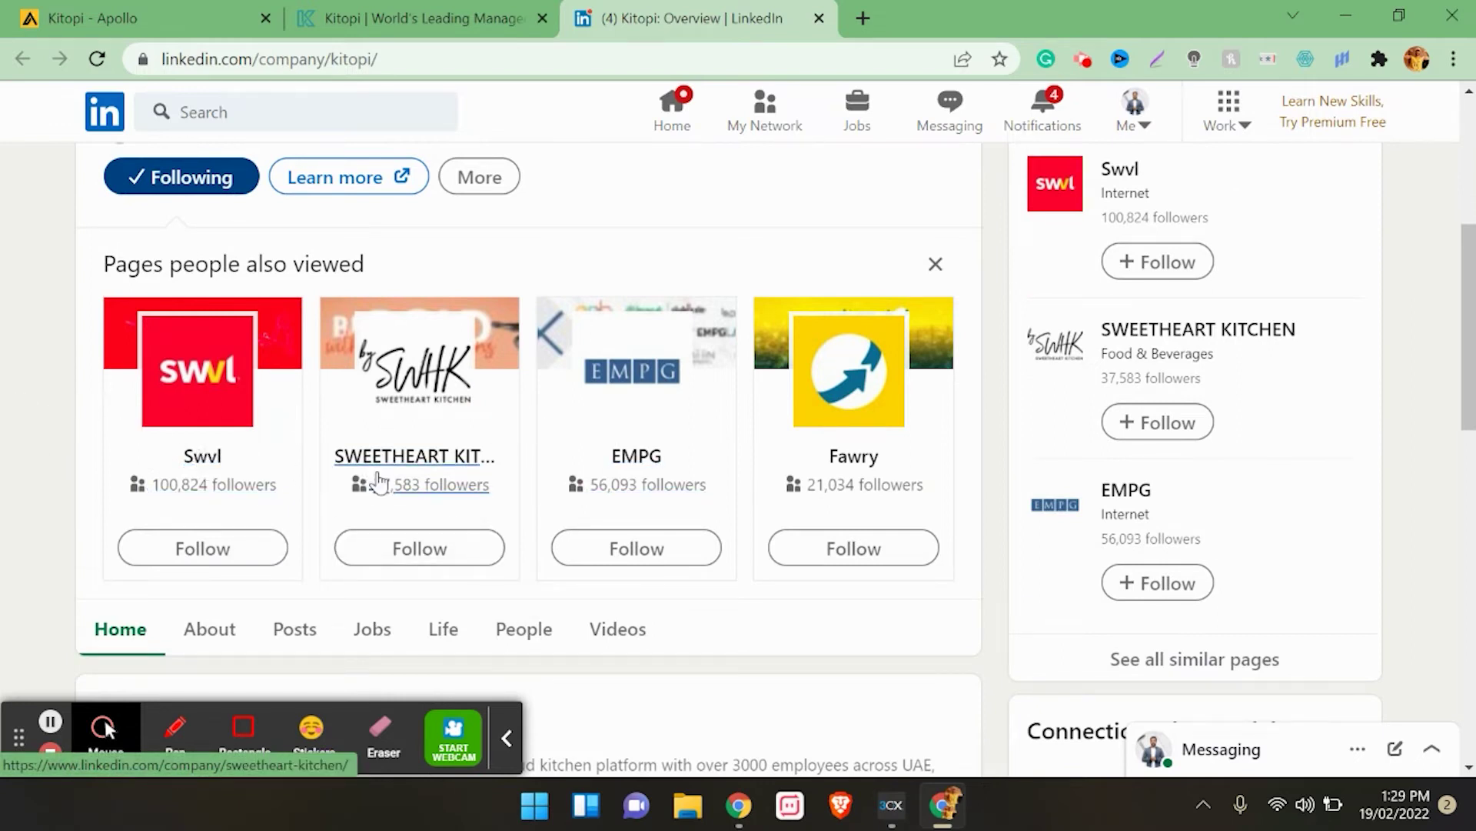
{"action": "scroll", "coordinate": [524, 382], "scroll_direction": "down", "scroll_amount": 3}
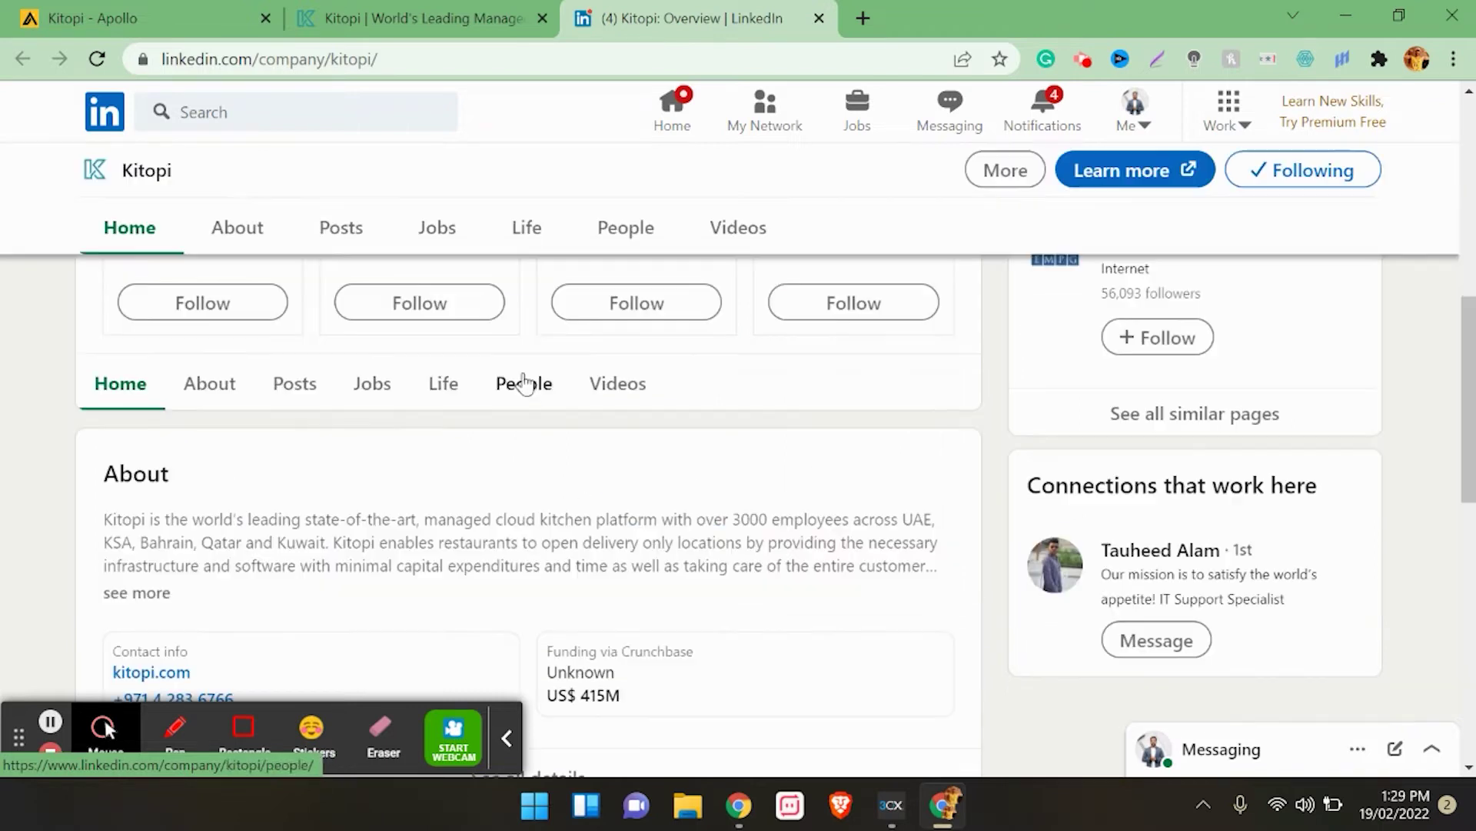
{"action": "scroll", "coordinate": [350, 392], "scroll_direction": "down", "scroll_amount": 2}
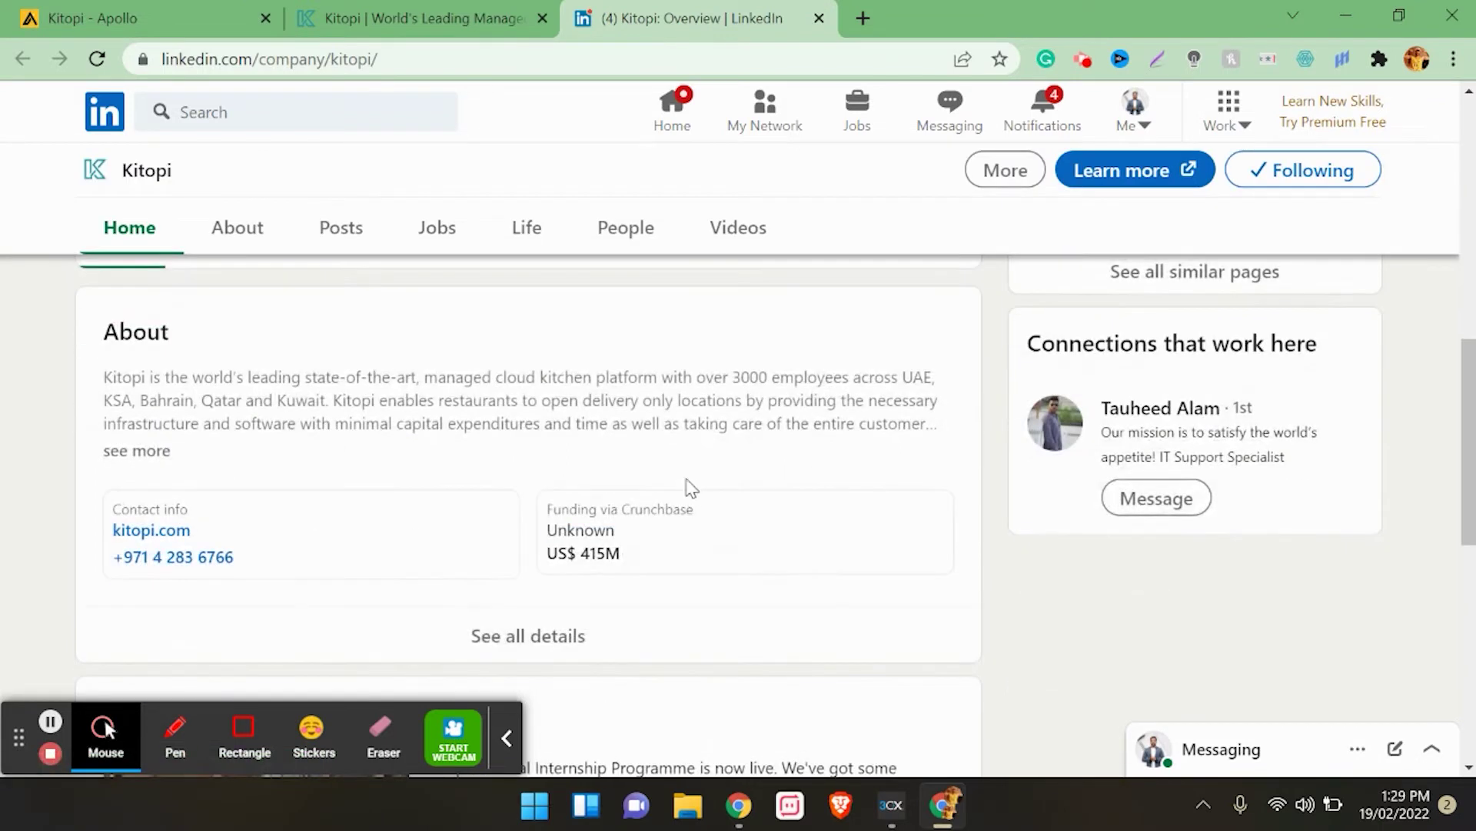
{"action": "scroll", "coordinate": [596, 556], "scroll_direction": "up", "scroll_amount": 2}
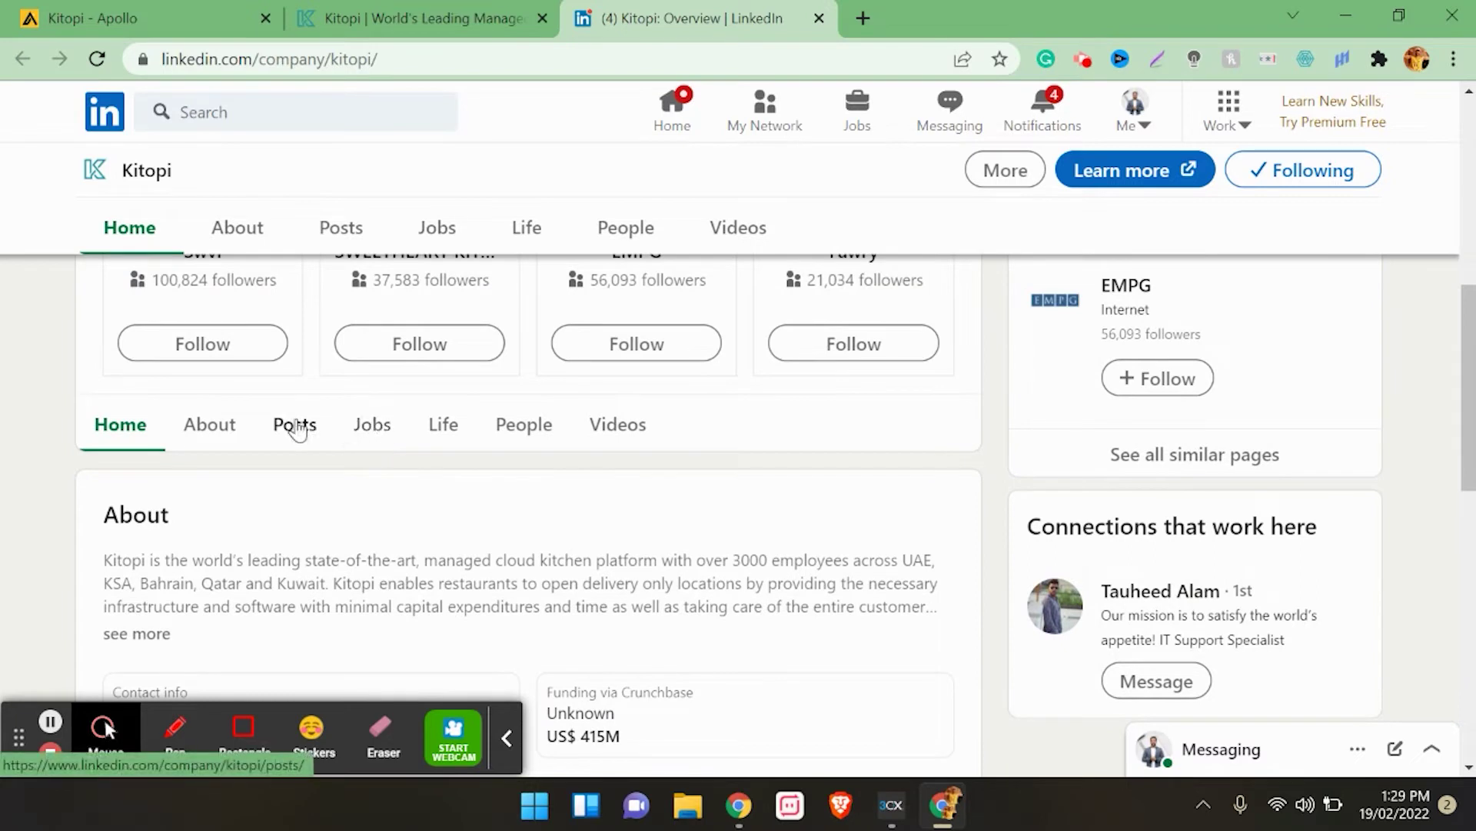
Step: Open Kitopi's LinkedIn Jobs page, noting its 131 openings, and glance at the website and Apollo tabs
{"action": "left_click", "coordinate": [373, 427]}
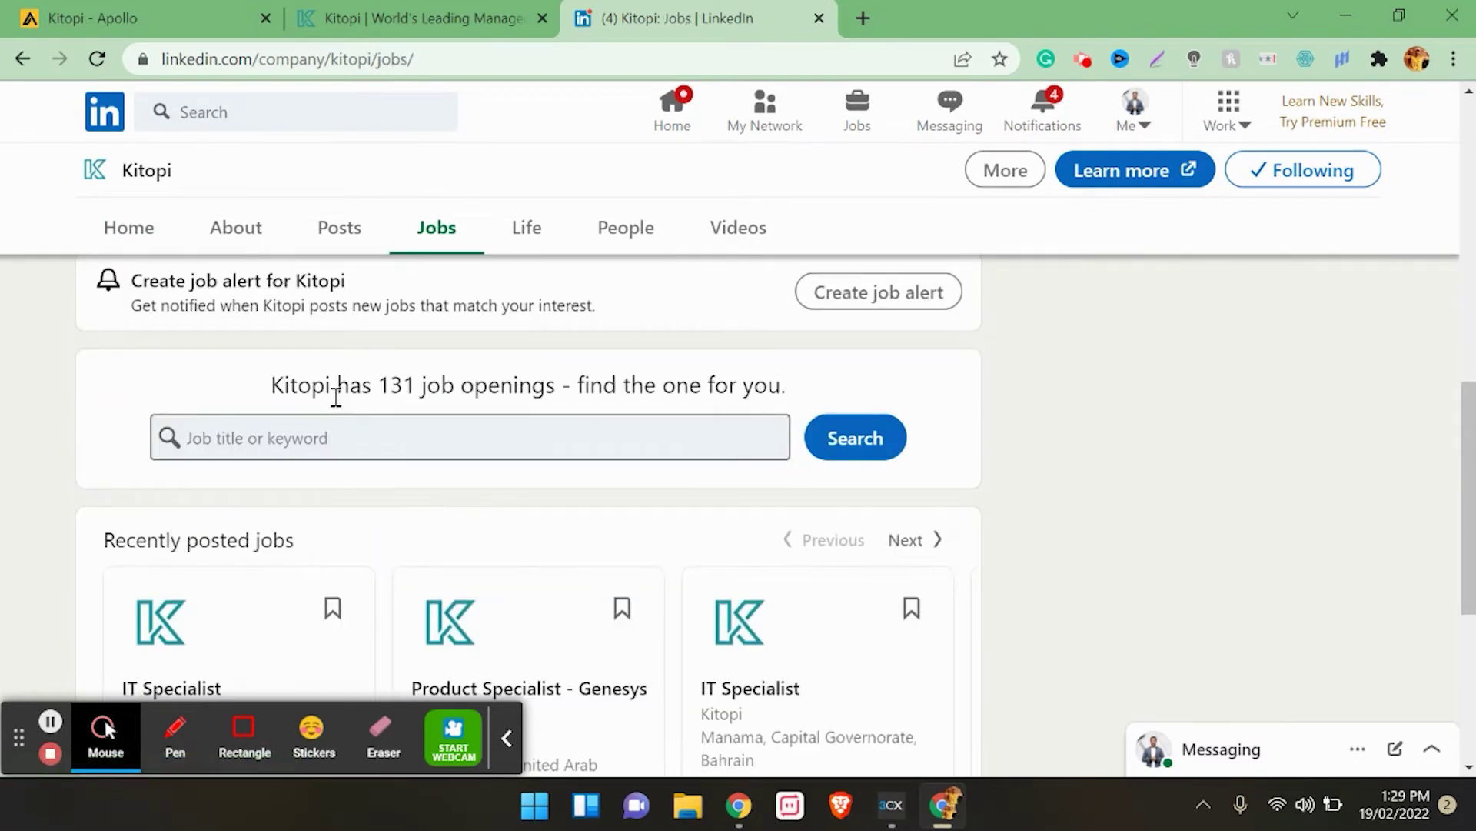
{"action": "left_click_drag", "start_coordinate": [273, 383], "coordinate": [573, 399]}
{"action": "scroll", "coordinate": [469, 489], "scroll_direction": "down", "scroll_amount": 4}
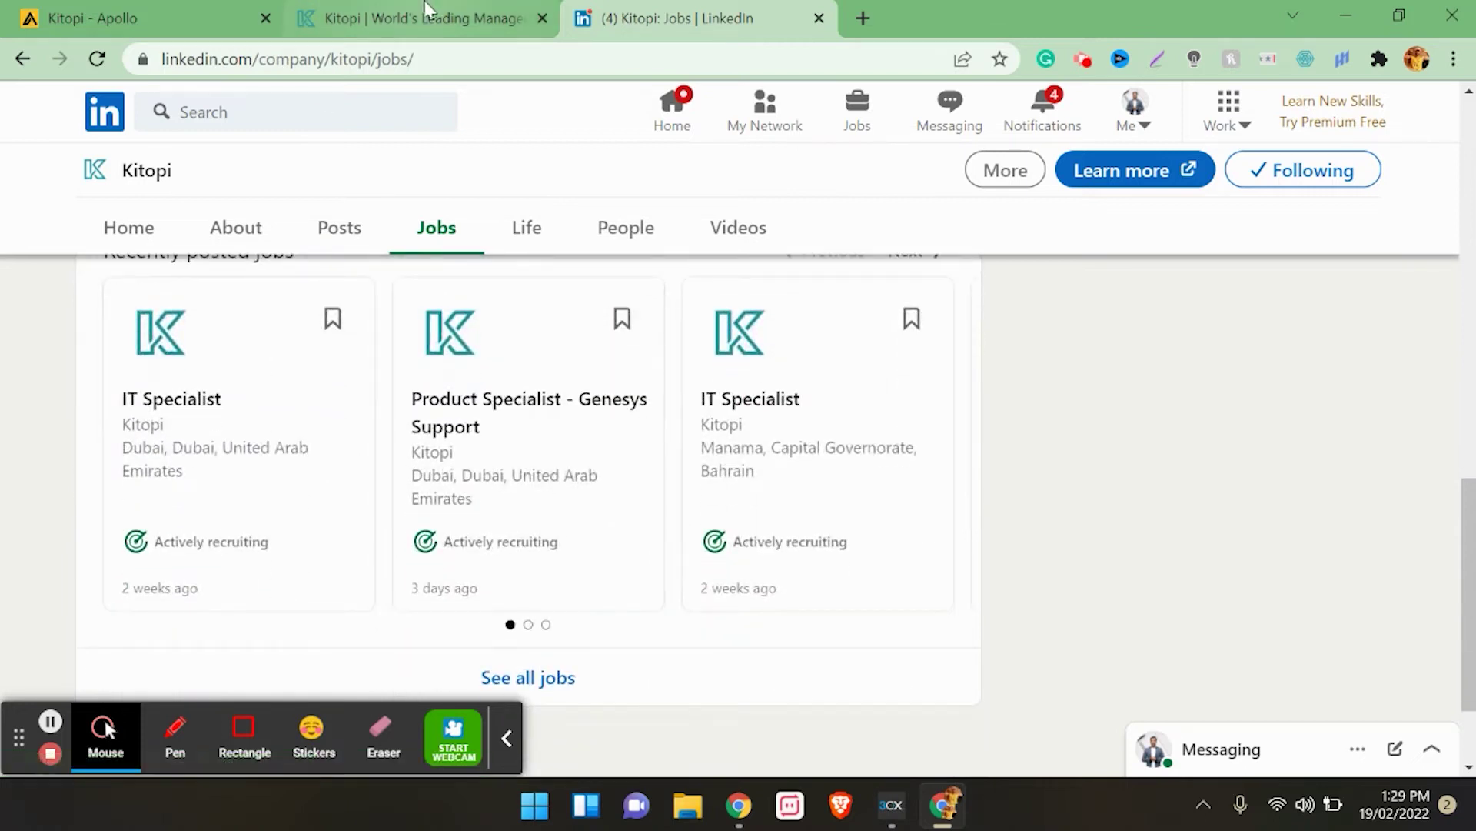
{"action": "left_click", "coordinate": [426, 11]}
{"action": "left_click", "coordinate": [166, 29]}
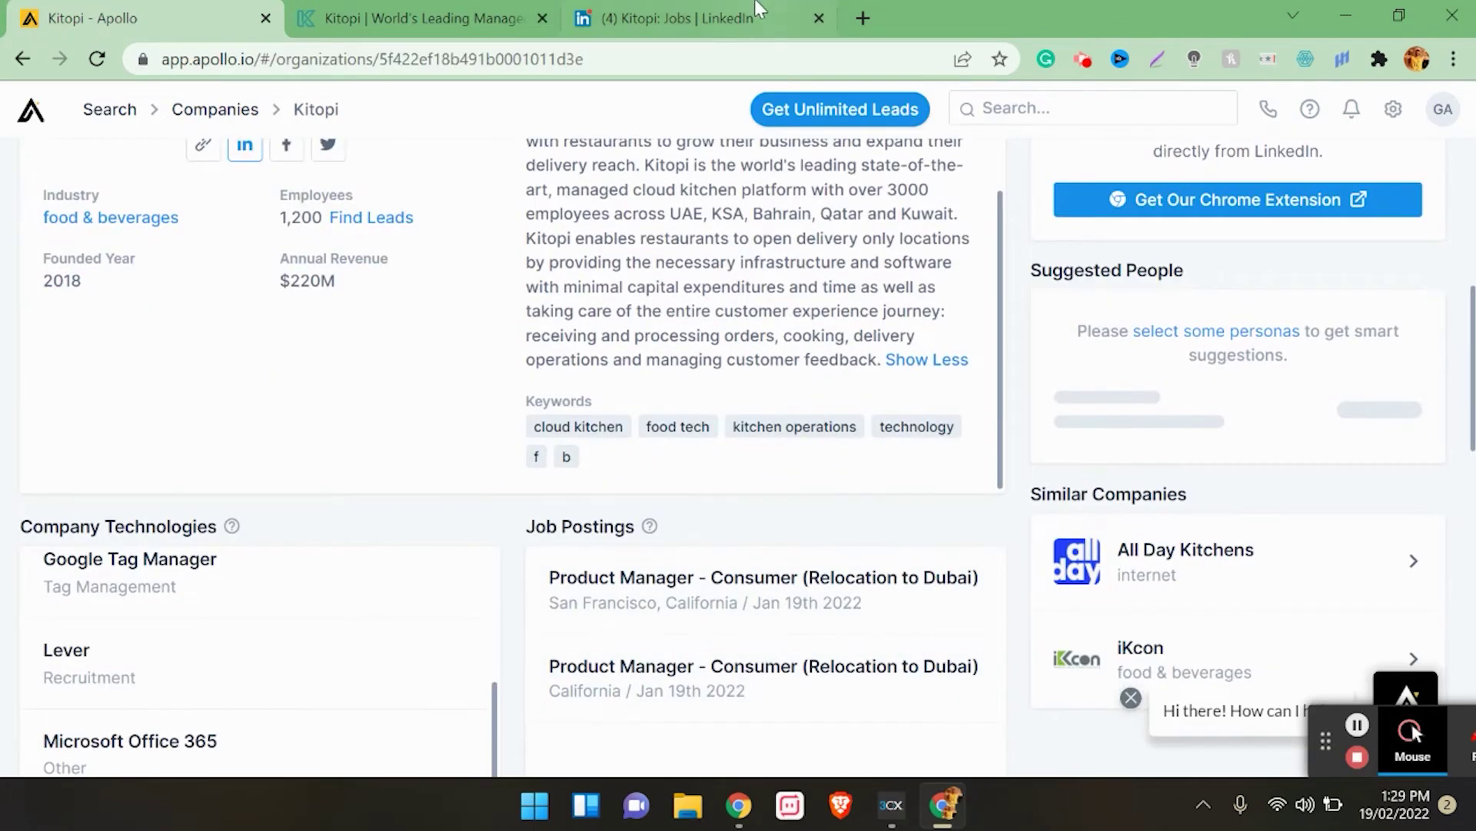
Step: Scroll Kitopi's recently posted LinkedIn jobs, then return to the Apollo profile tab
{"action": "left_click", "coordinate": [758, 9]}
{"action": "scroll", "coordinate": [373, 439], "scroll_direction": "up", "scroll_amount": 1}
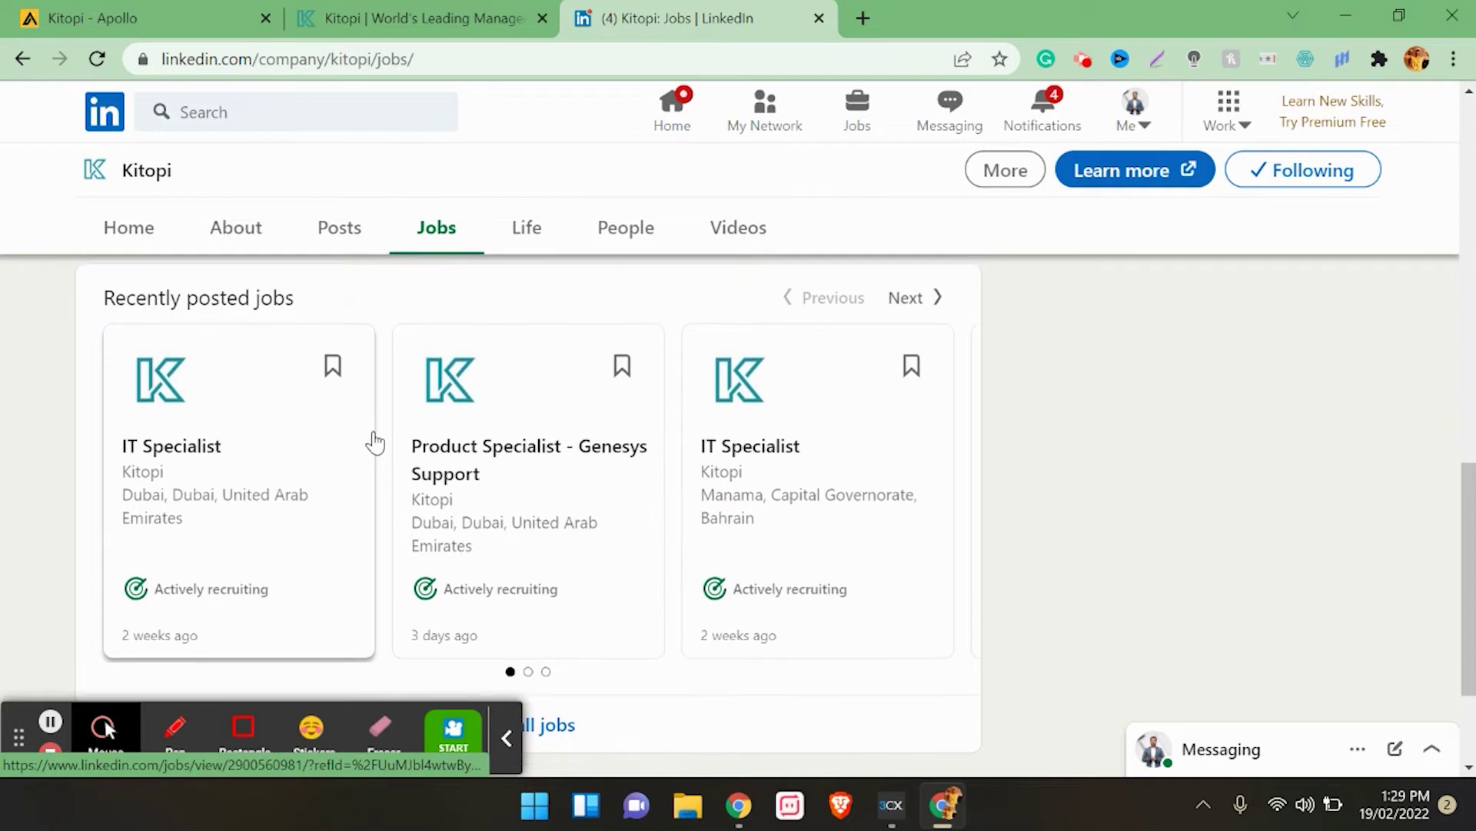
{"action": "scroll", "coordinate": [374, 444], "scroll_direction": "down", "scroll_amount": 1}
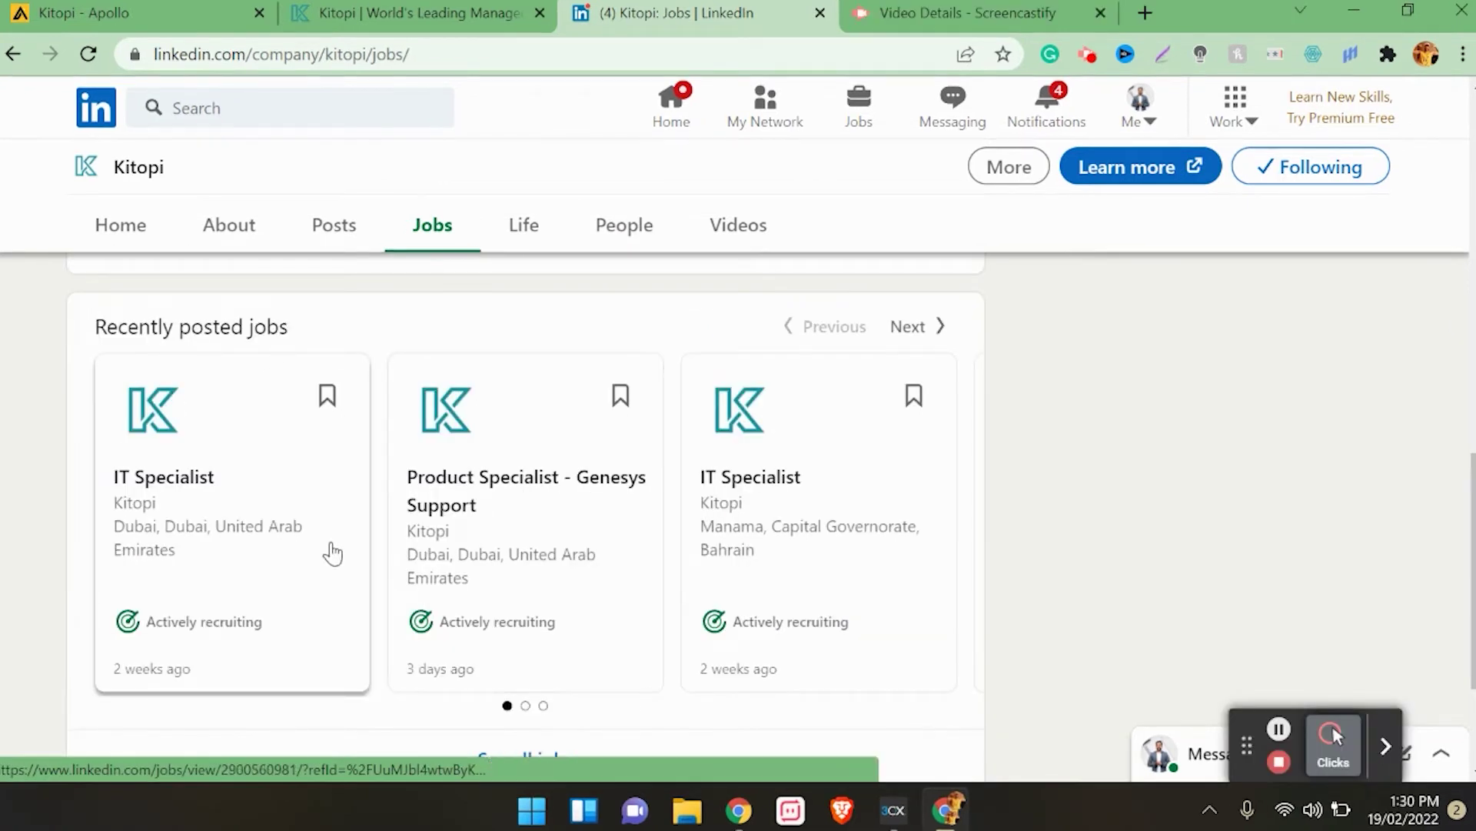
{"action": "scroll", "coordinate": [635, 419], "scroll_direction": "up", "scroll_amount": 5}
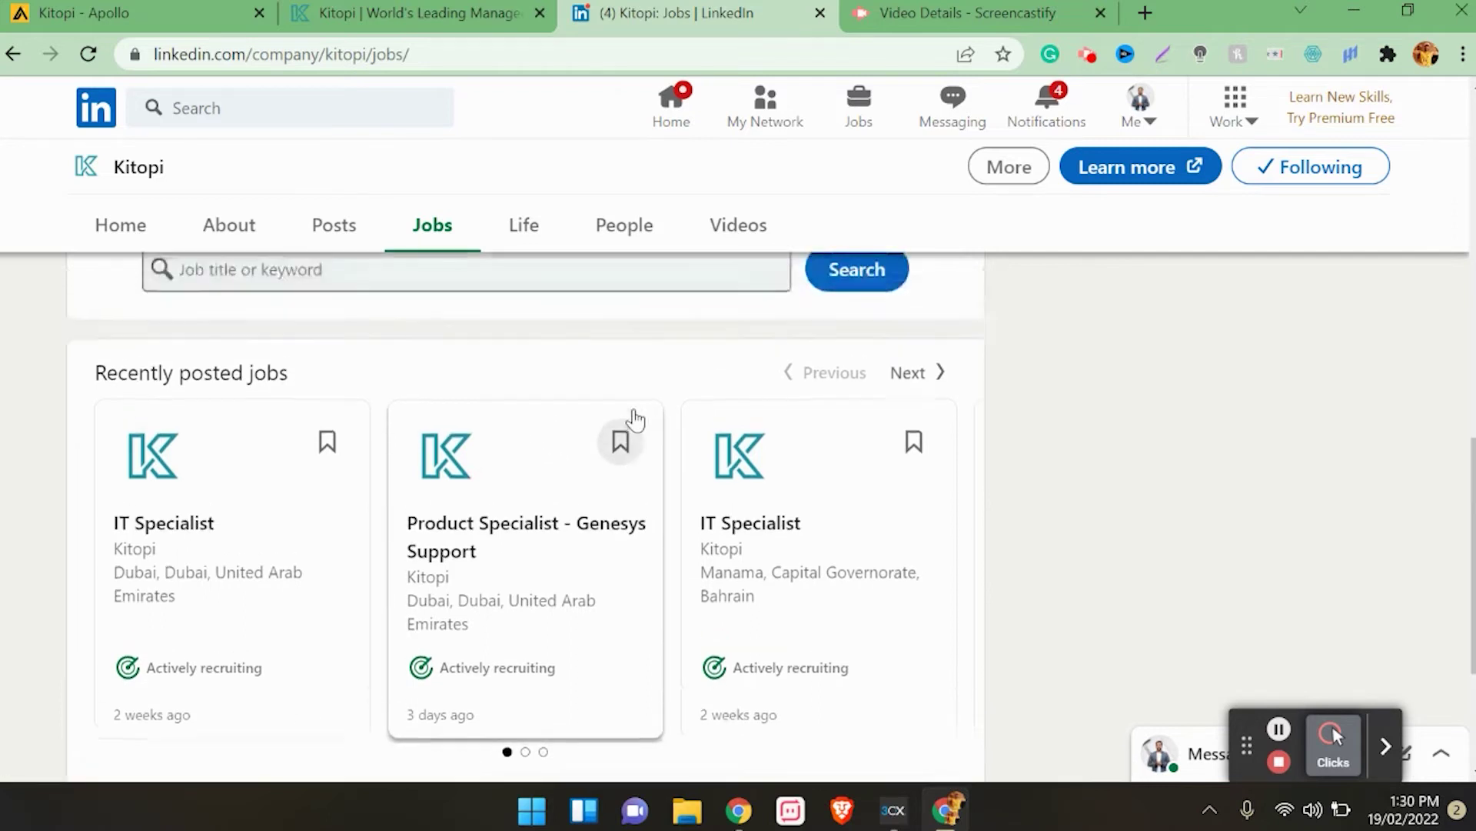
{"action": "scroll", "coordinate": [635, 419], "scroll_direction": "up", "scroll_amount": 5}
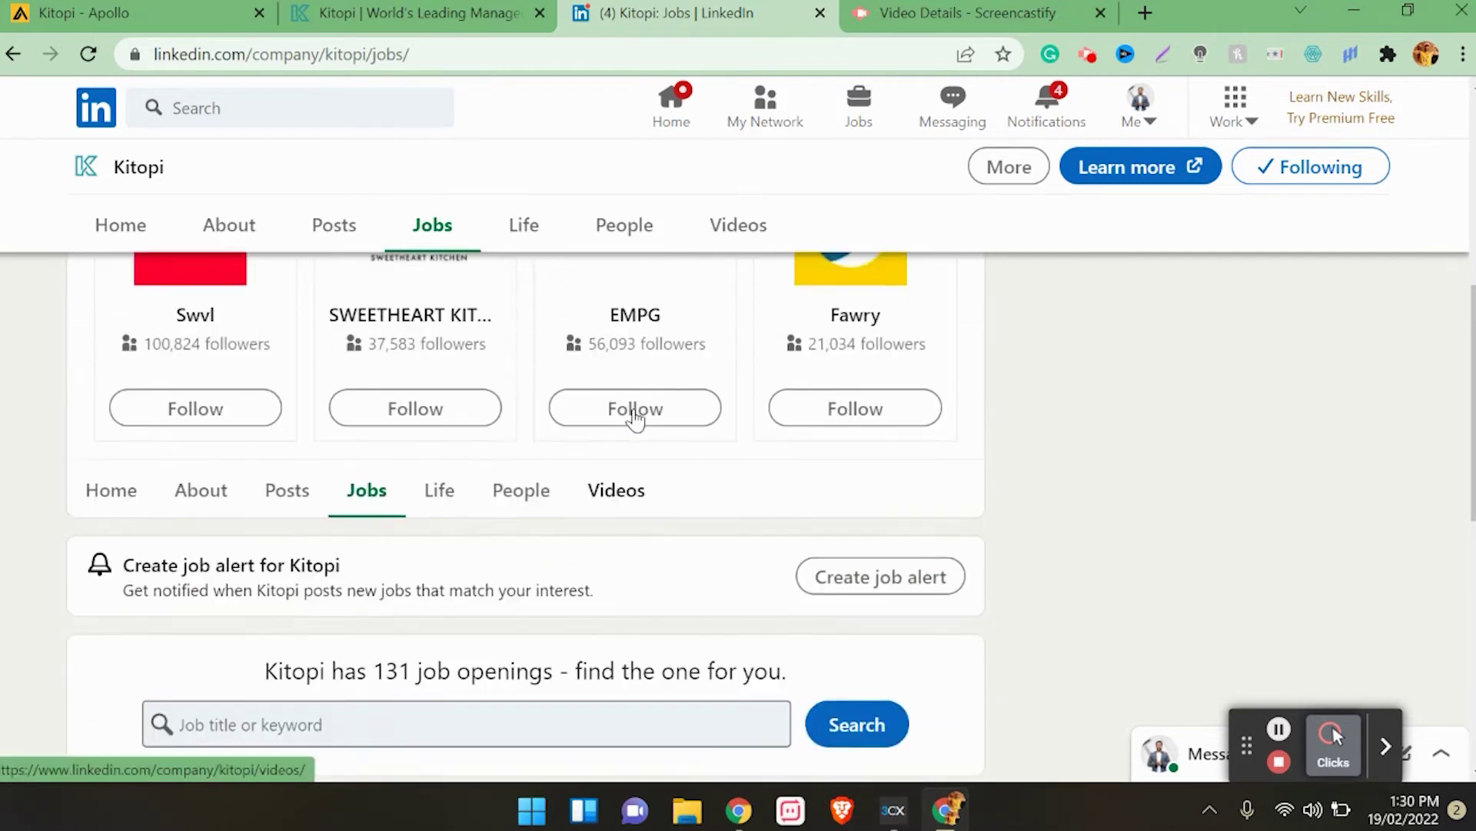
{"action": "scroll", "coordinate": [635, 419], "scroll_direction": "up", "scroll_amount": 4}
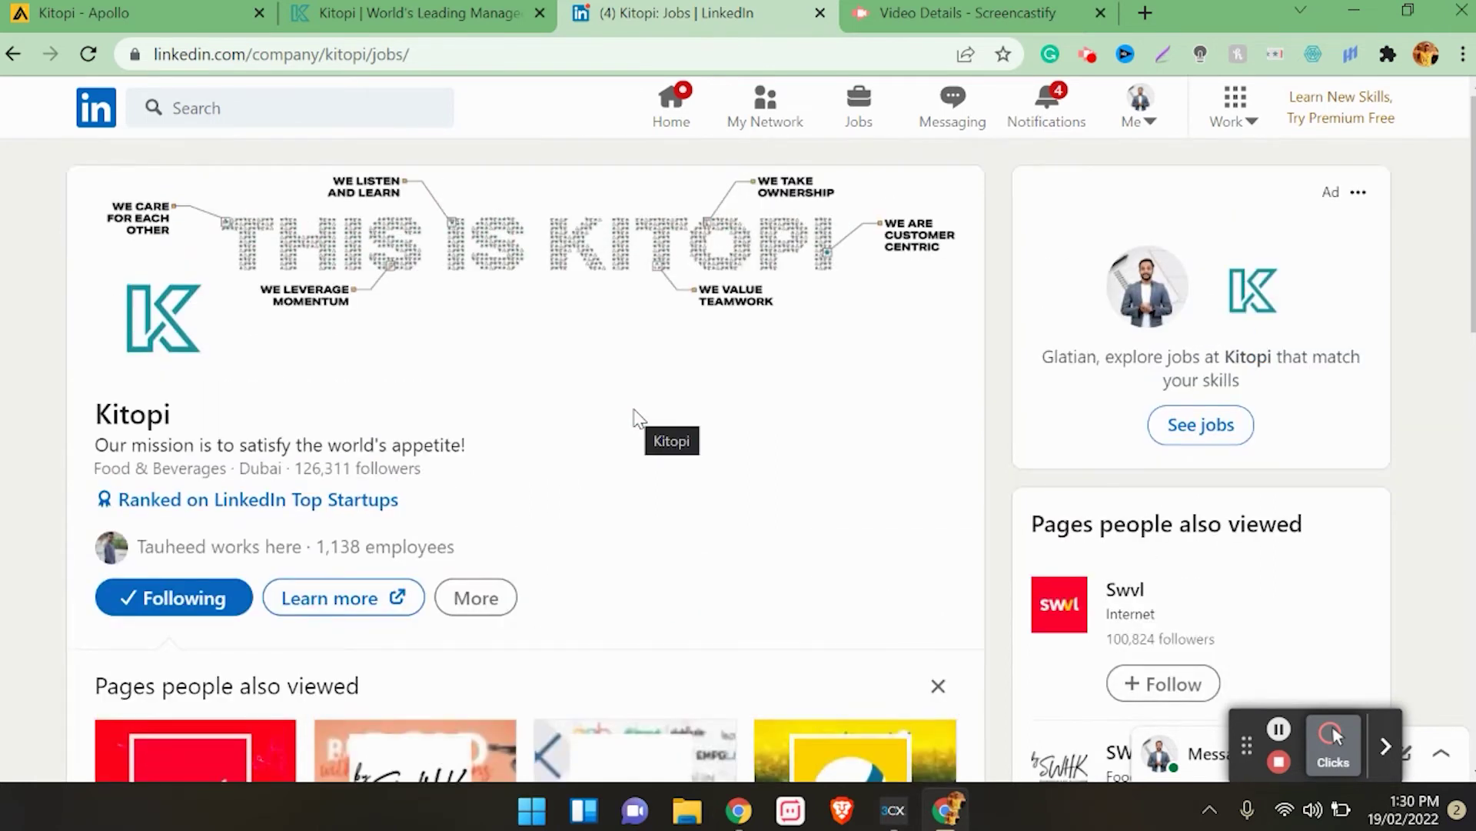
{"action": "scroll", "coordinate": [635, 419], "scroll_direction": "down", "scroll_amount": 6}
{"action": "key", "text": "ctrl+shift+Tab"}
{"action": "key", "text": "ctrl+shift+Tab"}
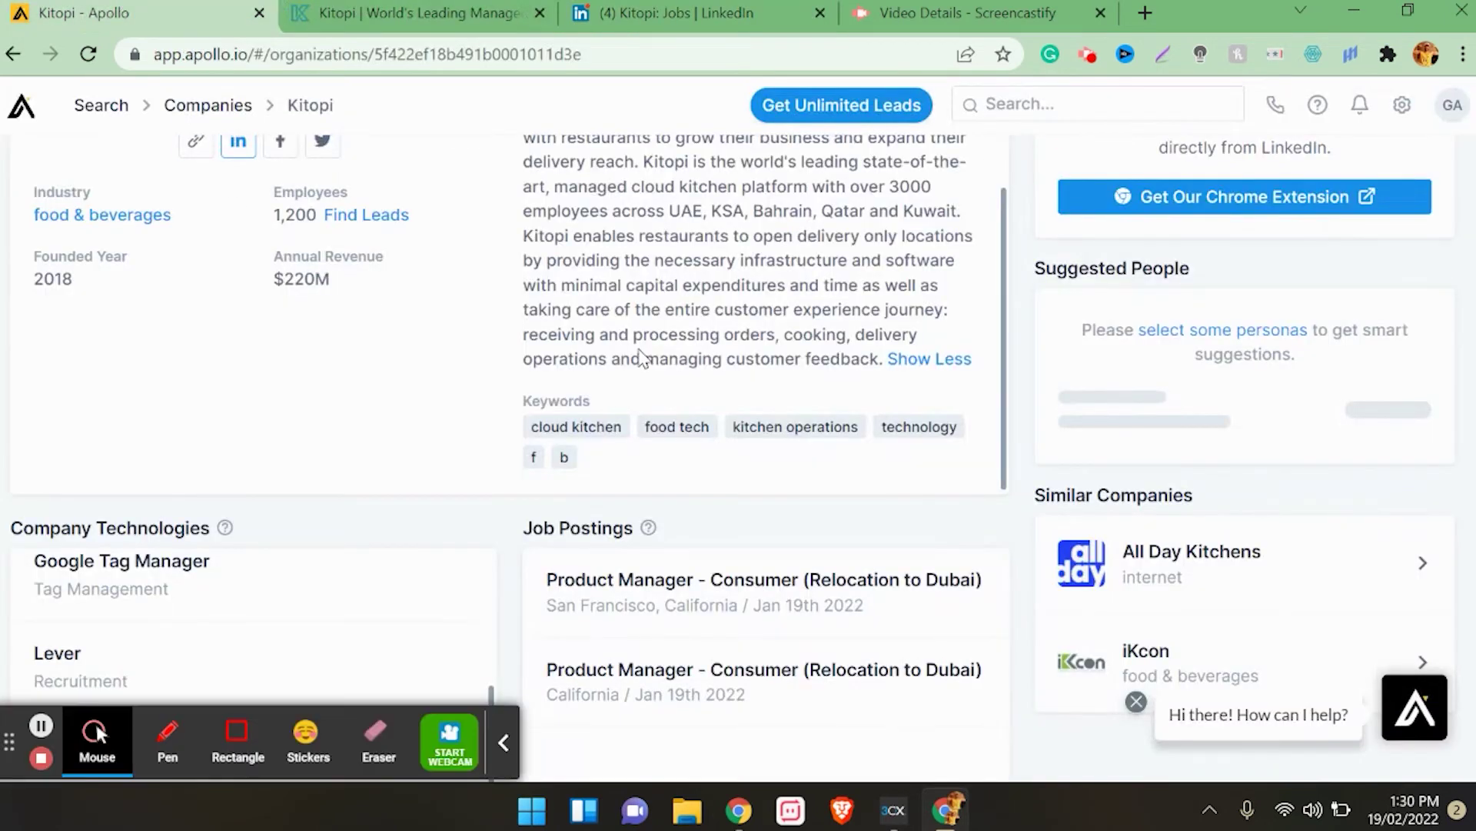
{"action": "scroll", "coordinate": [1211, 552], "scroll_direction": "down", "scroll_amount": 3}
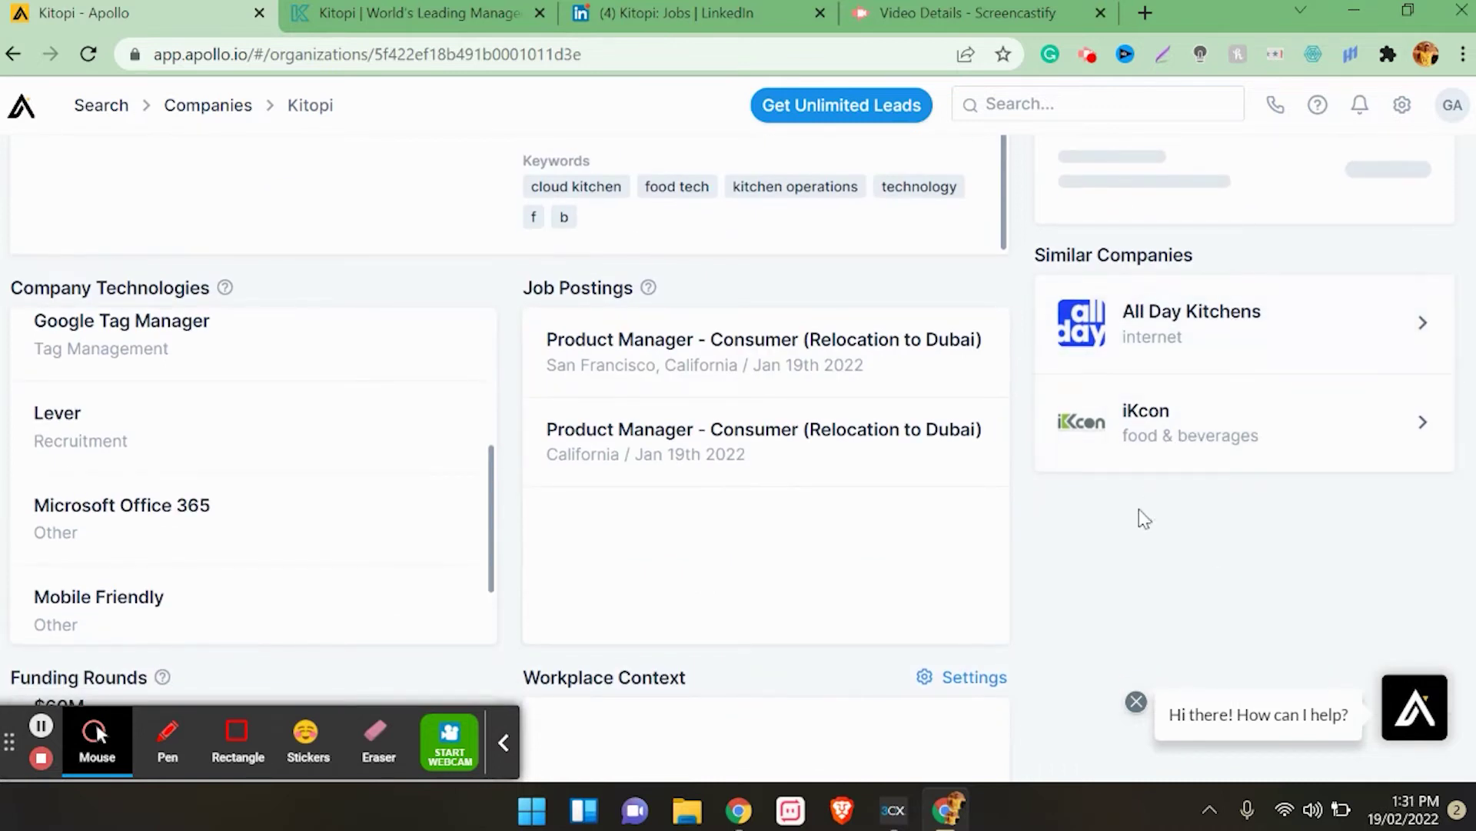
{"action": "scroll", "coordinate": [1138, 509], "scroll_direction": "down", "scroll_amount": 3}
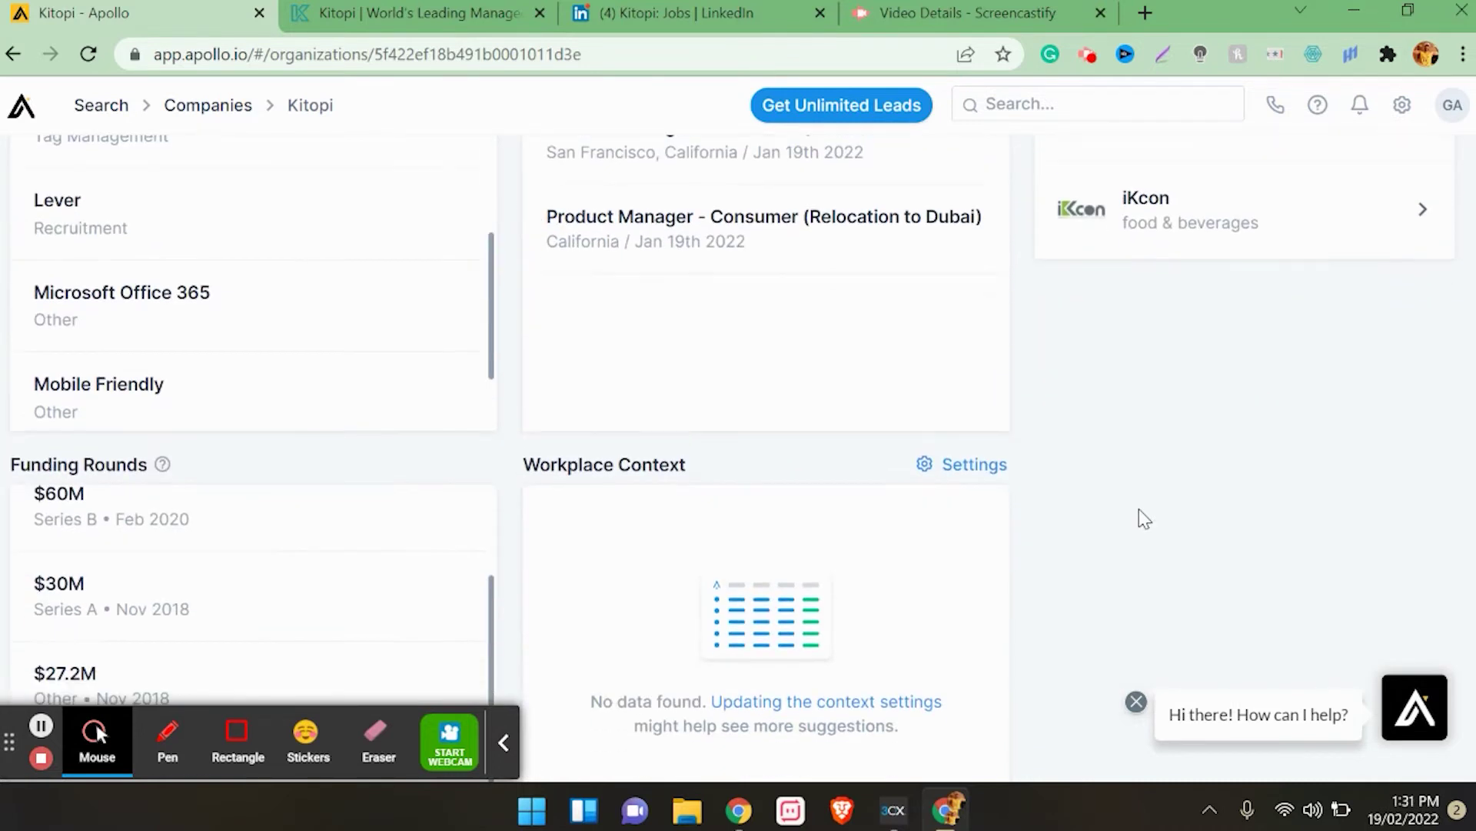
{"action": "left_click", "coordinate": [507, 747]}
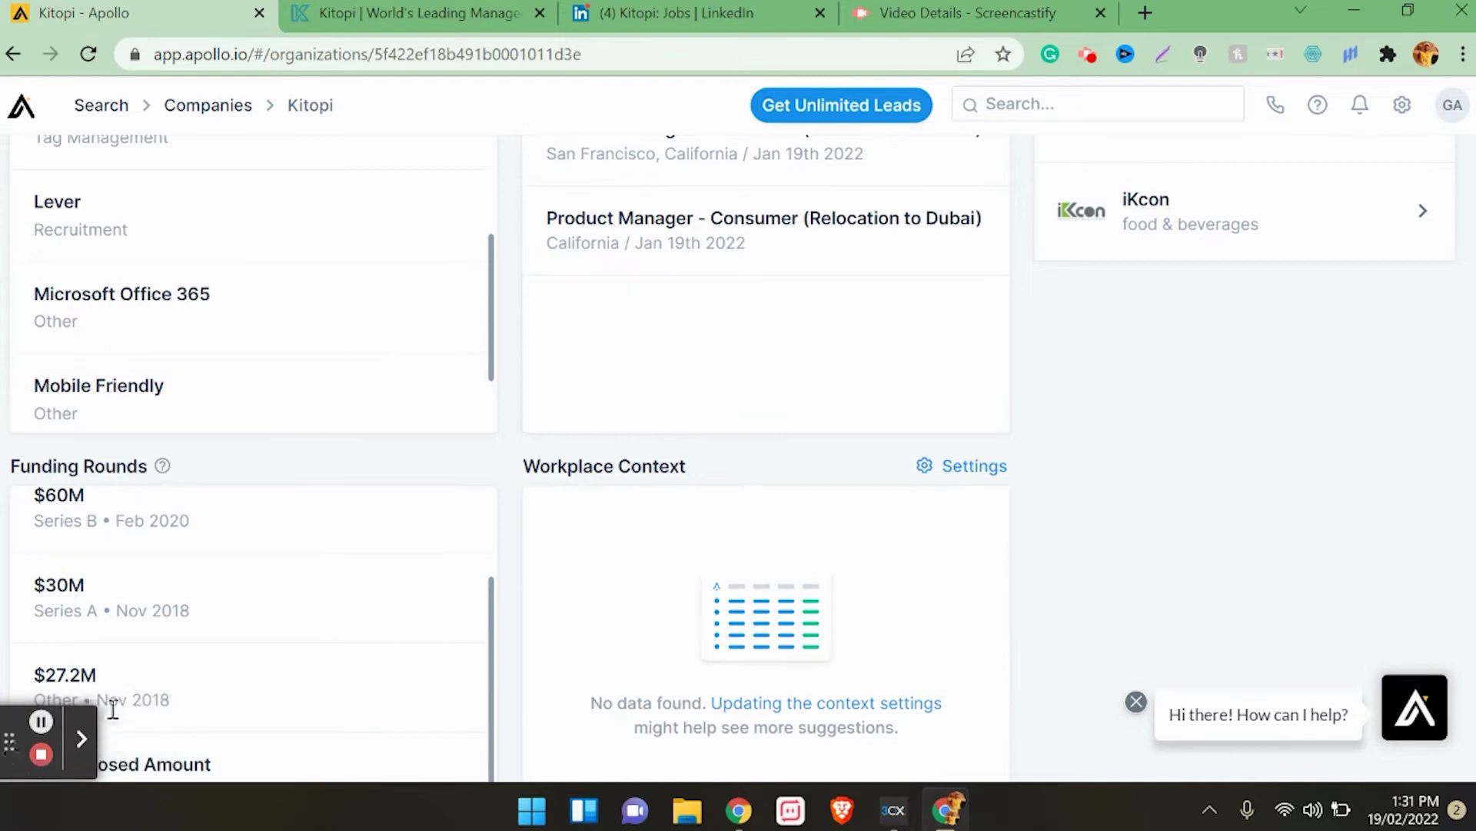
{"action": "left_click_drag", "start_coordinate": [10, 742], "coordinate": [1124, 742]}
{"action": "scroll", "coordinate": [567, 742], "scroll_direction": "up", "scroll_amount": 6}
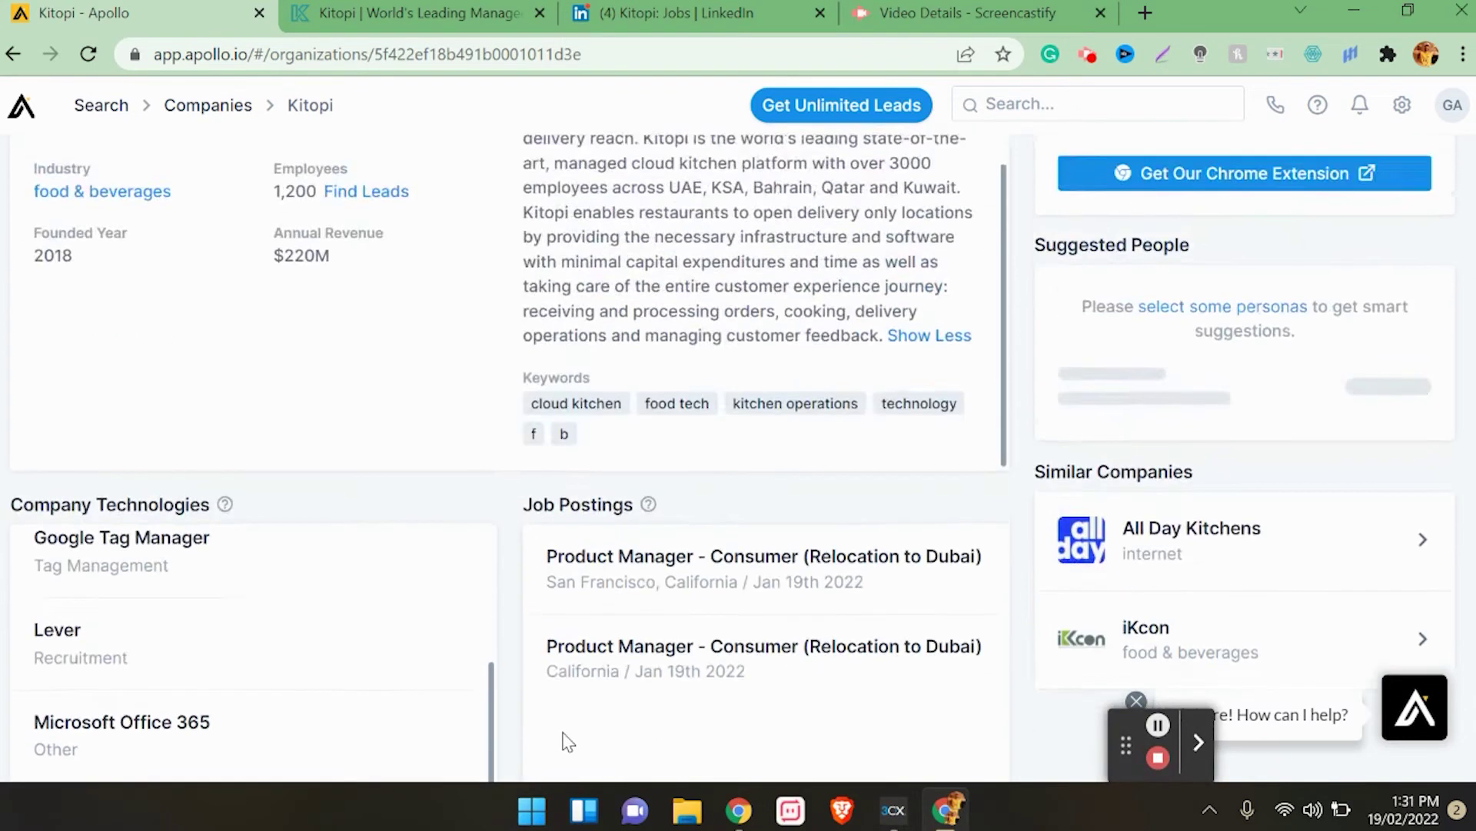
{"action": "scroll", "coordinate": [567, 742], "scroll_direction": "up", "scroll_amount": 8}
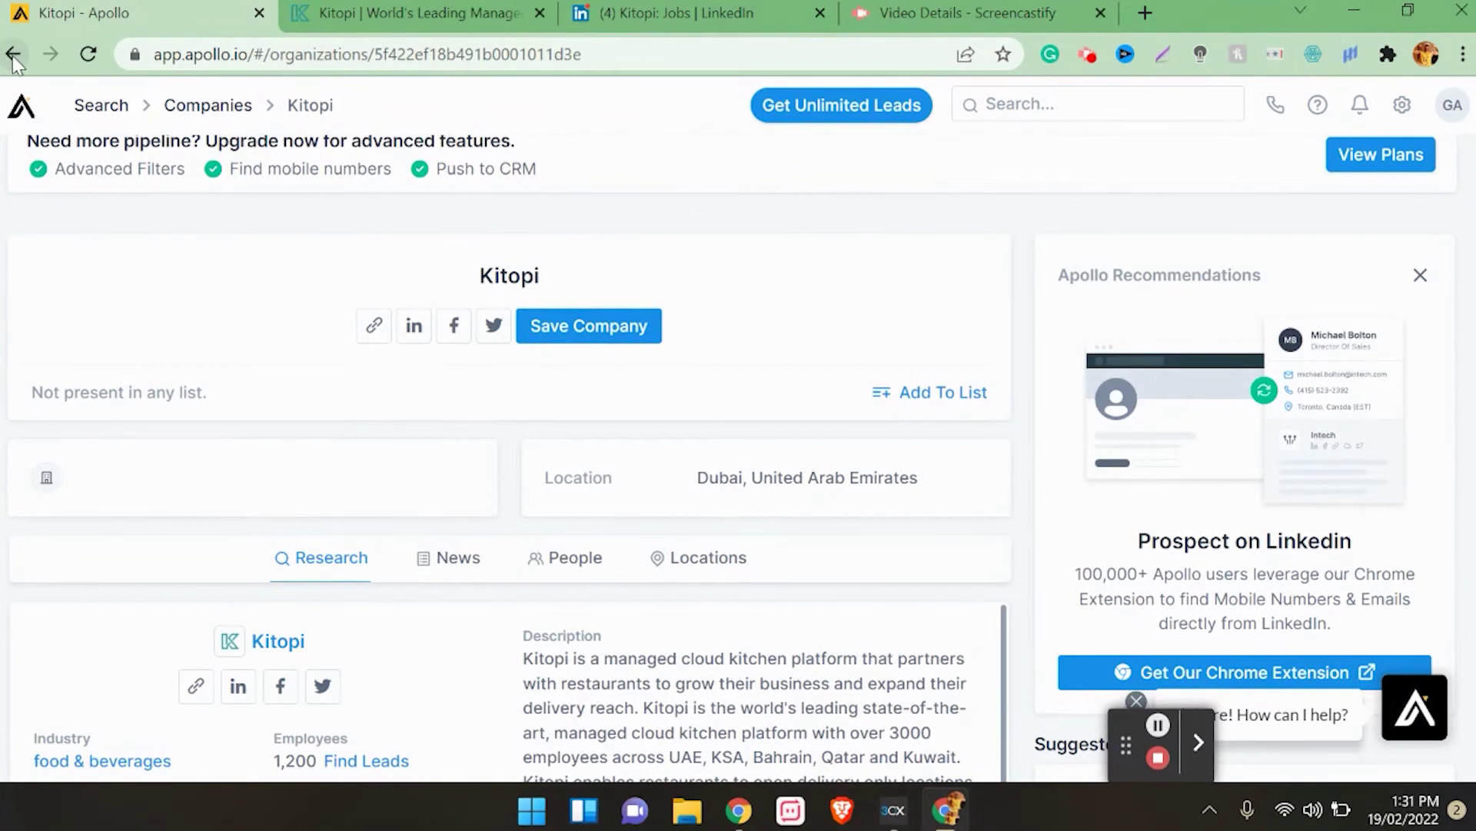
Step: Back in company search, add the computer & network security and computer software industry filters
{"action": "left_click", "coordinate": [13, 54]}
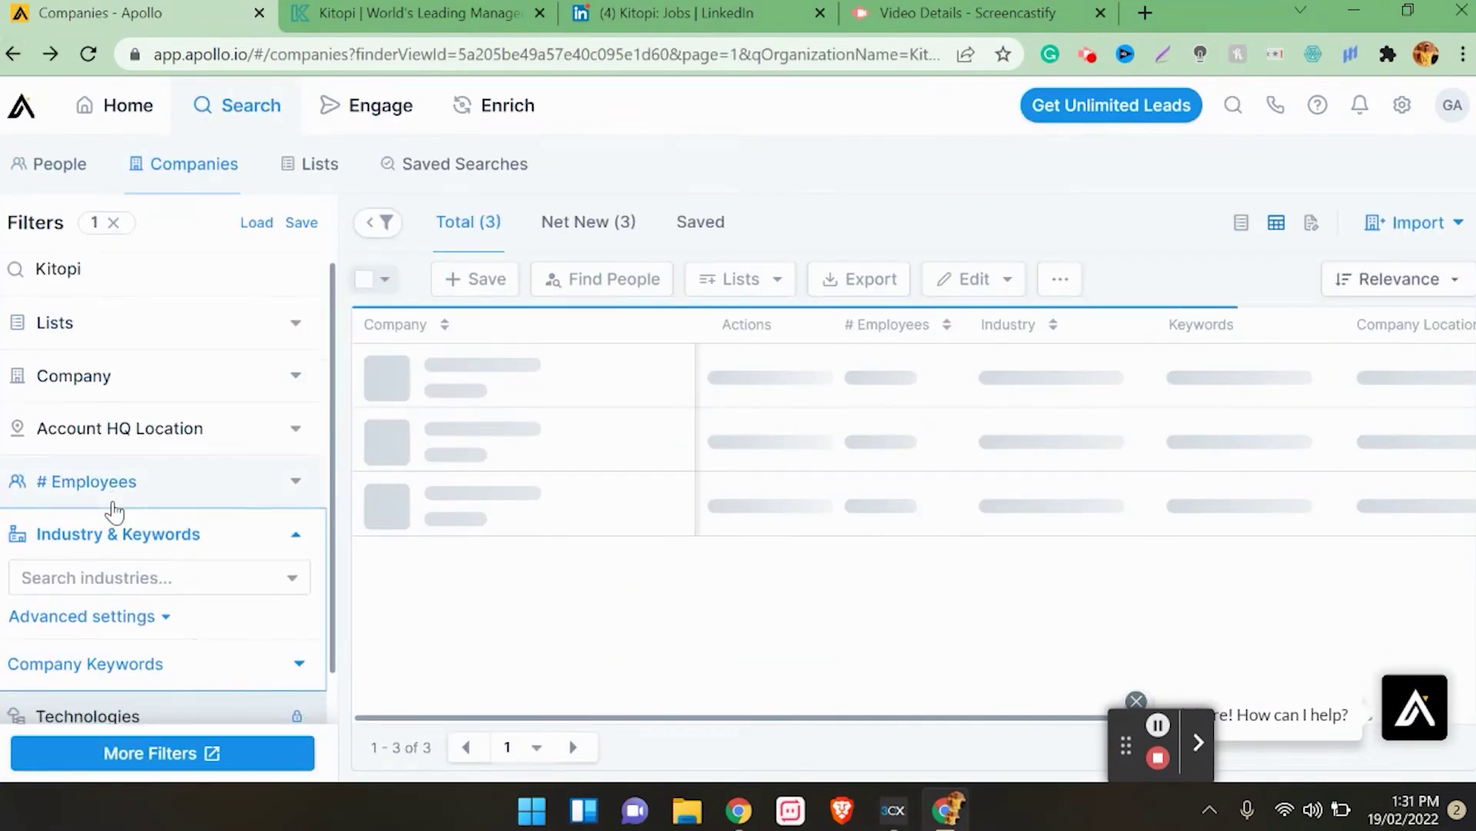
{"action": "scroll", "coordinate": [114, 509], "scroll_direction": "down", "scroll_amount": 1}
{"action": "left_click", "coordinate": [97, 531]}
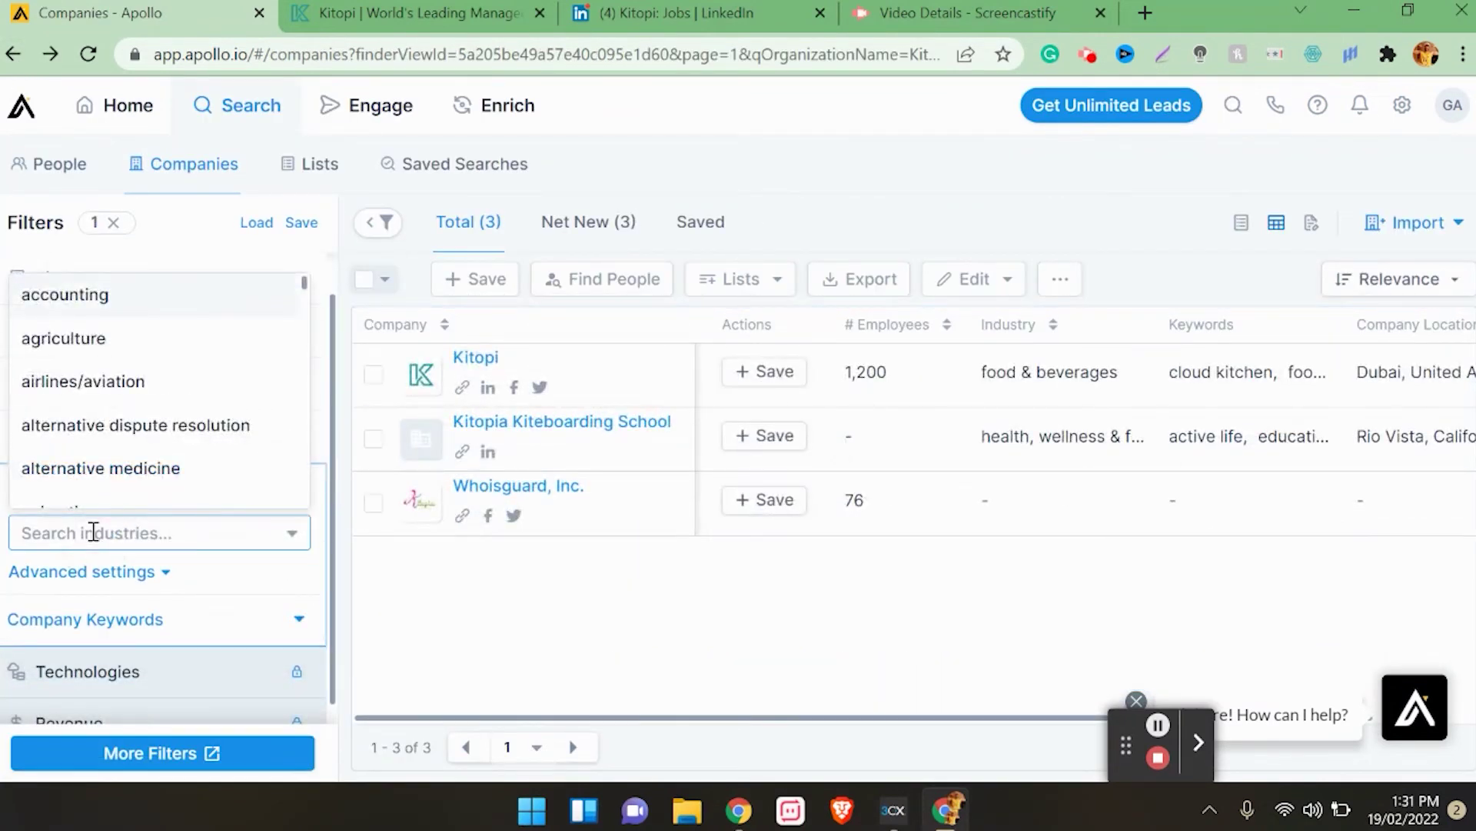
{"action": "type", "text": "computer"}
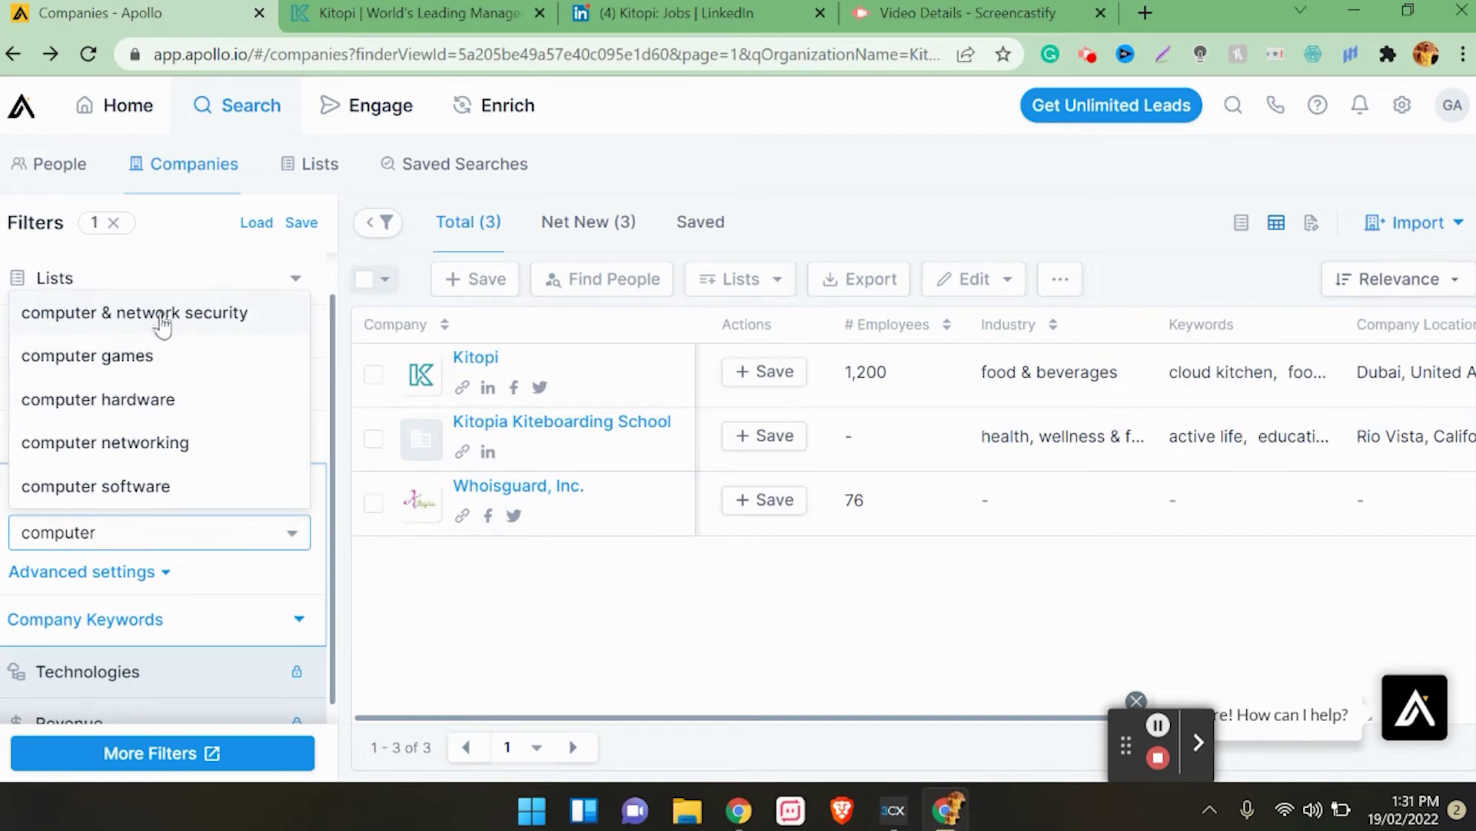
{"action": "left_click", "coordinate": [162, 314]}
{"action": "type", "text": "co"}
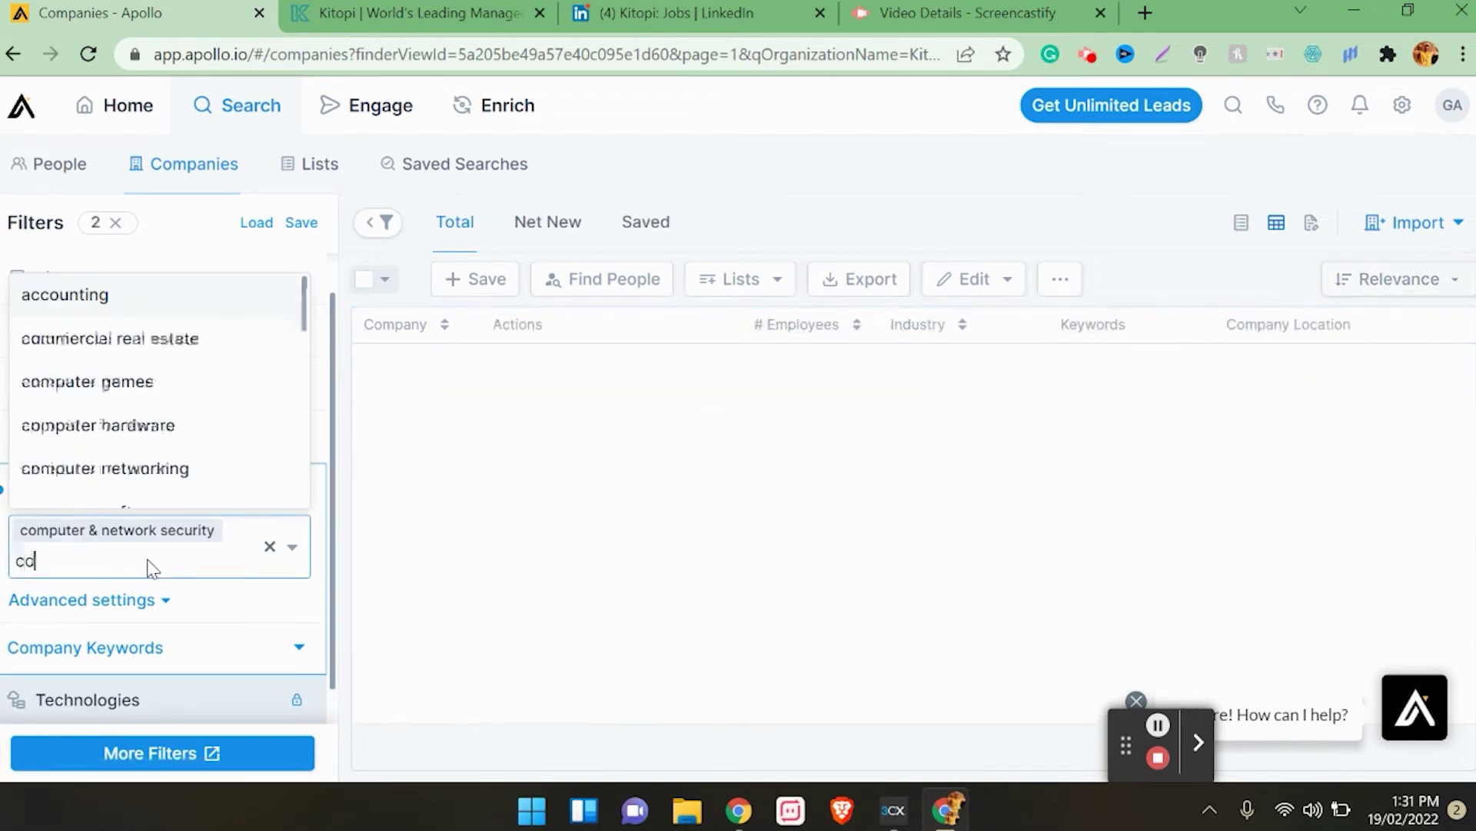
{"action": "type", "text": "mpu"}
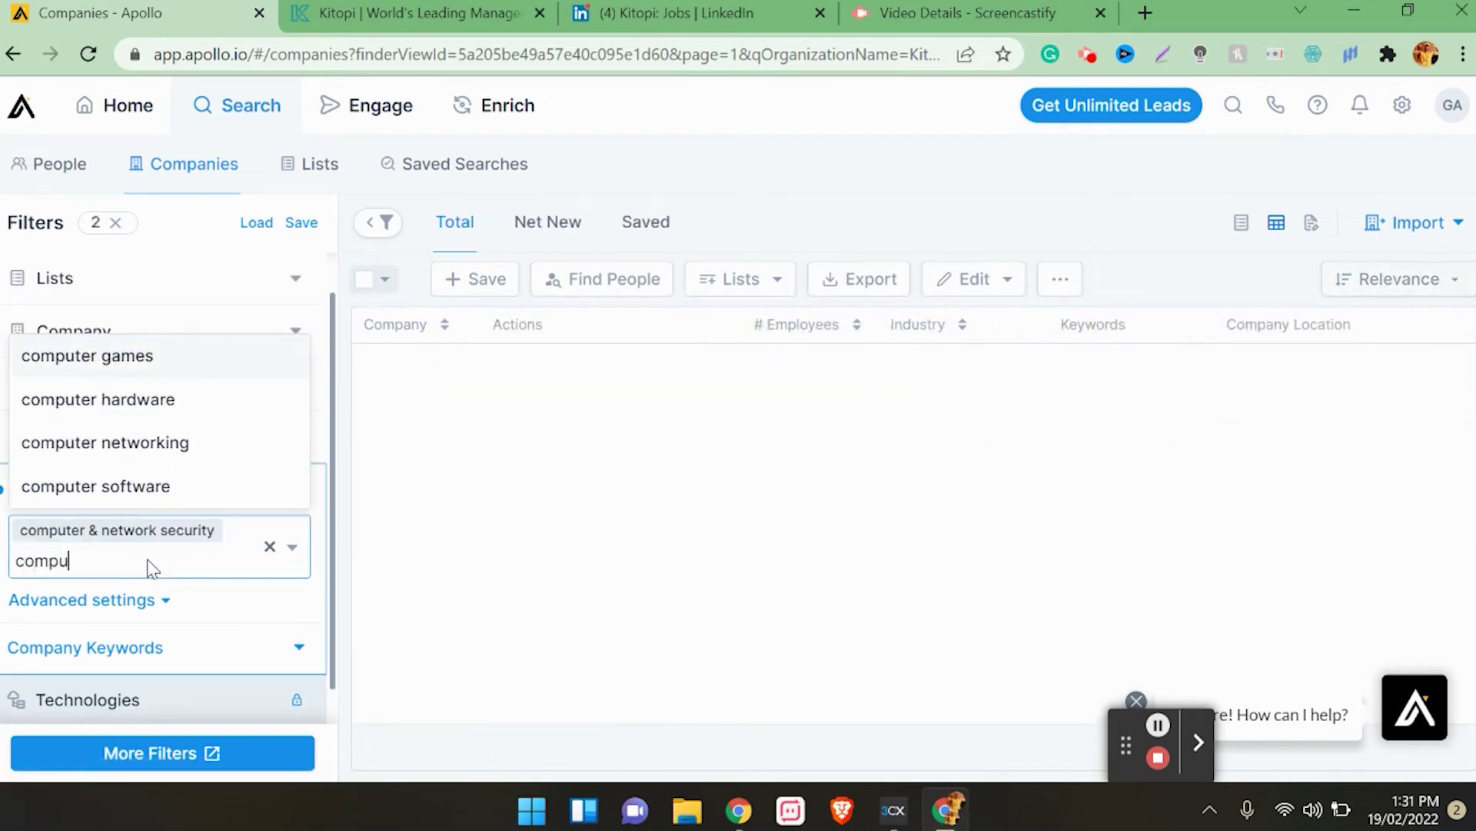
{"action": "left_click", "coordinate": [117, 493]}
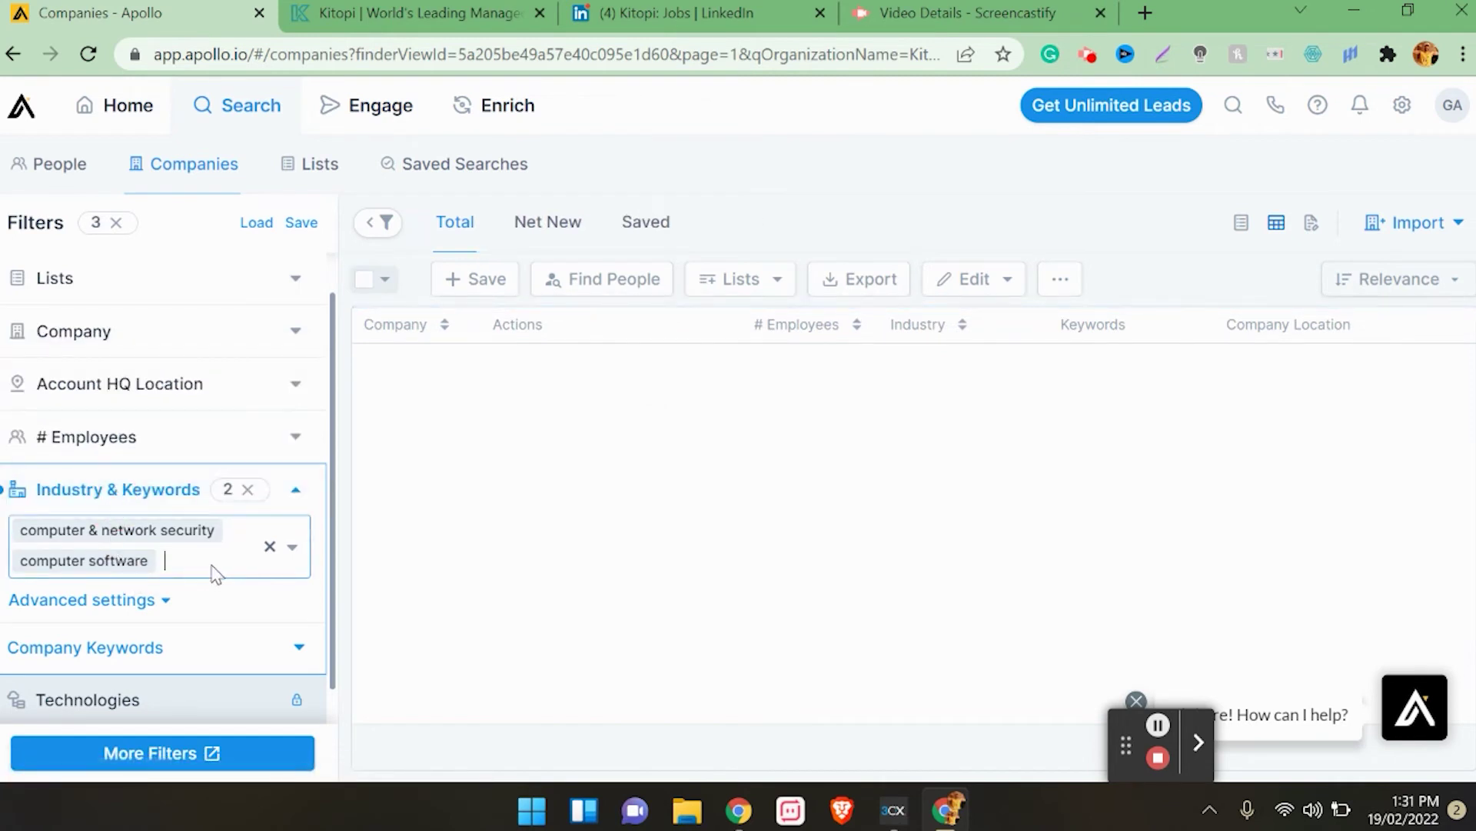
Step: Clear the Kitopi company name search, leaving 1.3M companies led by Microsoft
{"action": "scroll", "coordinate": [216, 575], "scroll_direction": "up", "scroll_amount": 1}
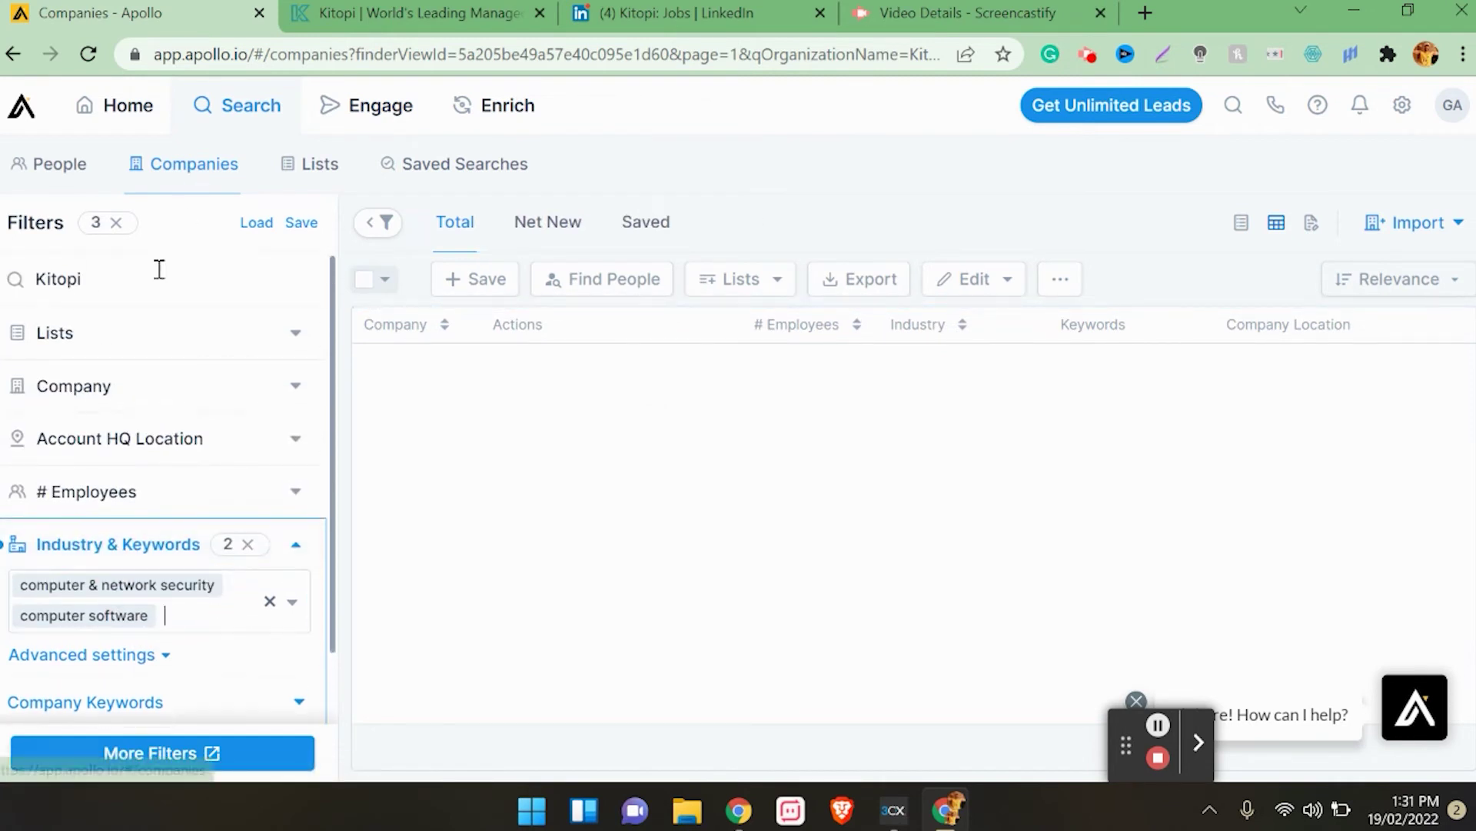
{"action": "left_click", "coordinate": [158, 270]}
{"action": "key", "text": "ctrl+a"}
{"action": "key", "text": "BackSpace"}
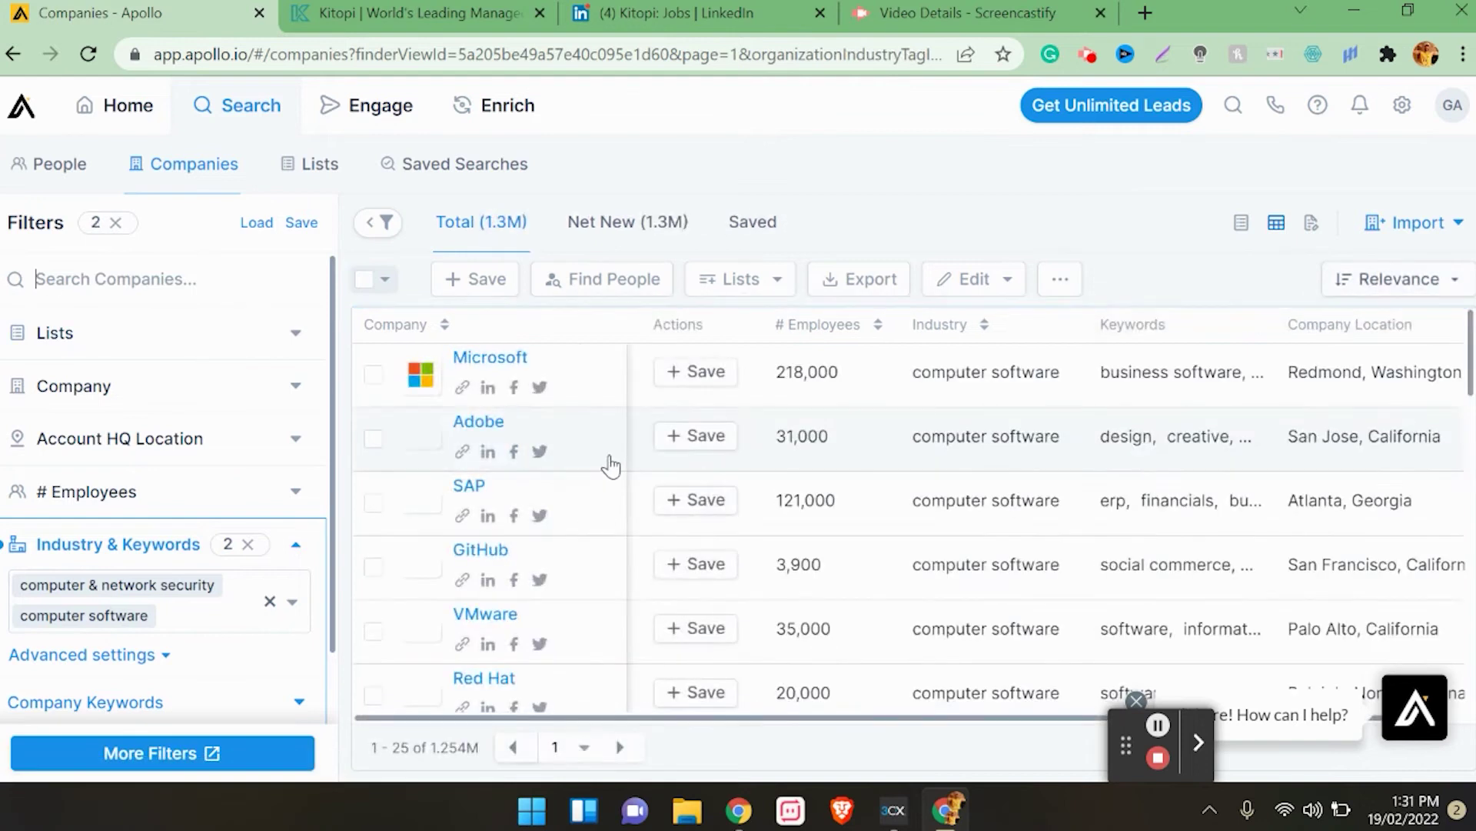
{"action": "scroll", "coordinate": [815, 416], "scroll_direction": "right", "scroll_amount": 1}
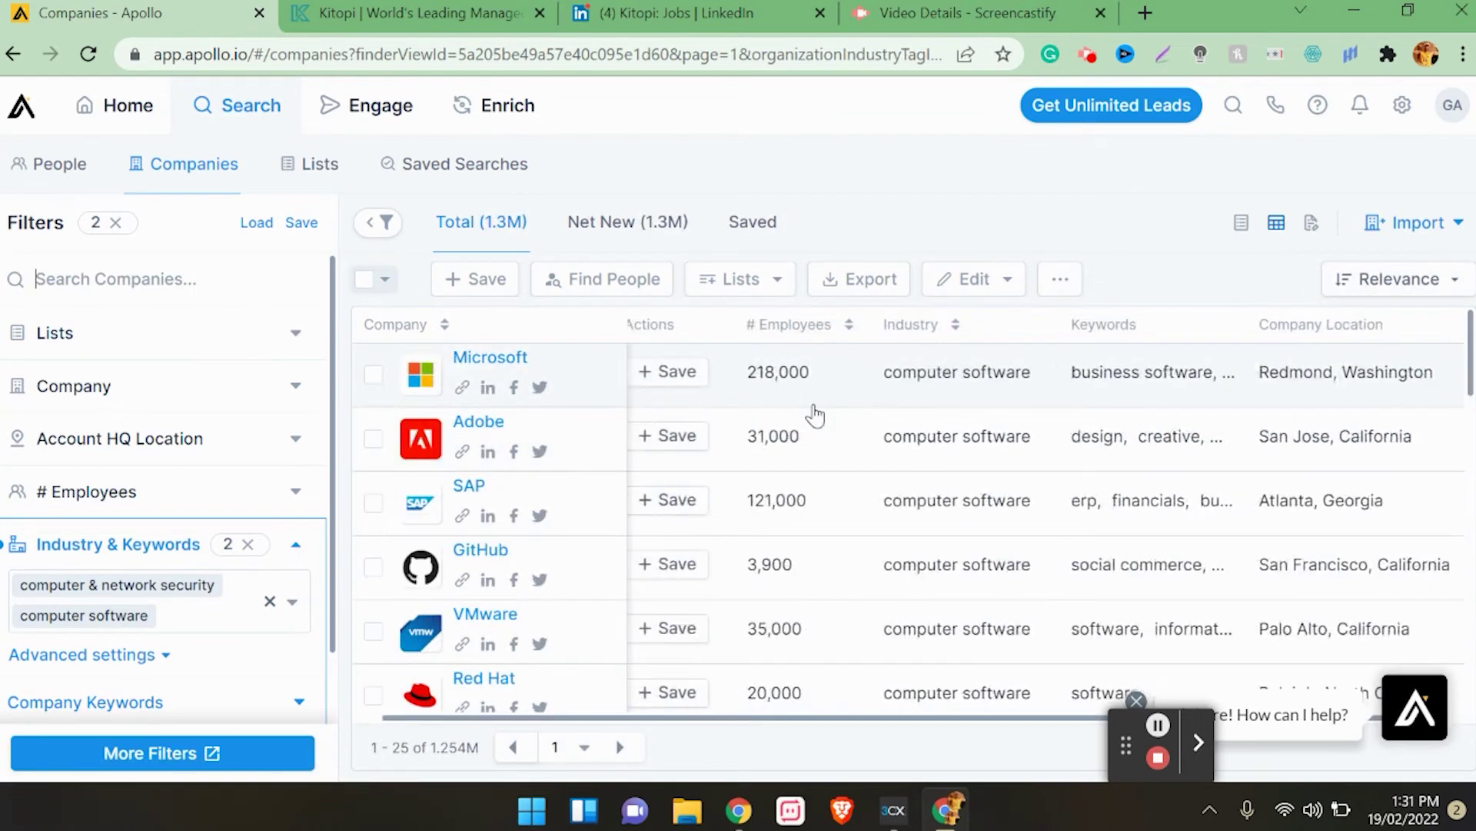
Step: Add 'Dubai, United Arab Emirates' as the HQ location, narrowing results to 1,152 companies
{"action": "left_click", "coordinate": [141, 438]}
{"action": "left_click", "coordinate": [99, 547]}
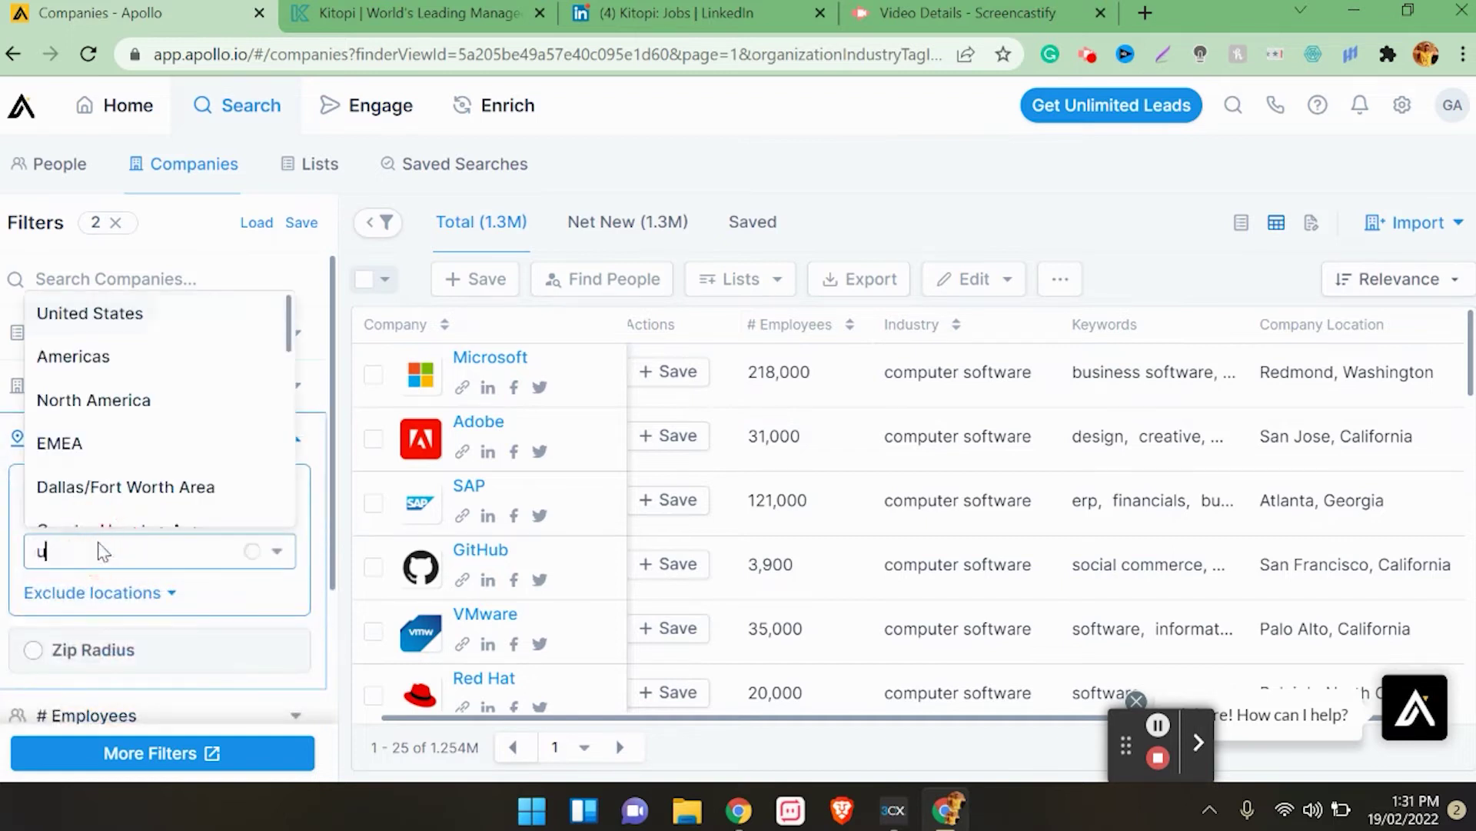
{"action": "type", "text": "uni"}
{"action": "key", "text": "BackSpace"}
{"action": "key", "text": "BackSpace"}
{"action": "key", "text": "BackSpace"}
{"action": "type", "text": "dubai"}
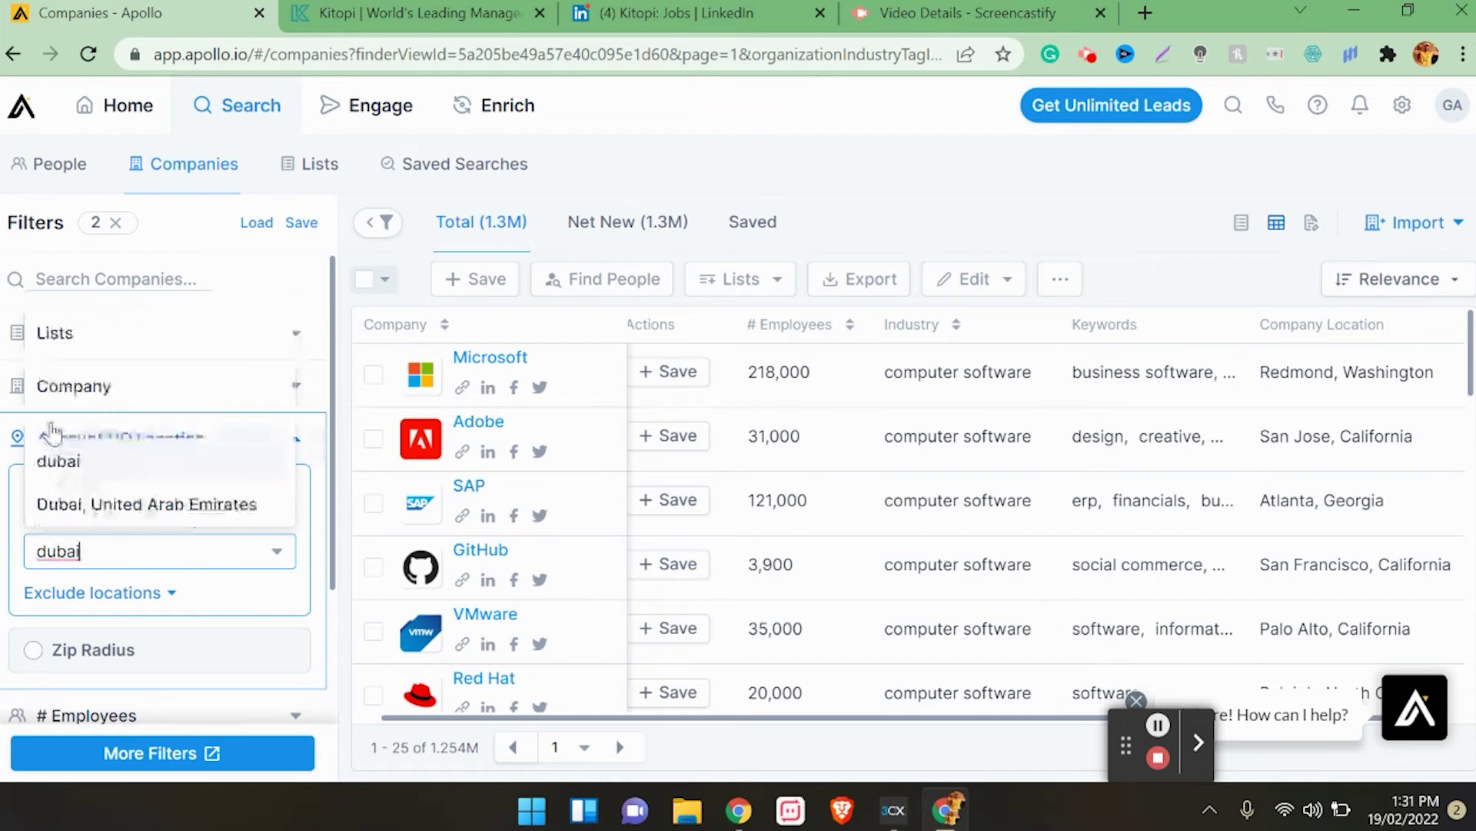
{"action": "left_click", "coordinate": [70, 509]}
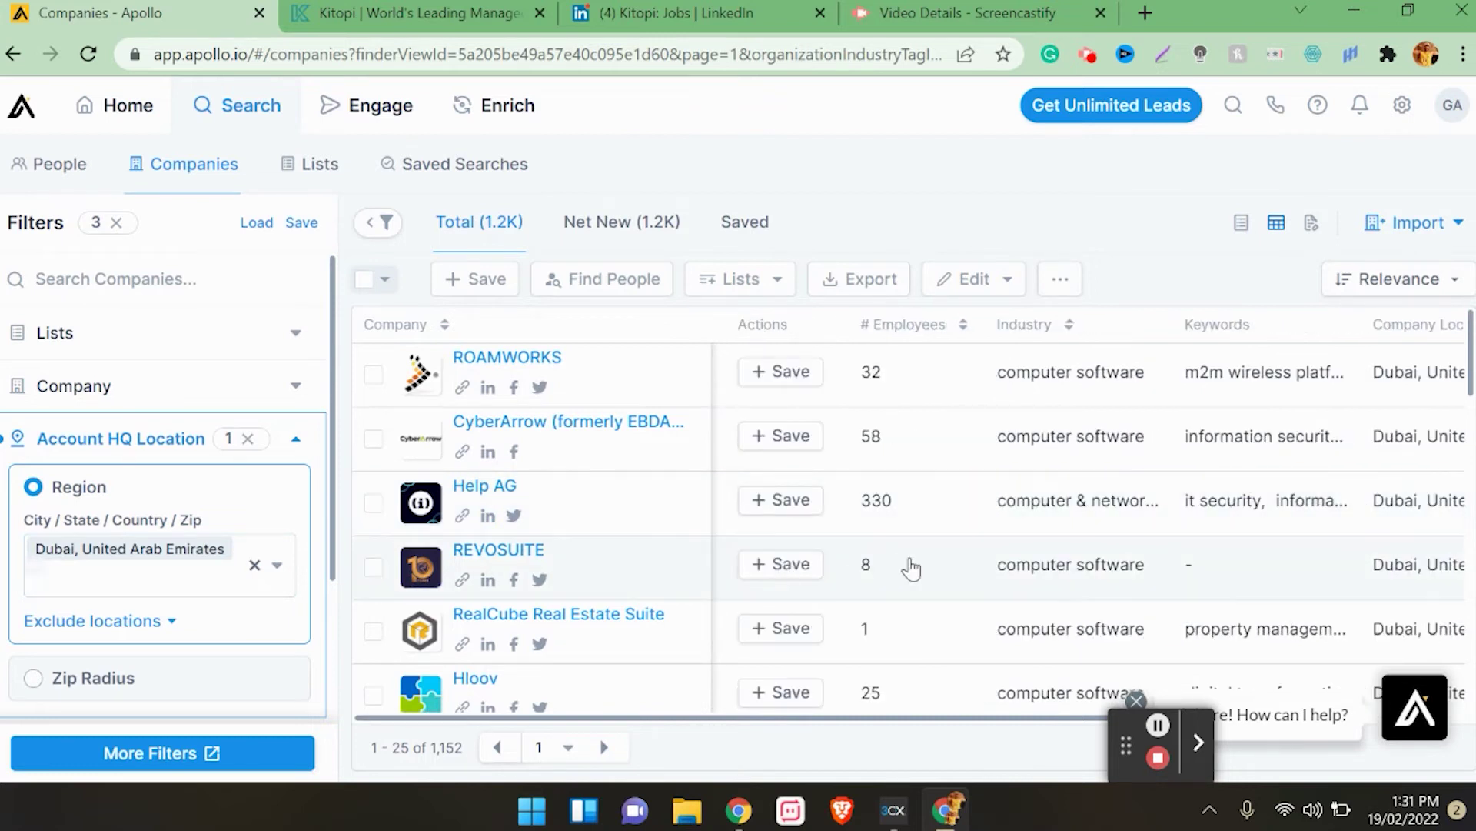
Step: Sort the results by # Employees descending, putting Clario Tech first
{"action": "scroll", "coordinate": [911, 569], "scroll_direction": "down", "scroll_amount": 3}
{"action": "scroll", "coordinate": [909, 566], "scroll_direction": "up", "scroll_amount": 4}
{"action": "left_click", "coordinate": [894, 332]}
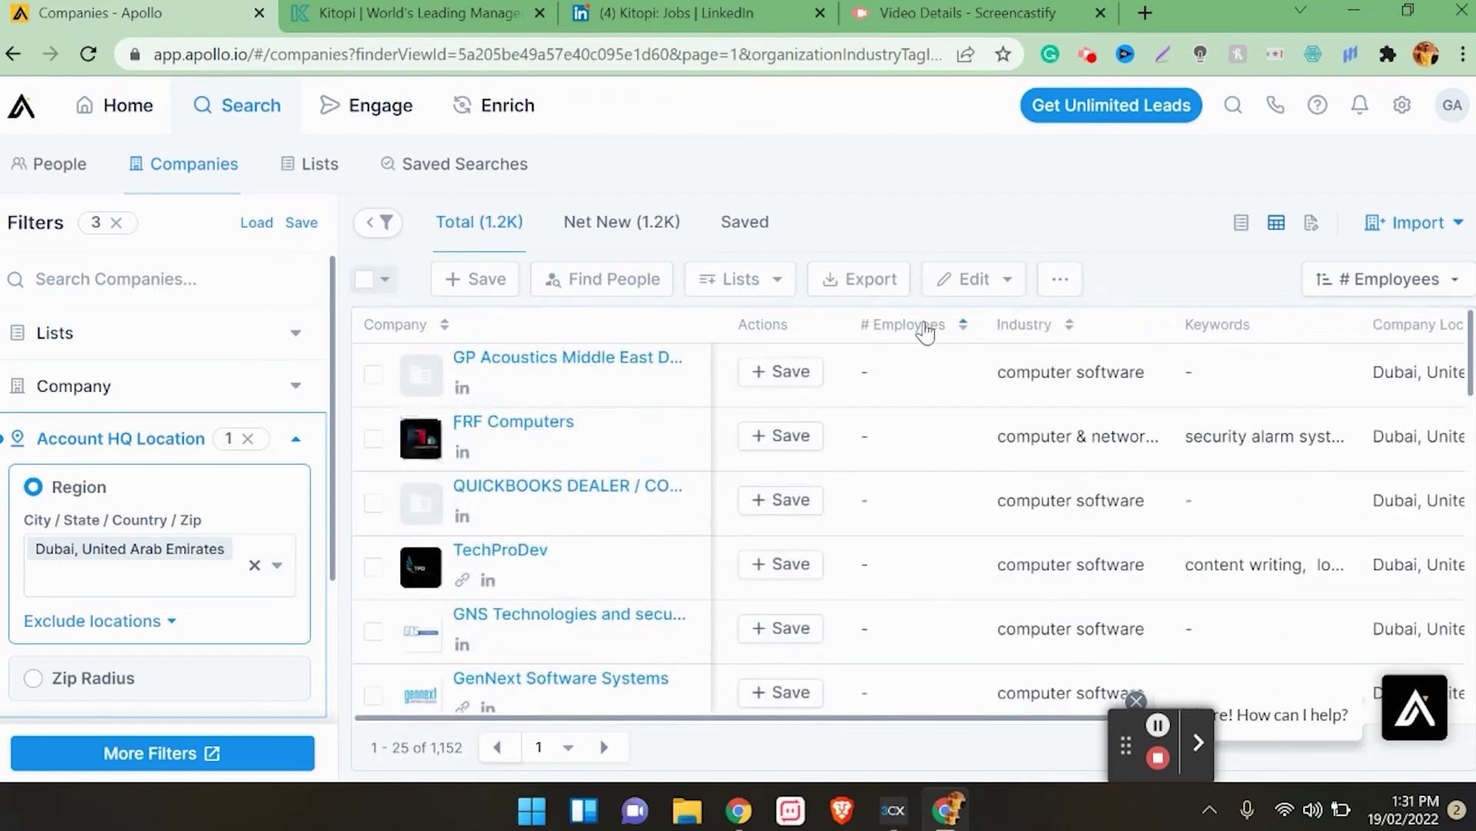
{"action": "left_click", "coordinate": [926, 331]}
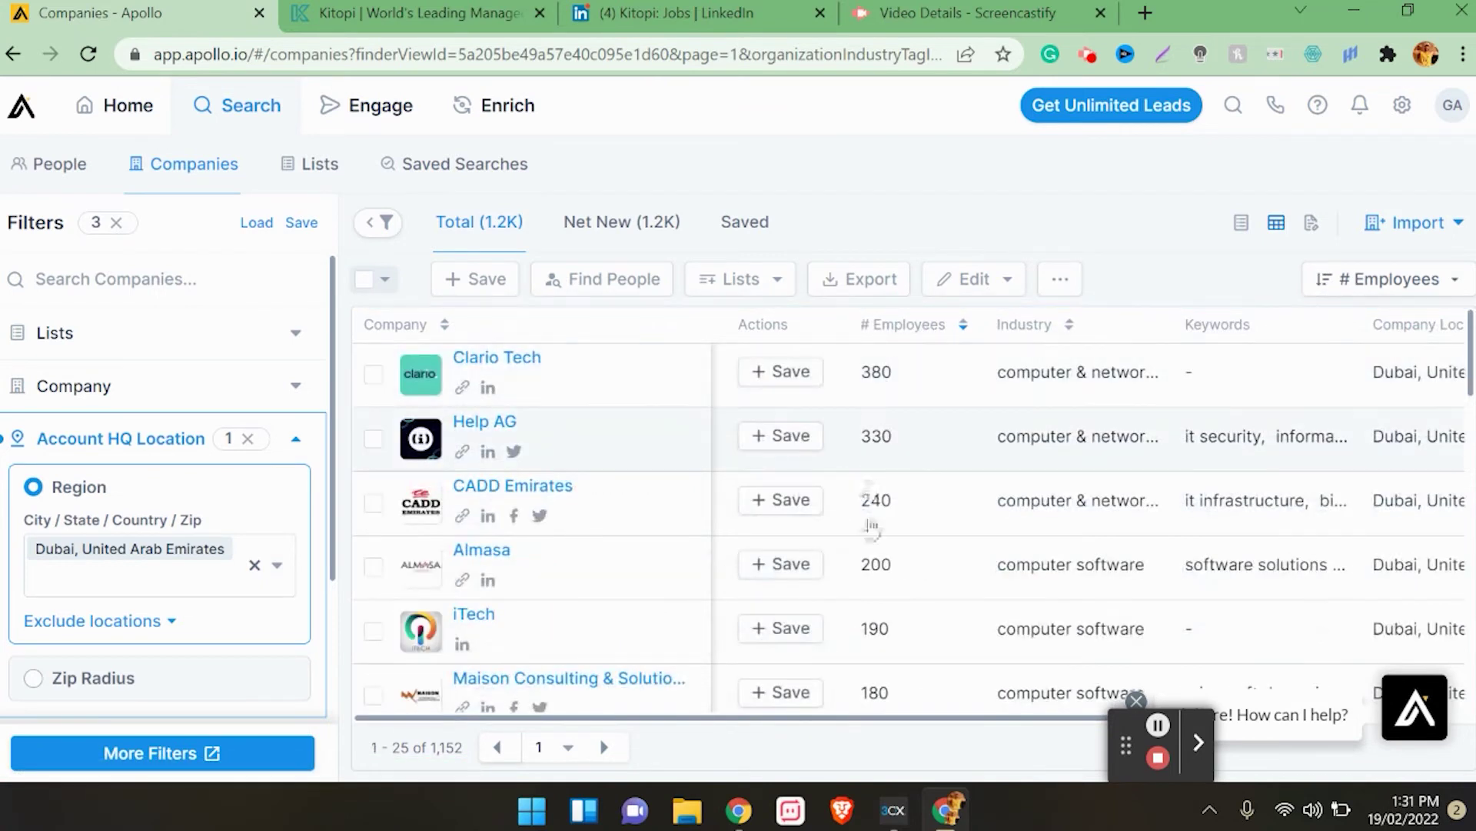
{"action": "scroll", "coordinate": [856, 642], "scroll_direction": "down", "scroll_amount": 10}
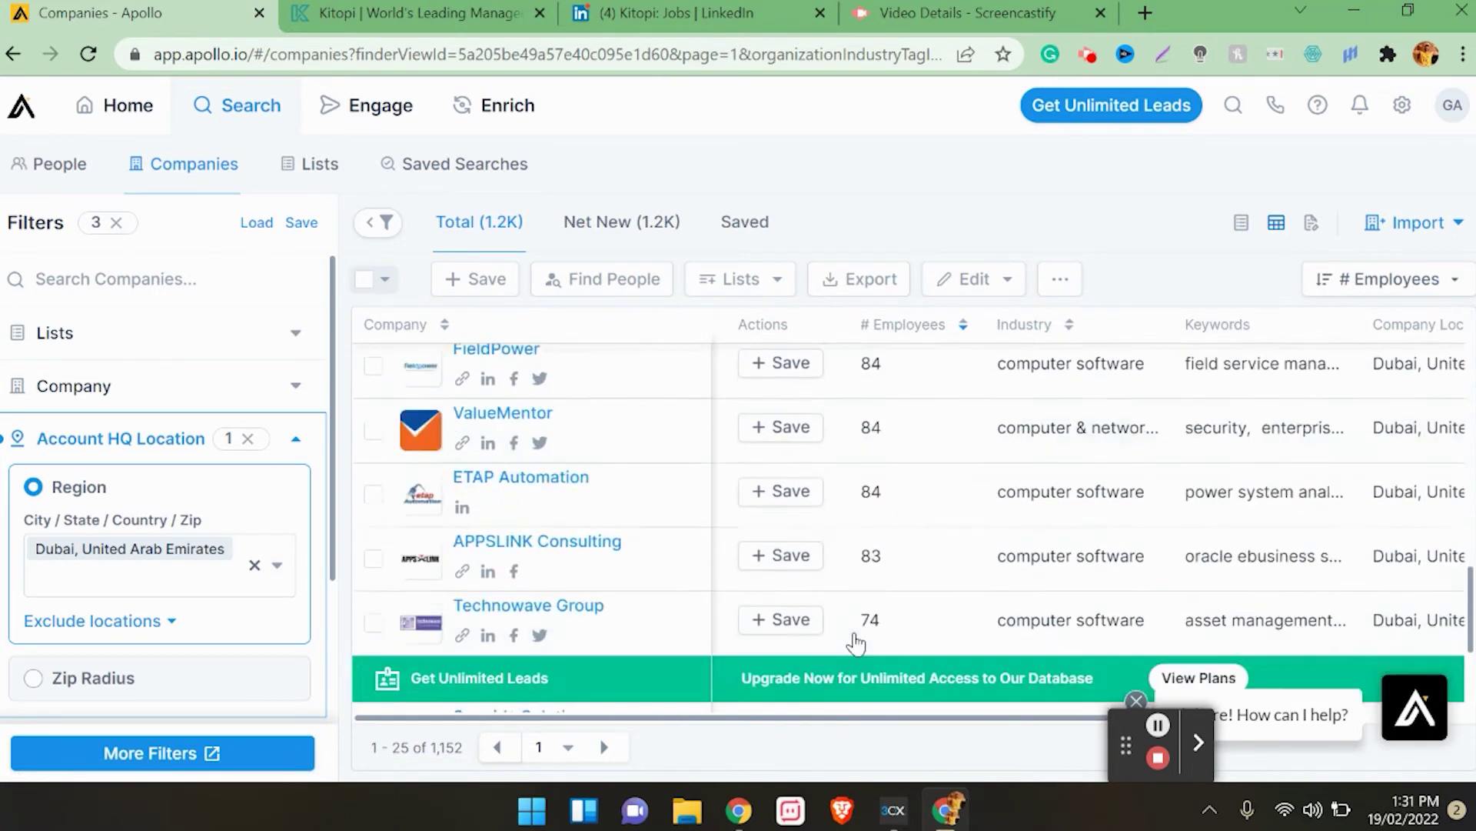
{"action": "scroll", "coordinate": [856, 643], "scroll_direction": "up", "scroll_amount": 3}
{"action": "scroll", "coordinate": [856, 642], "scroll_direction": "up", "scroll_amount": 5}
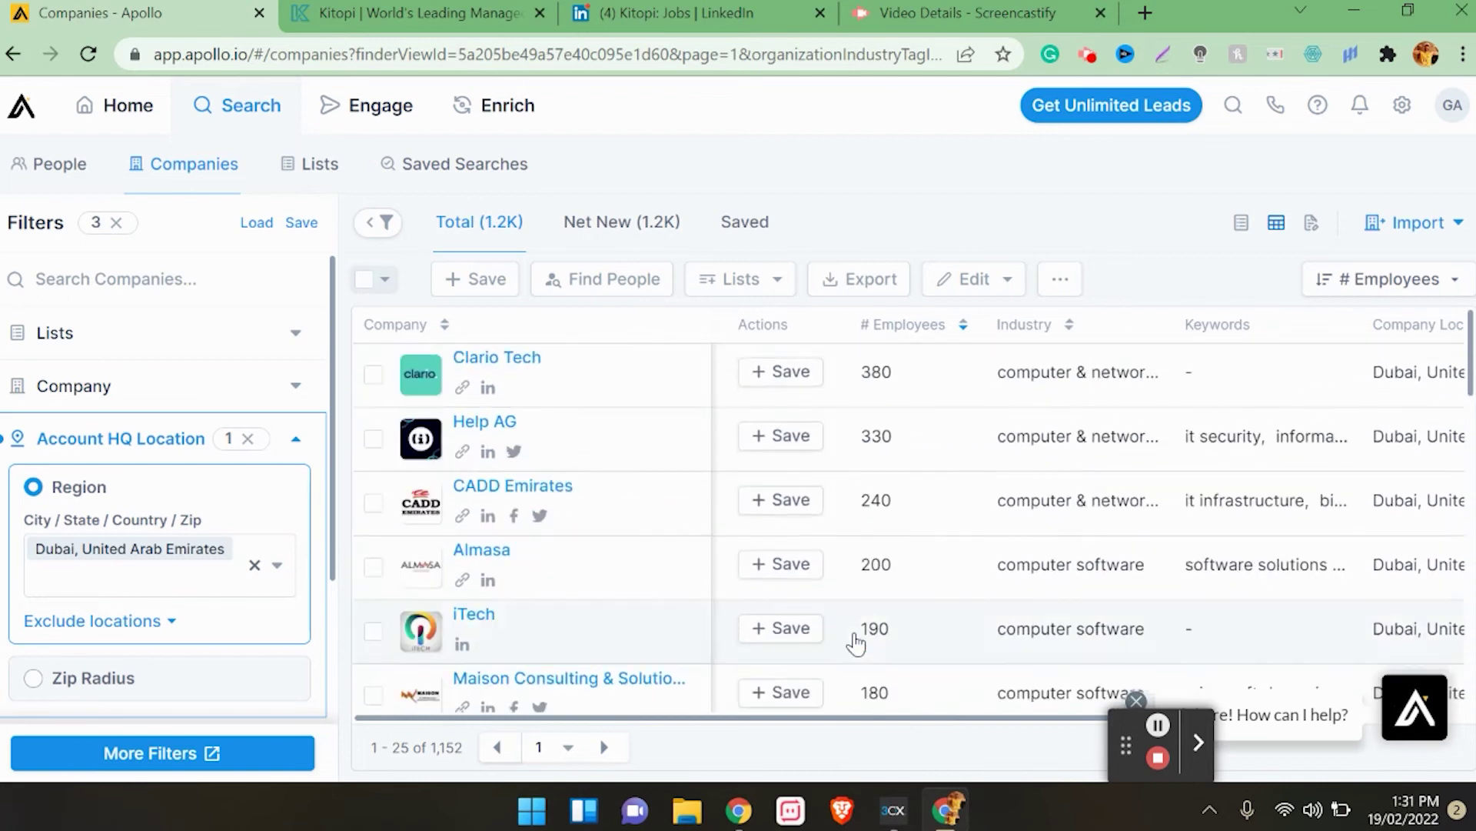
Step: Select the 25 companies on this page, then start Save and dismiss the Save Accounts dialog unsaved
{"action": "left_click", "coordinate": [364, 282]}
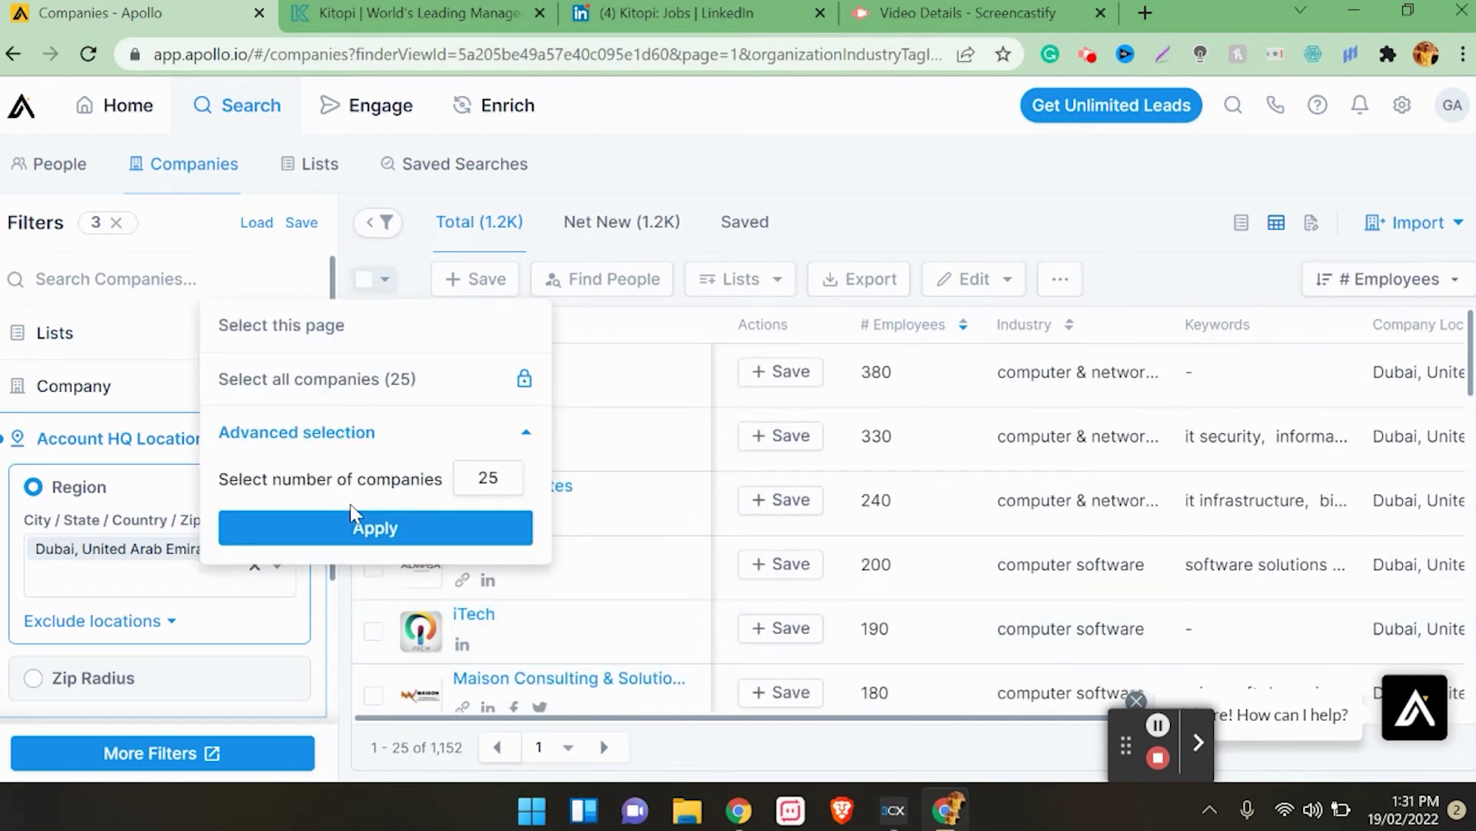
{"action": "left_click", "coordinate": [359, 530]}
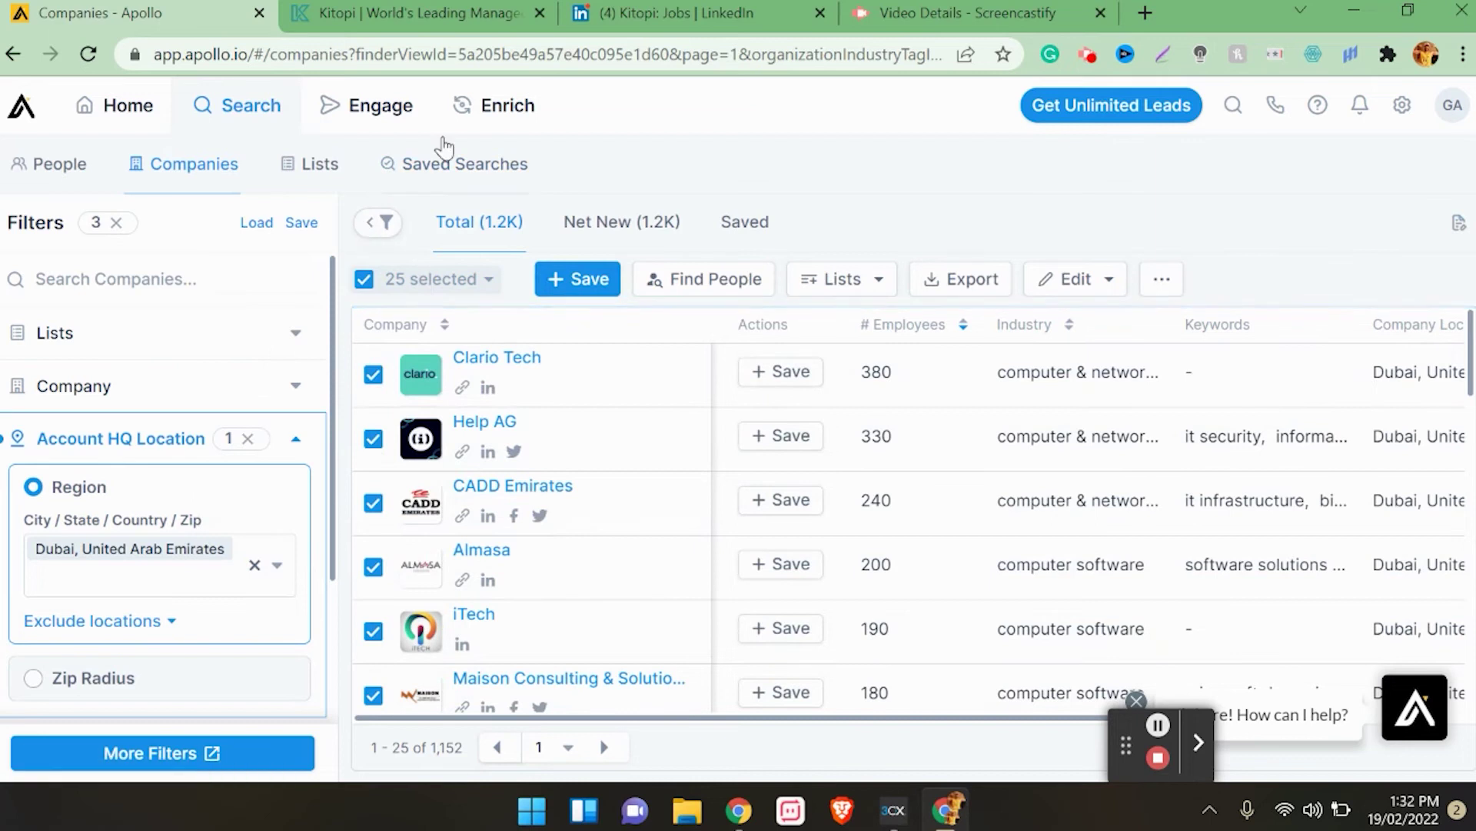
{"action": "mouse_move", "coordinate": [476, 107]}
{"action": "left_click", "coordinate": [573, 283]}
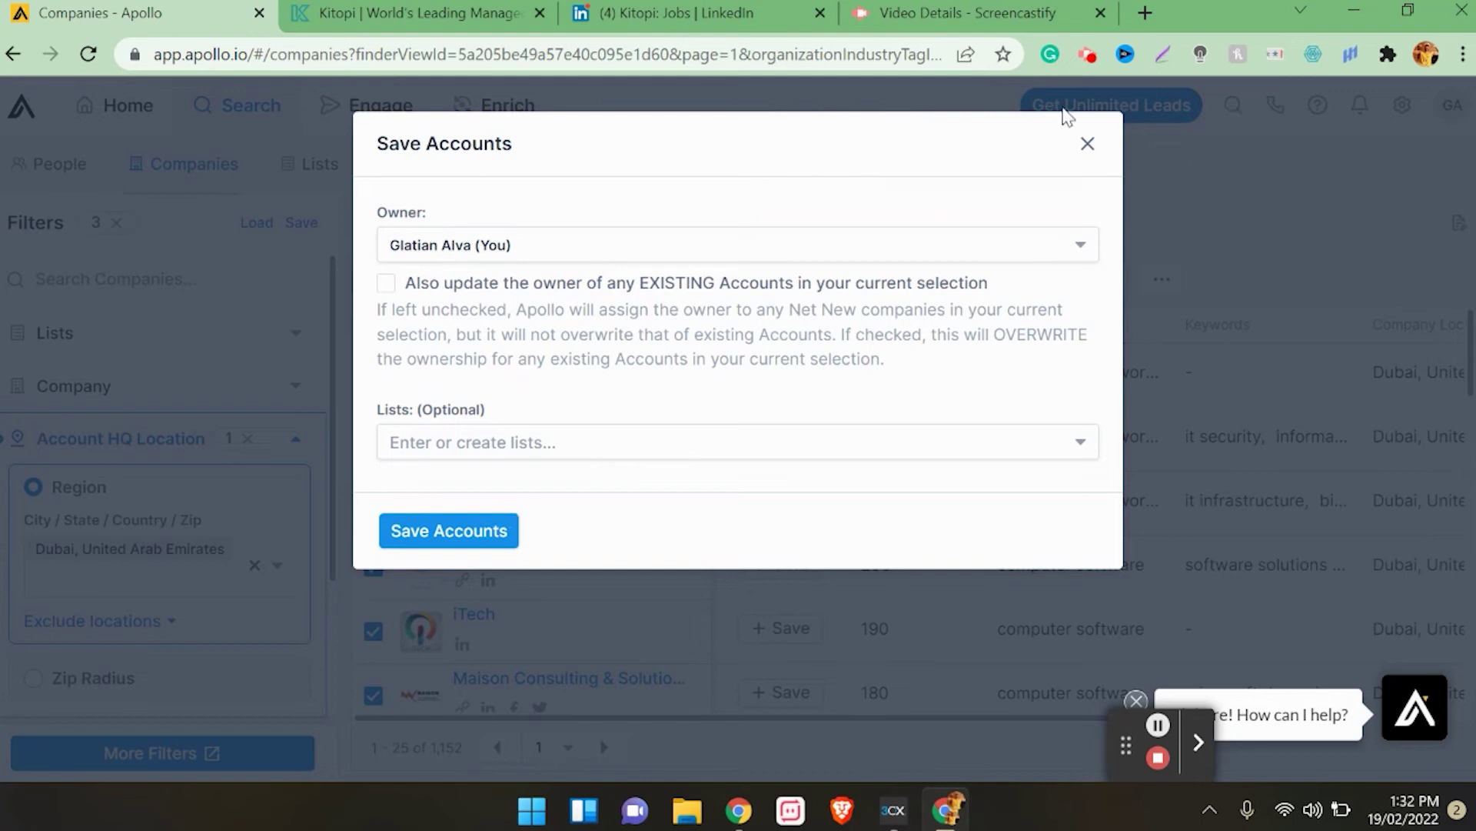
{"action": "left_click", "coordinate": [1088, 145]}
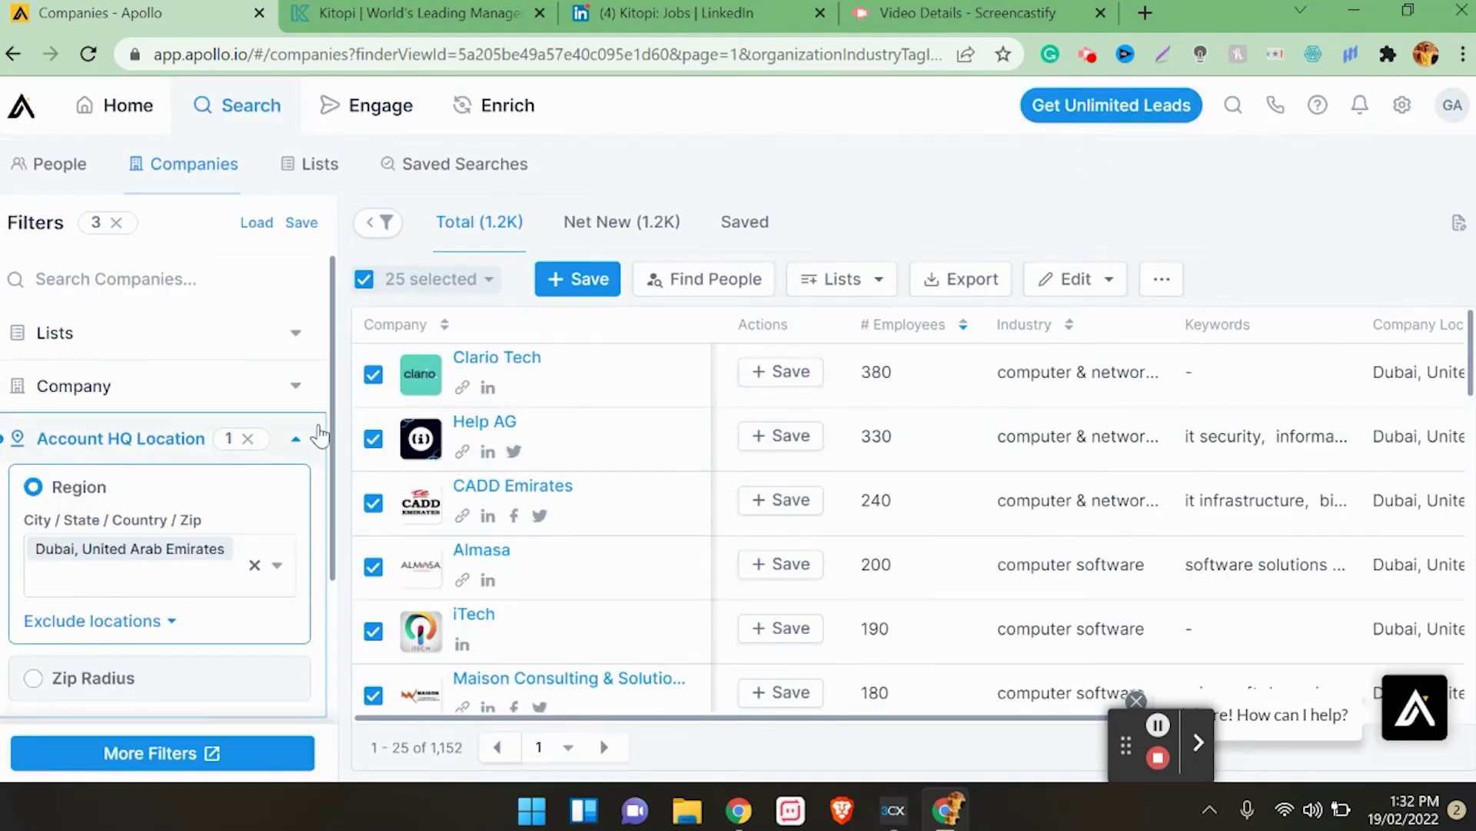
{"action": "left_click", "coordinate": [366, 281]}
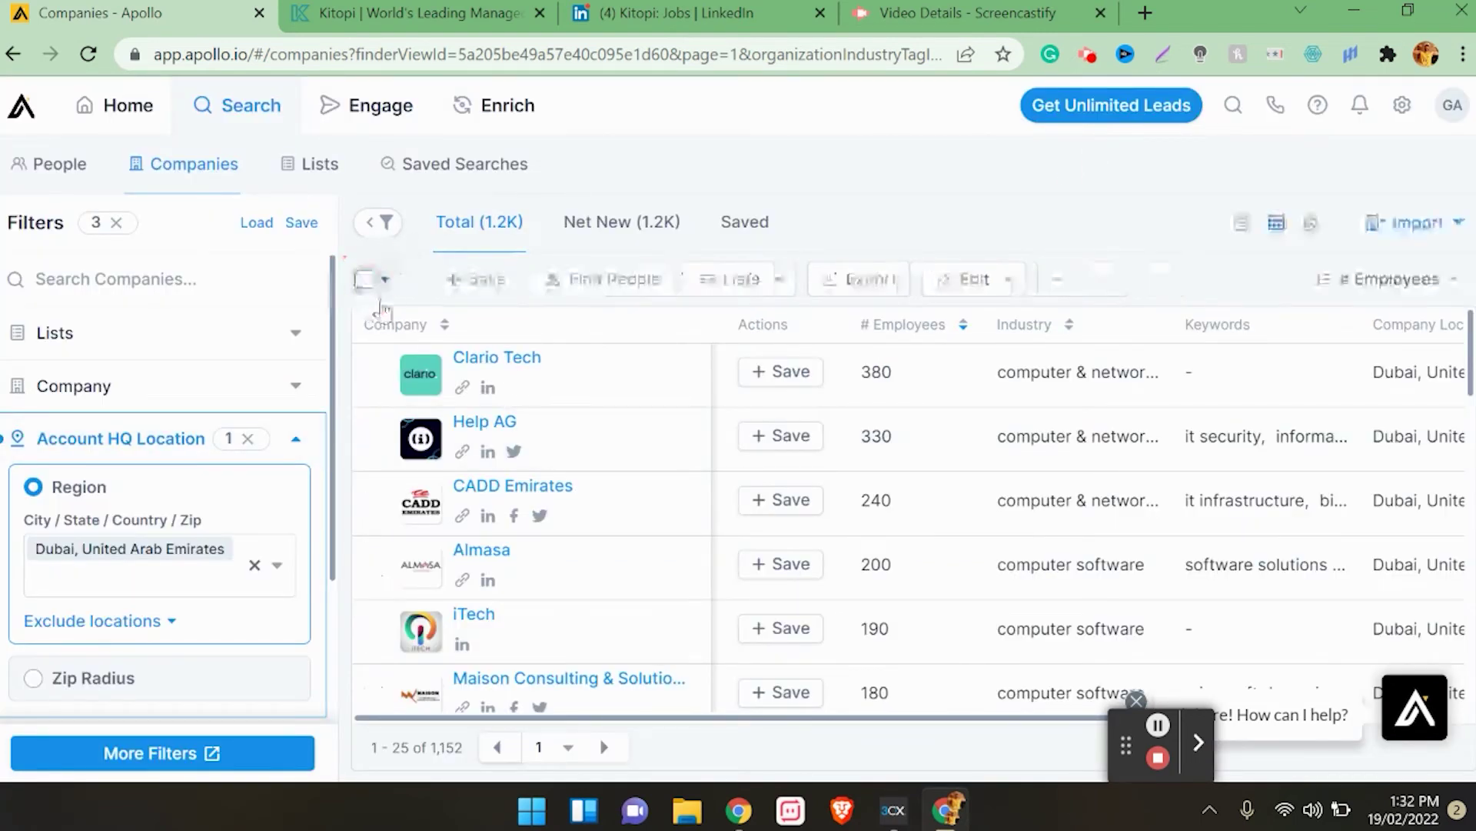
{"action": "left_click", "coordinate": [620, 394]}
{"action": "scroll", "coordinate": [634, 484], "scroll_direction": "down", "scroll_amount": 3}
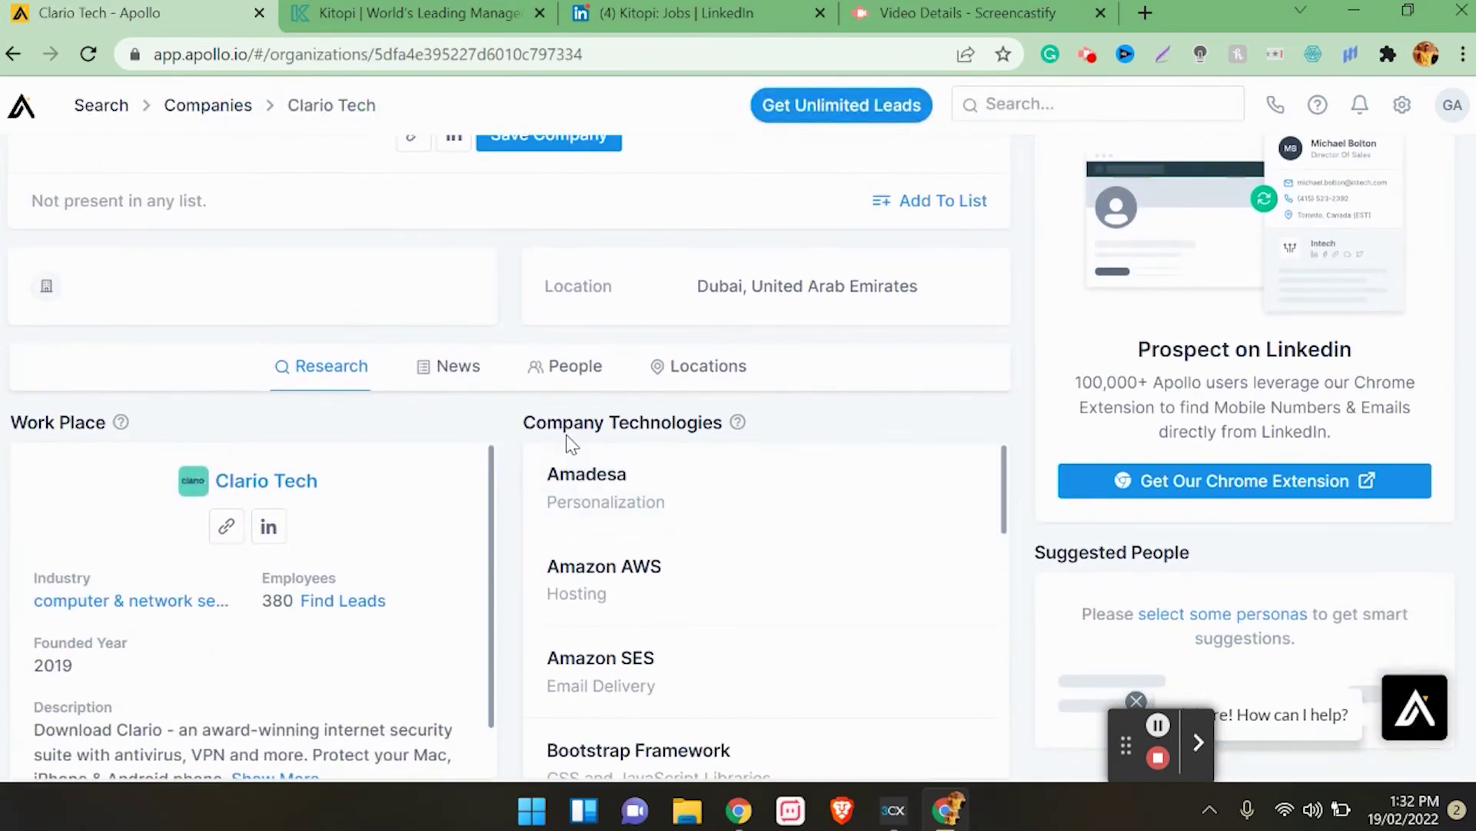
{"action": "scroll", "coordinate": [608, 526], "scroll_direction": "down", "scroll_amount": 5}
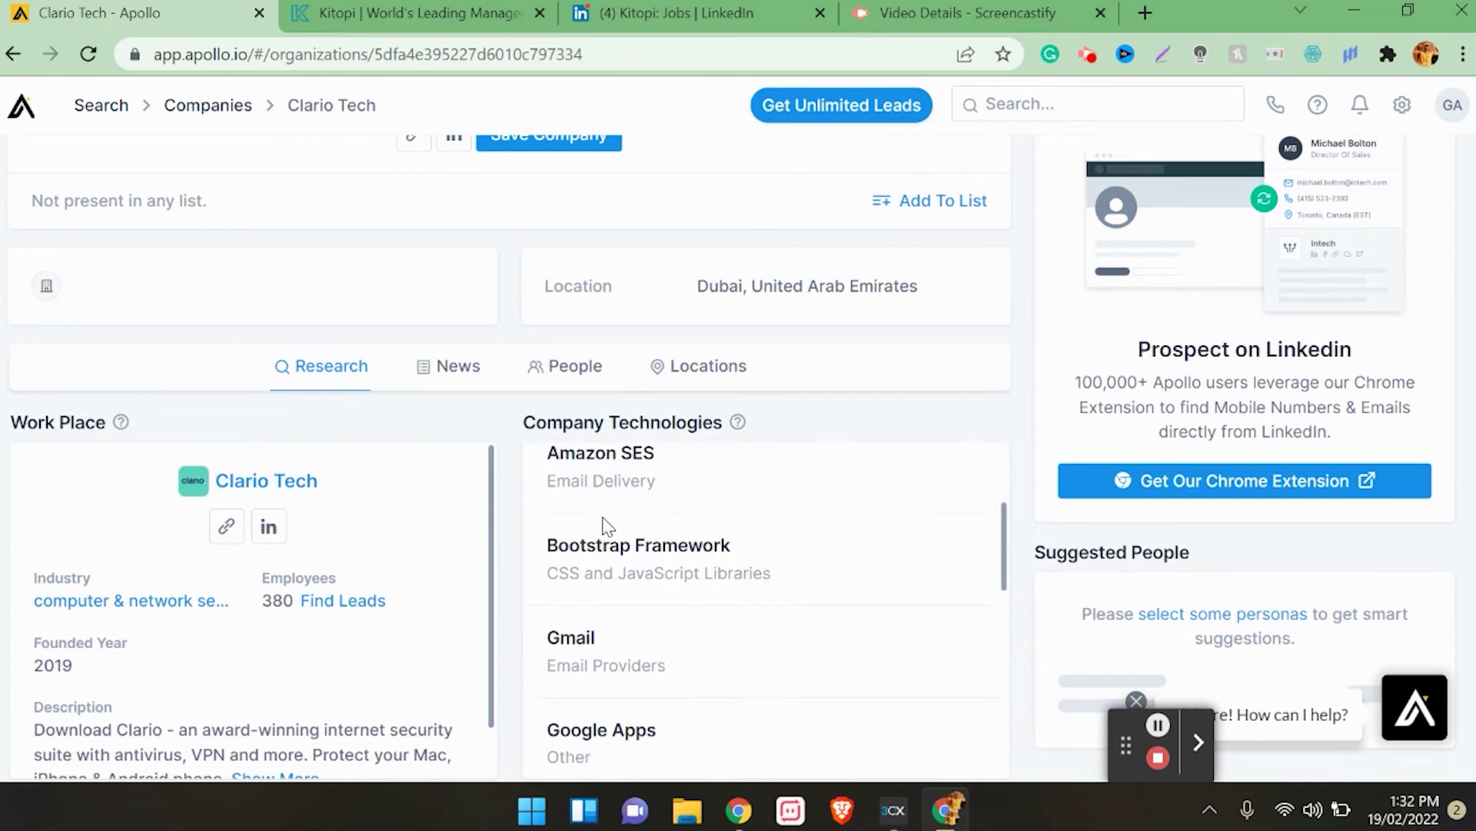
{"action": "scroll", "coordinate": [331, 622], "scroll_direction": "down", "scroll_amount": 1}
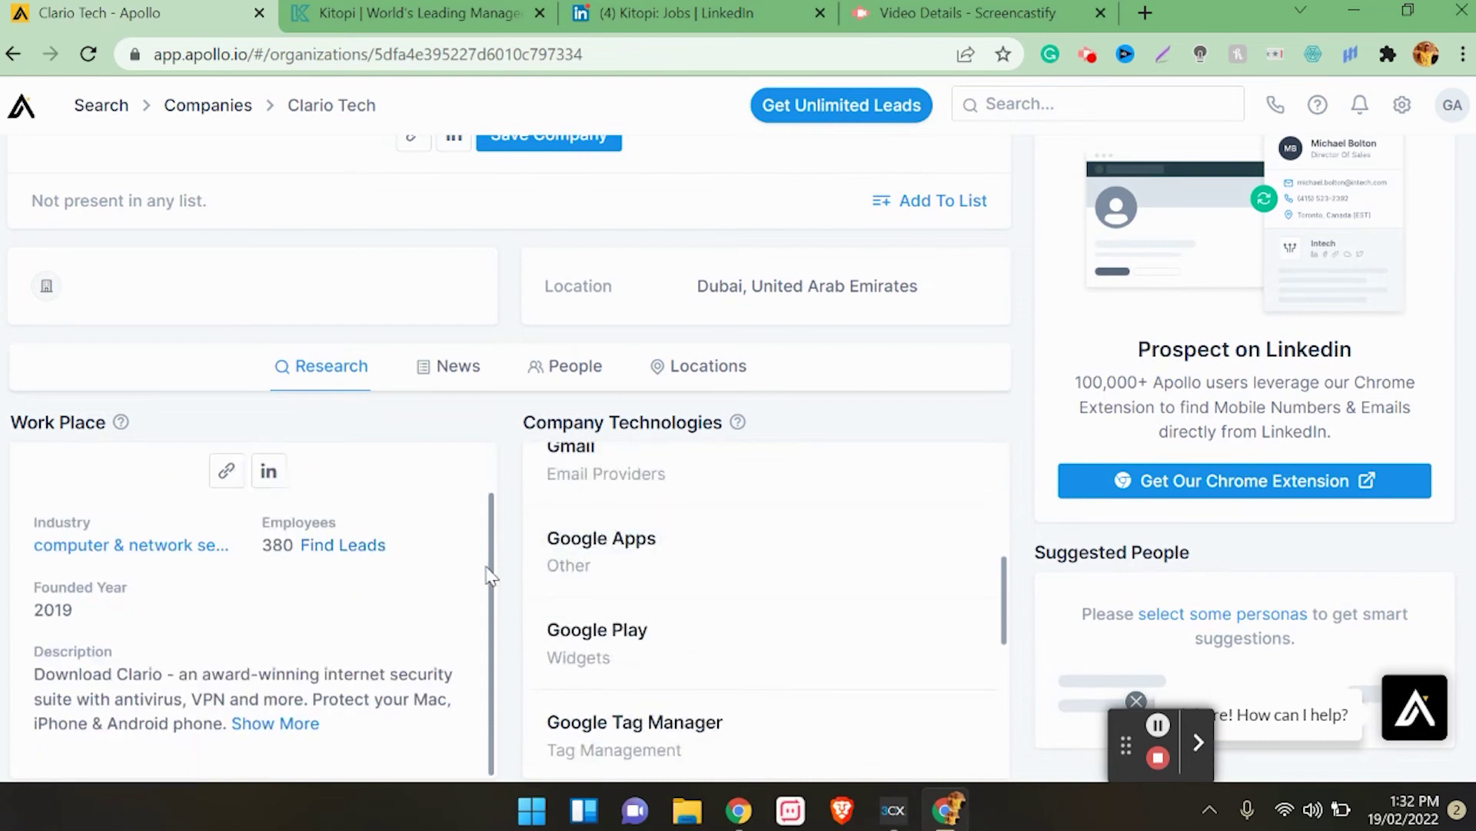
{"action": "scroll", "coordinate": [498, 570], "scroll_direction": "down", "scroll_amount": 12}
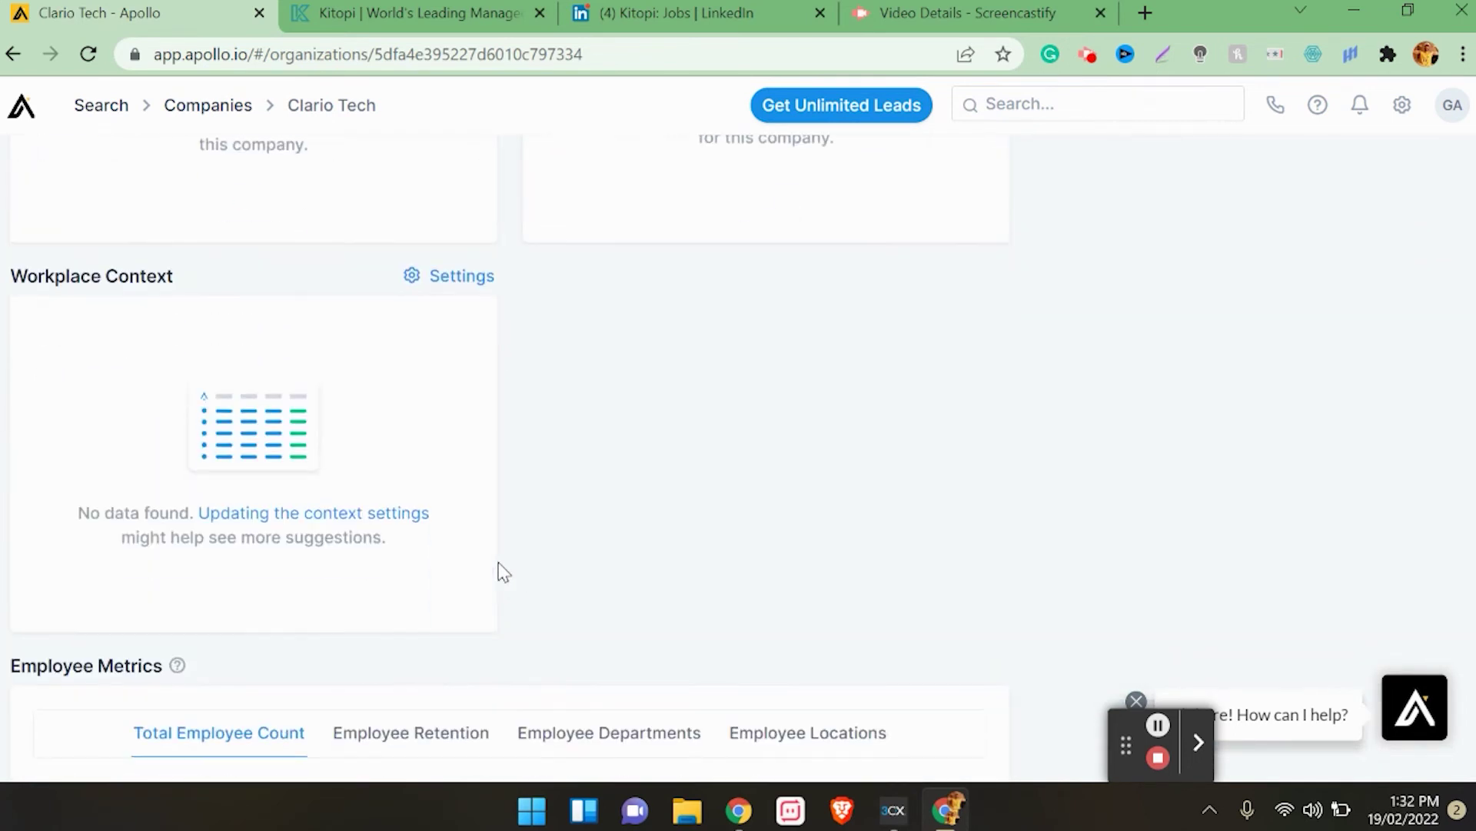
{"action": "scroll", "coordinate": [500, 570], "scroll_direction": "down", "scroll_amount": 5}
{"action": "scroll", "coordinate": [499, 571], "scroll_direction": "up", "scroll_amount": 20}
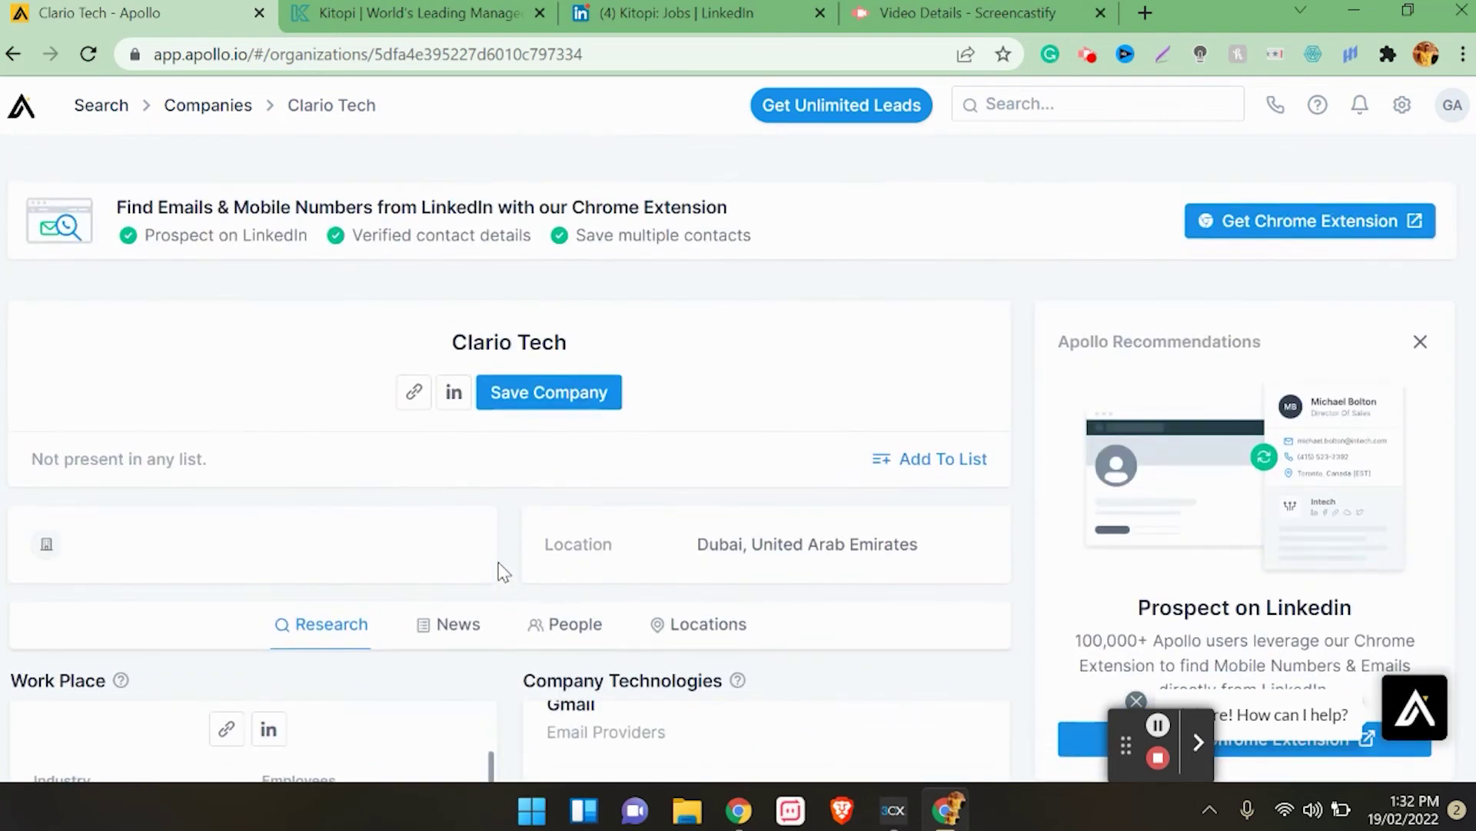
{"action": "left_click", "coordinate": [414, 393]}
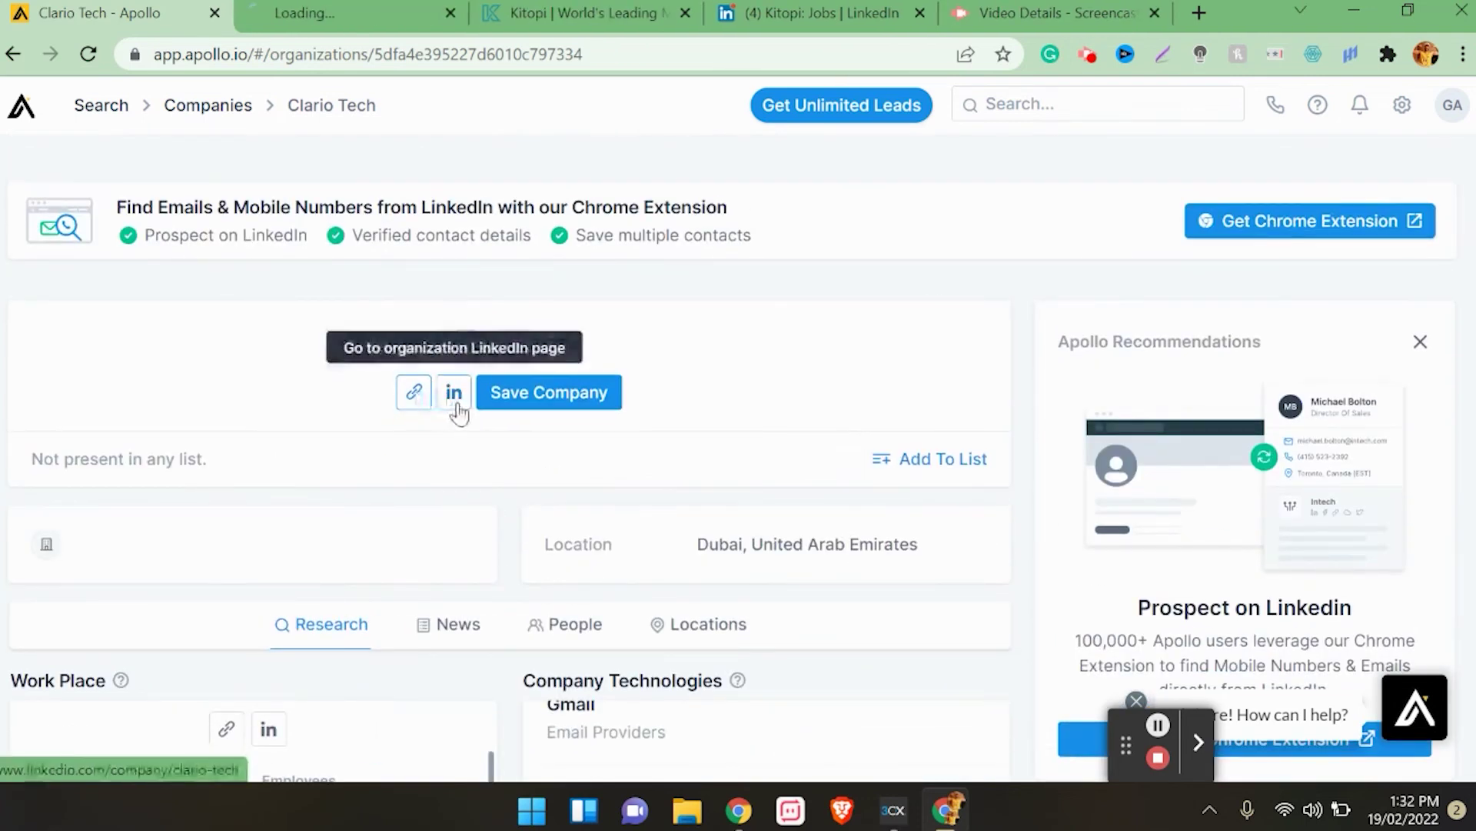
Step: Open Clario Tech's LinkedIn page from Apollo and view its Jobs tab: no openings, 384 employees, 2,317 followers
{"action": "left_click", "coordinate": [454, 394]}
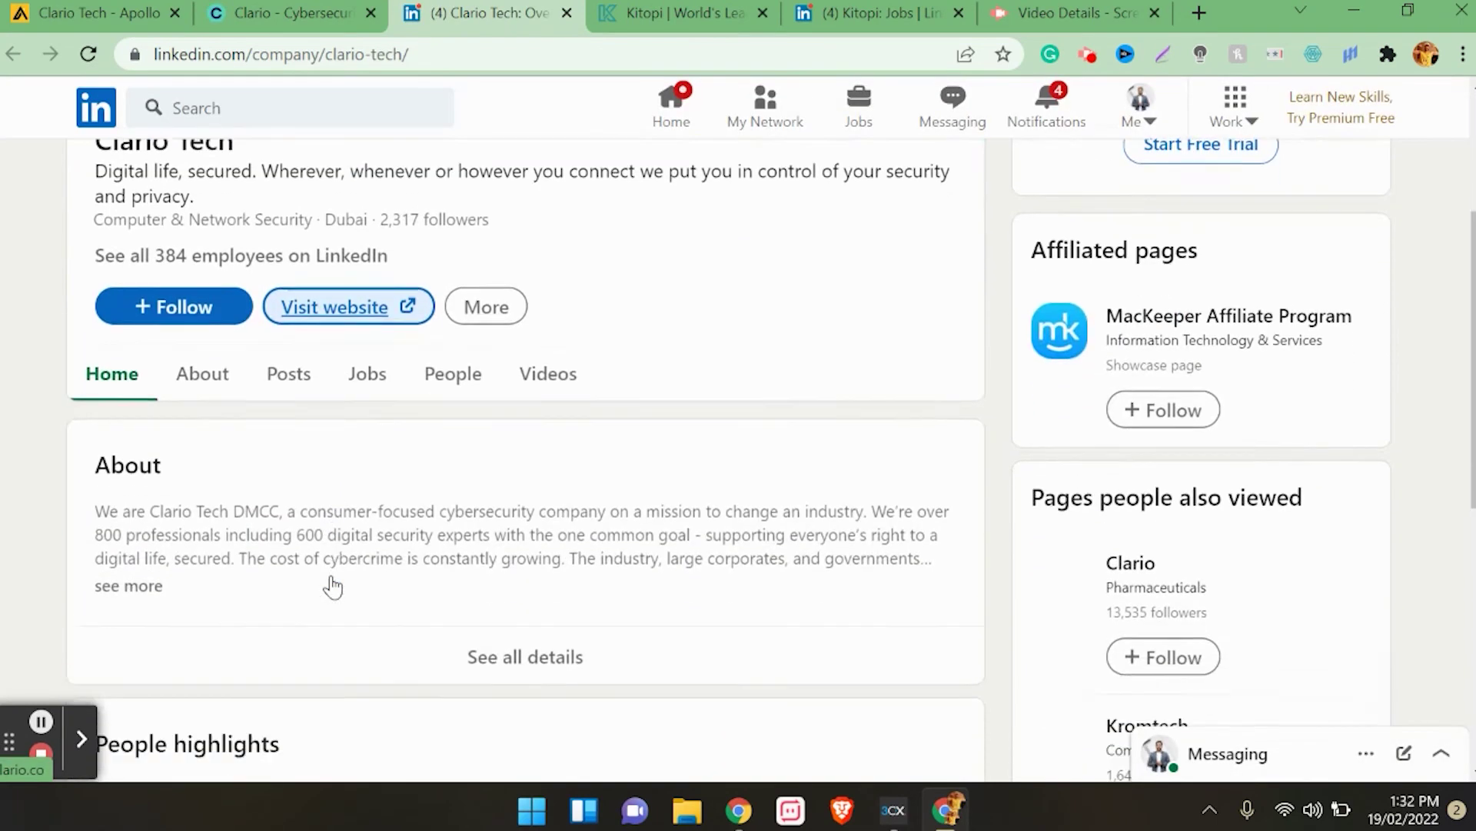
{"action": "scroll", "coordinate": [332, 586], "scroll_direction": "down", "scroll_amount": 10}
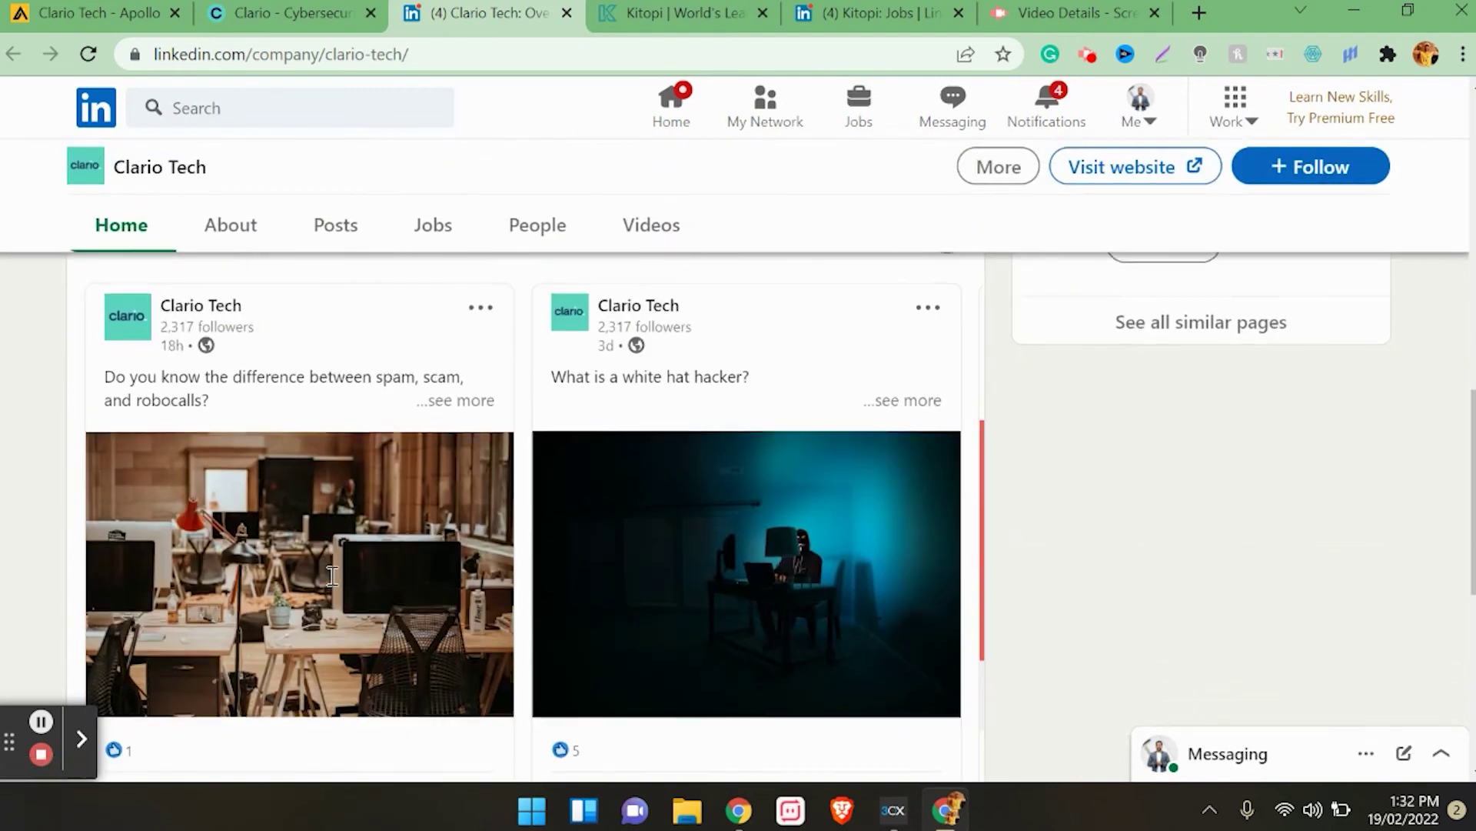
{"action": "scroll", "coordinate": [332, 576], "scroll_direction": "up", "scroll_amount": 10}
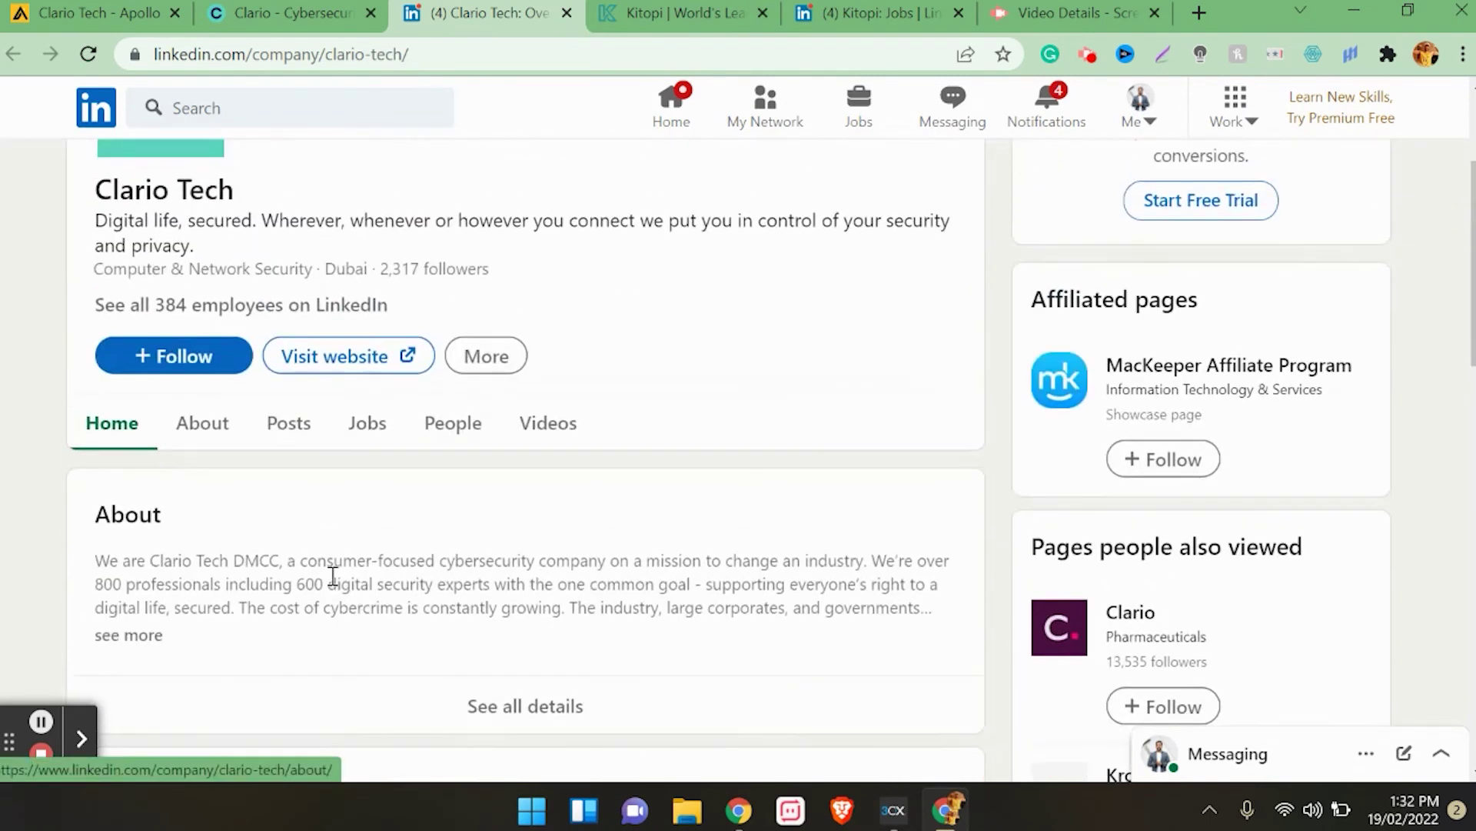
{"action": "scroll", "coordinate": [332, 575], "scroll_direction": "up", "scroll_amount": 1}
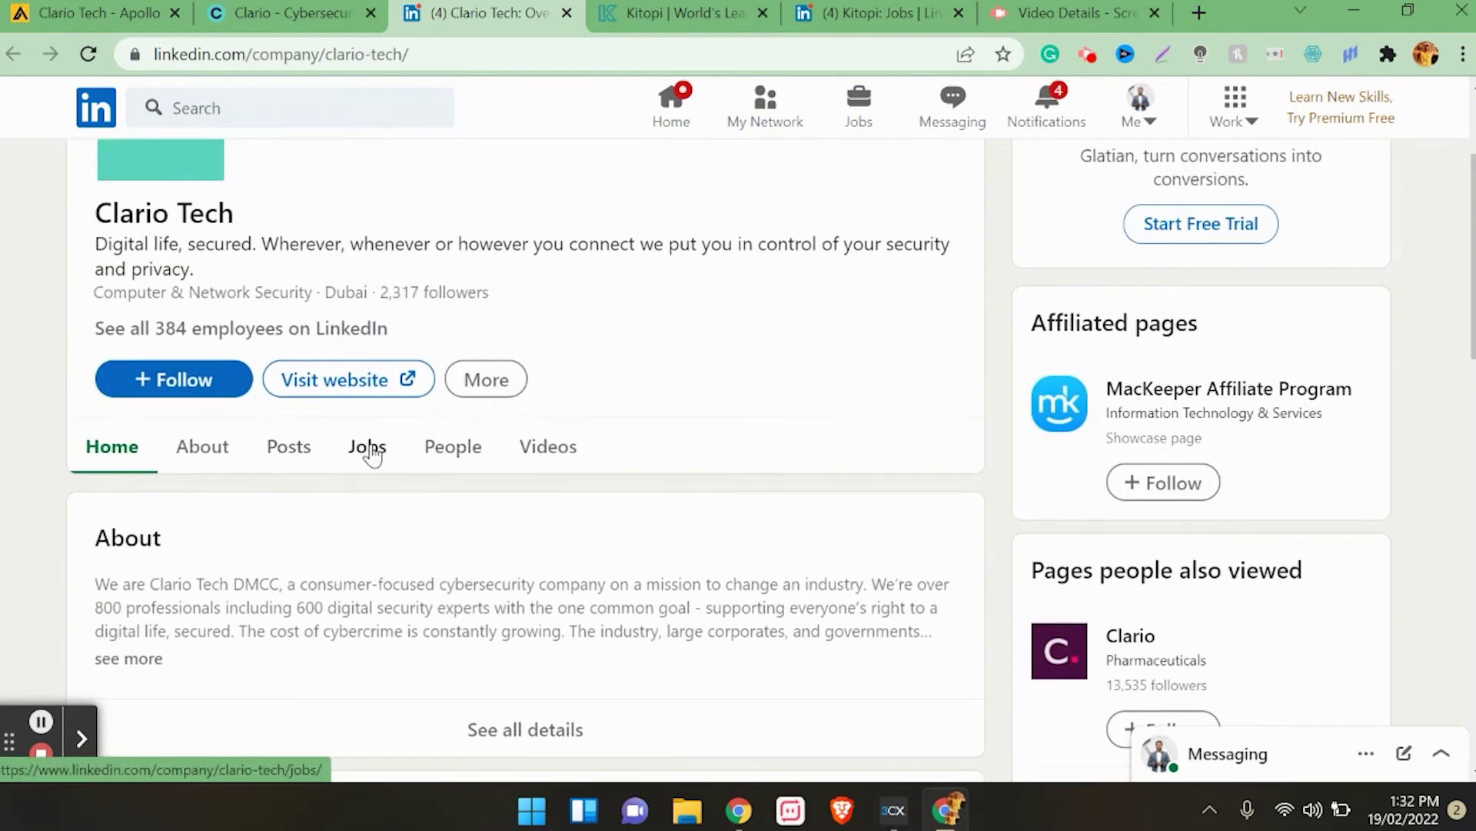
{"action": "left_click", "coordinate": [367, 449]}
{"action": "scroll", "coordinate": [376, 454], "scroll_direction": "down", "scroll_amount": 2}
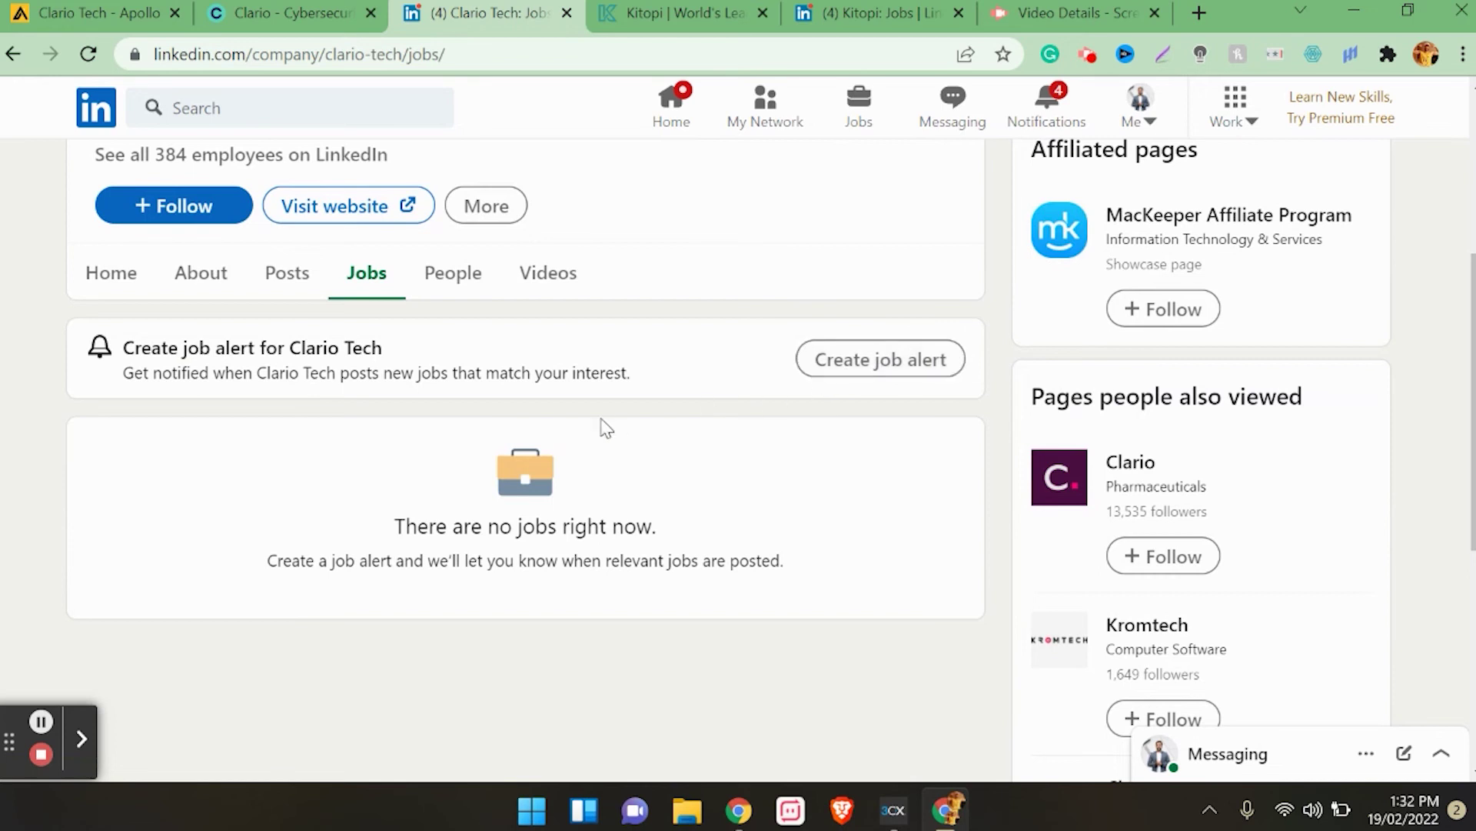
{"action": "scroll", "coordinate": [599, 425], "scroll_direction": "up", "scroll_amount": 5}
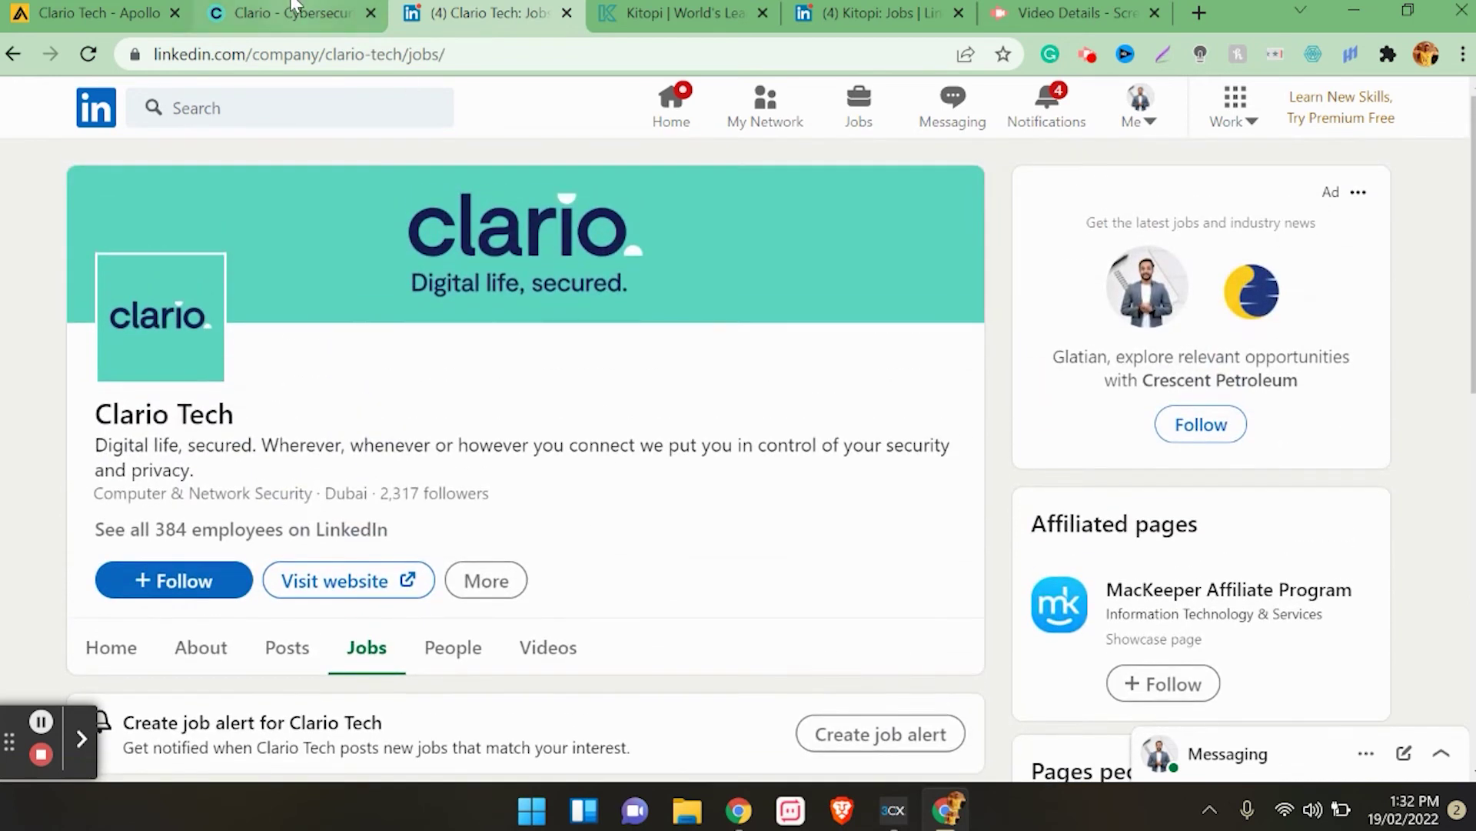
Step: Leave the Clario website tab for Clario Tech's Apollo profile, then go back toward the Dubai company results
{"action": "left_click", "coordinate": [293, 8]}
{"action": "left_click", "coordinate": [88, 12]}
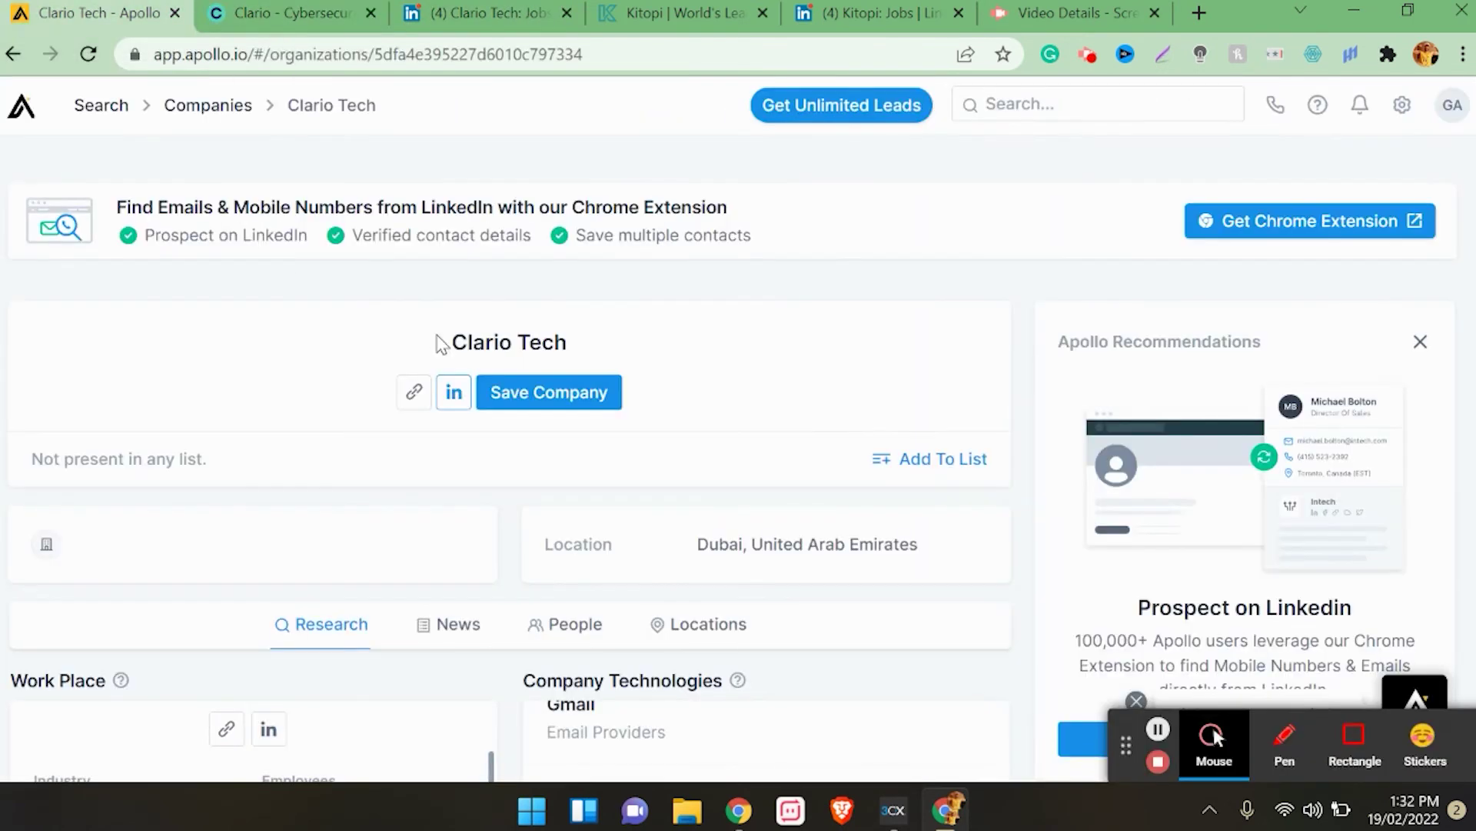
{"action": "left_click", "coordinate": [15, 60]}
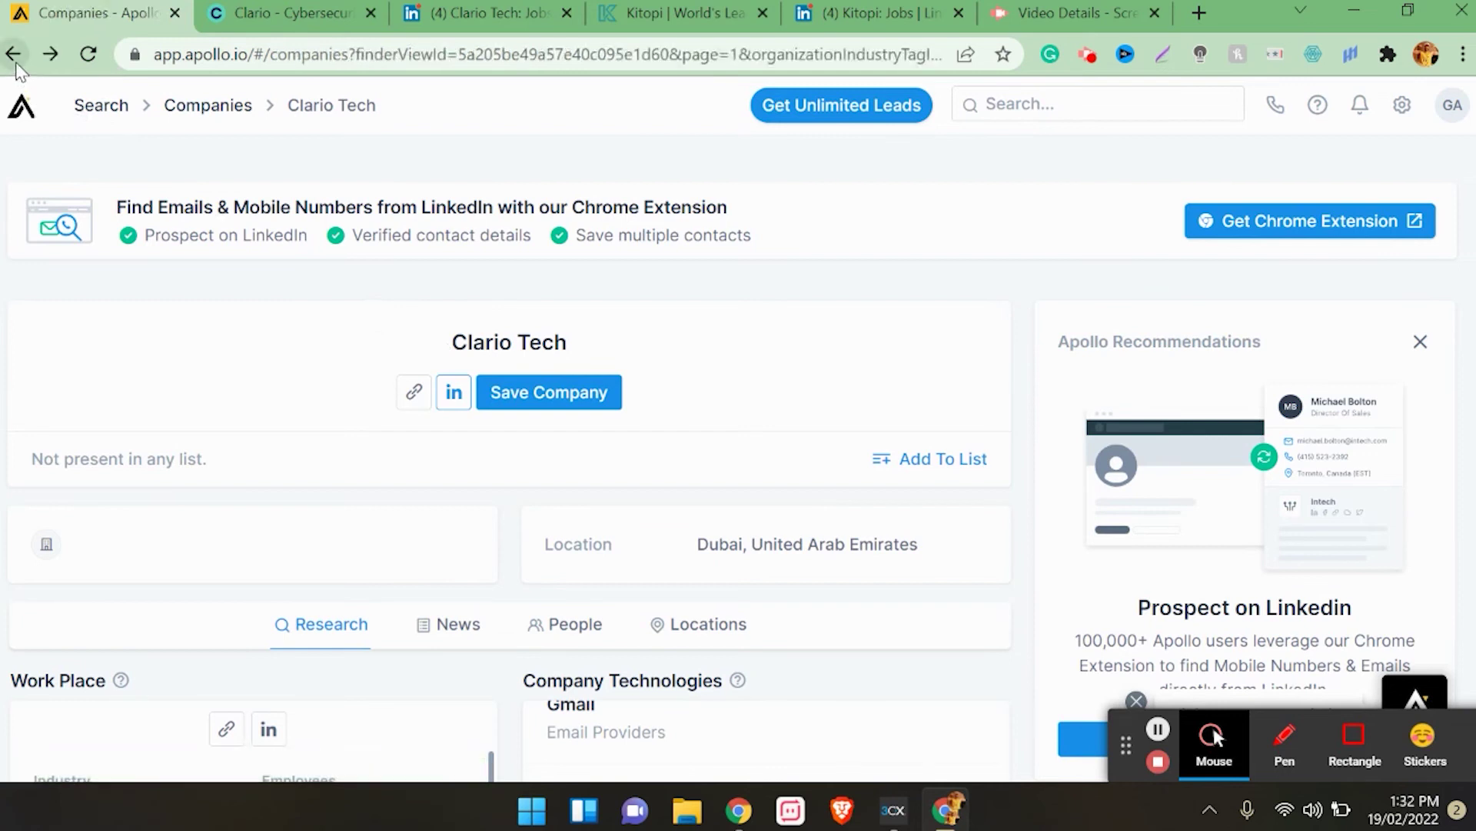